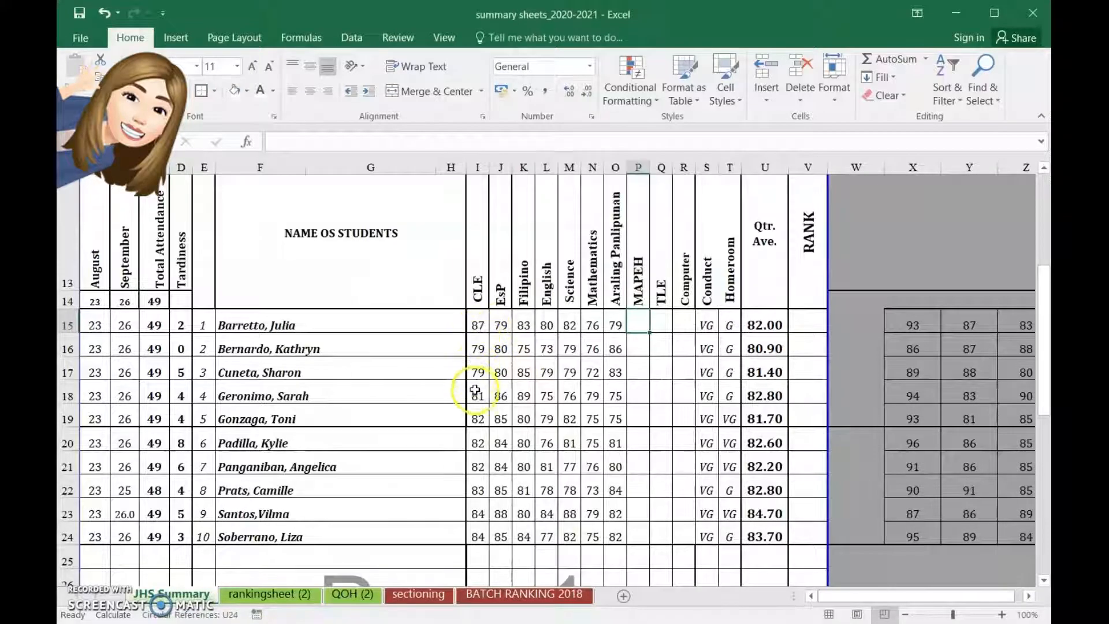
- Extend the attendance, tardiness and numbering columns down to row 29, and copy the row 26 tardiness value through row 29
scroll(420, 428, down, 2)
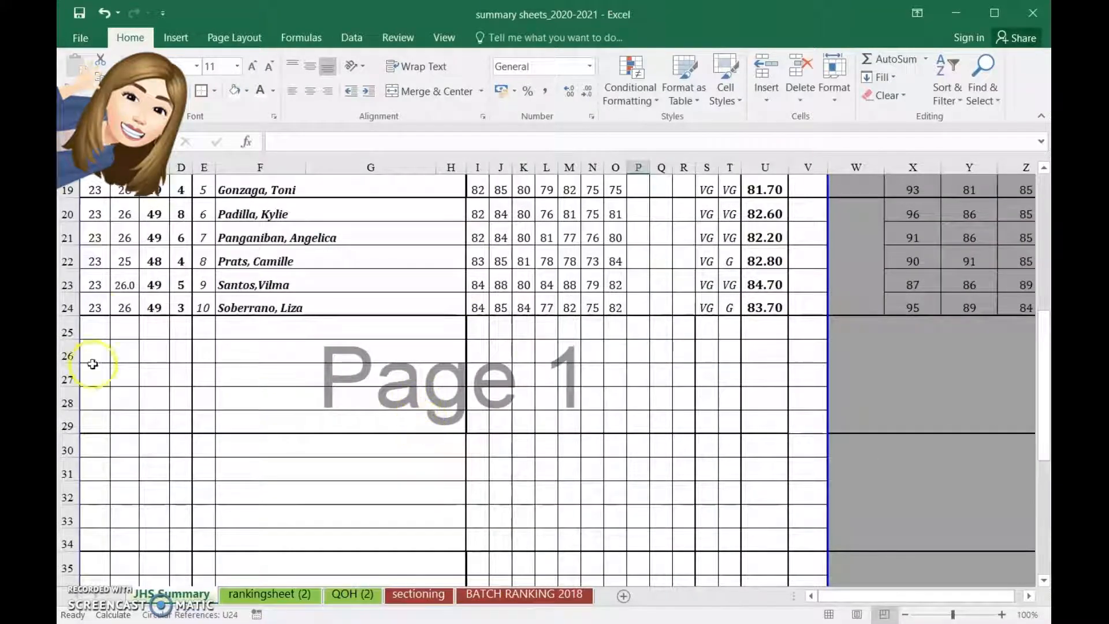
drag(96, 212, 216, 433)
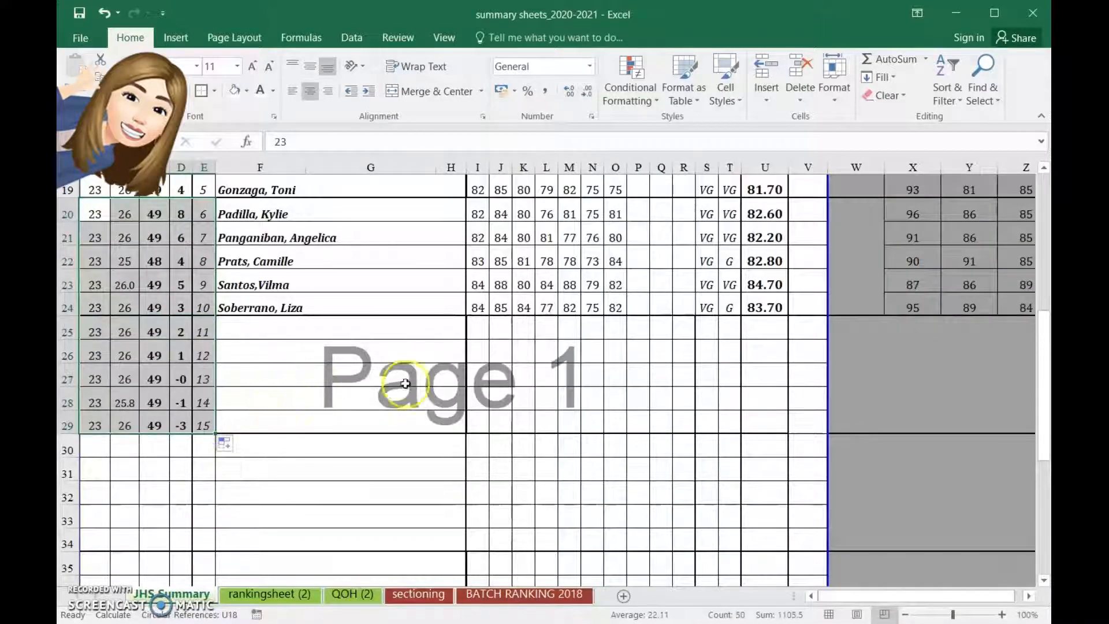
click(380, 374)
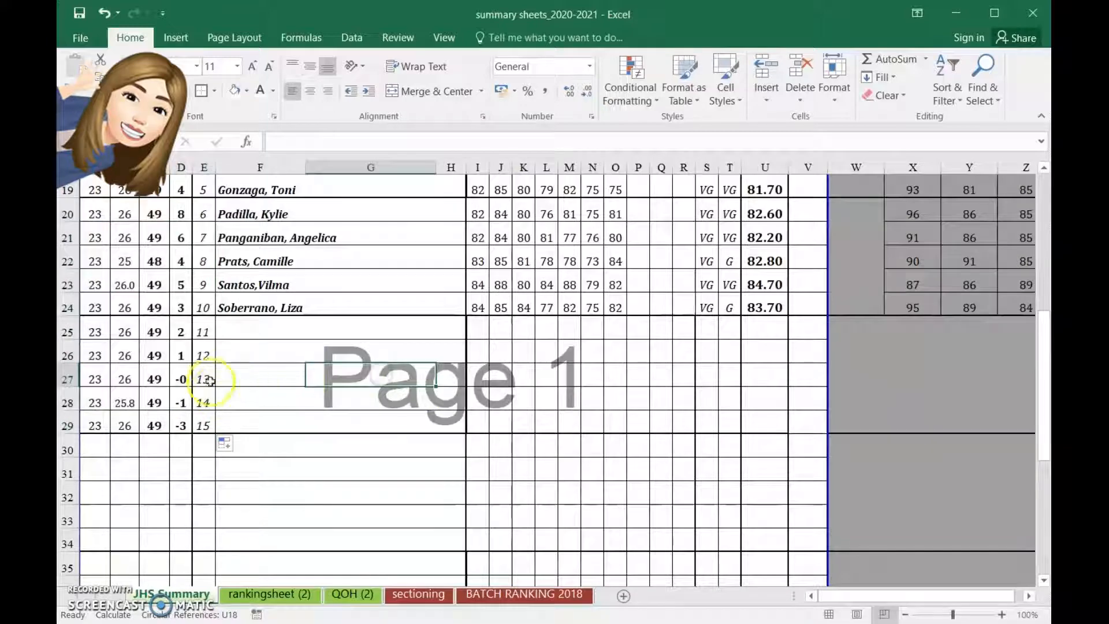
click(180, 355)
drag(191, 369, 185, 426)
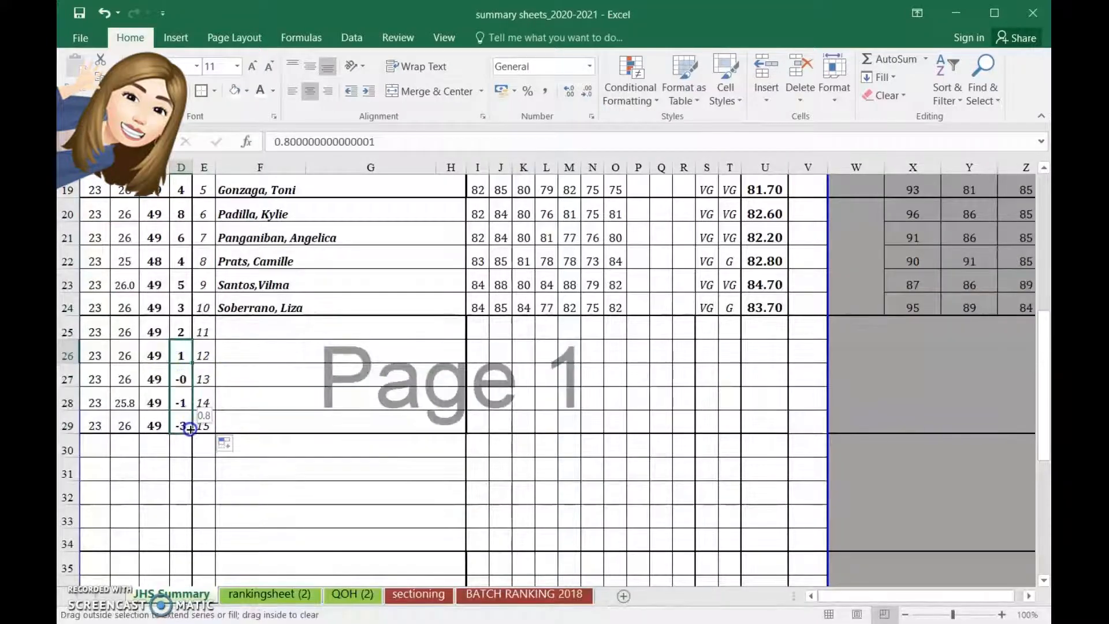
click(318, 373)
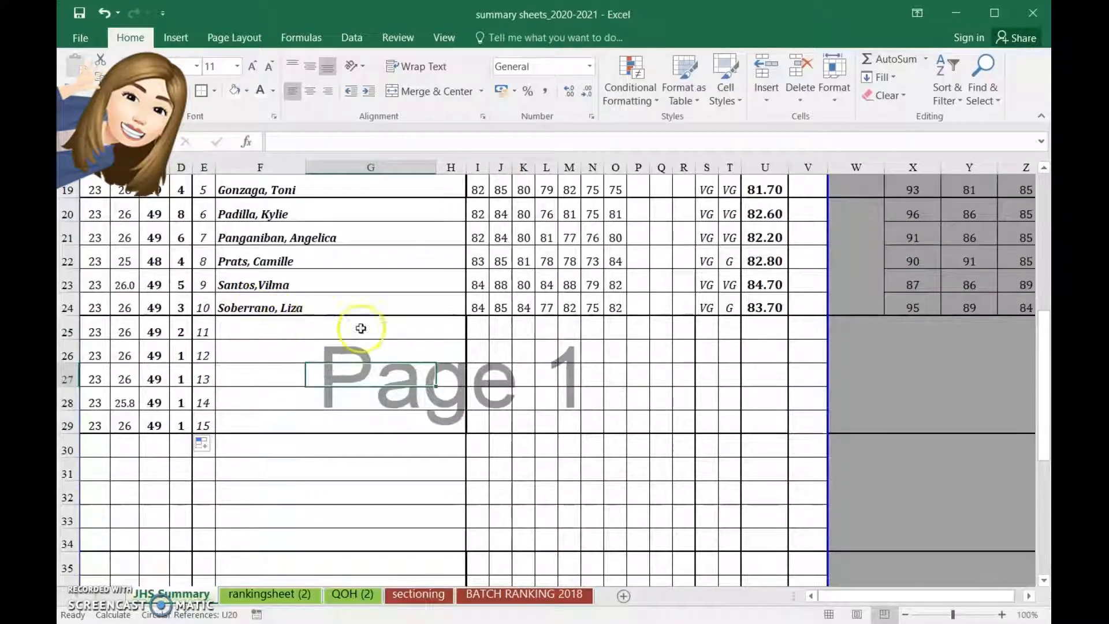
- Extend the grades, conduct, homeroom and quarter average from rows 20–24 through row 29, then clear the CLE to Araling Panlipunan grades in rows 25–29
drag(477, 214, 795, 432)
click(629, 391)
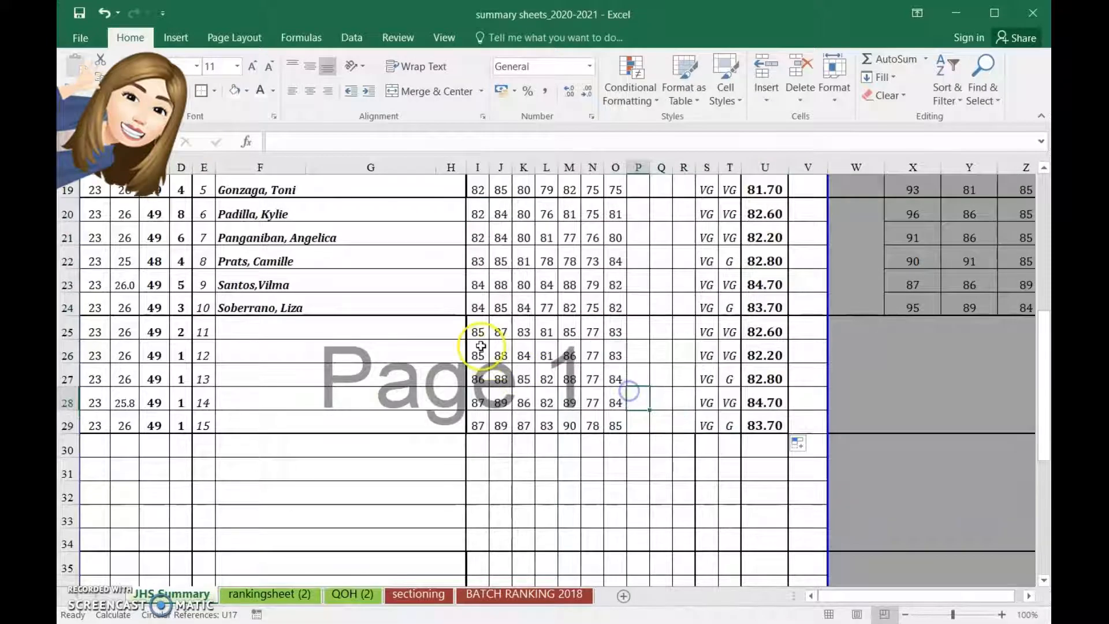
drag(478, 331, 616, 423)
key(Delete)
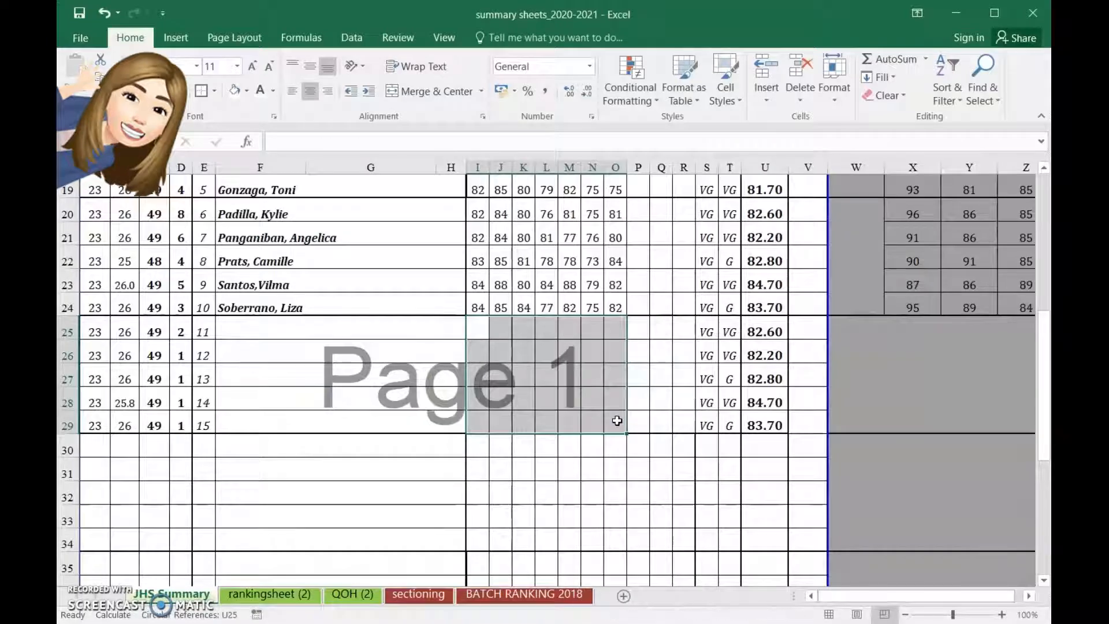
click(239, 334)
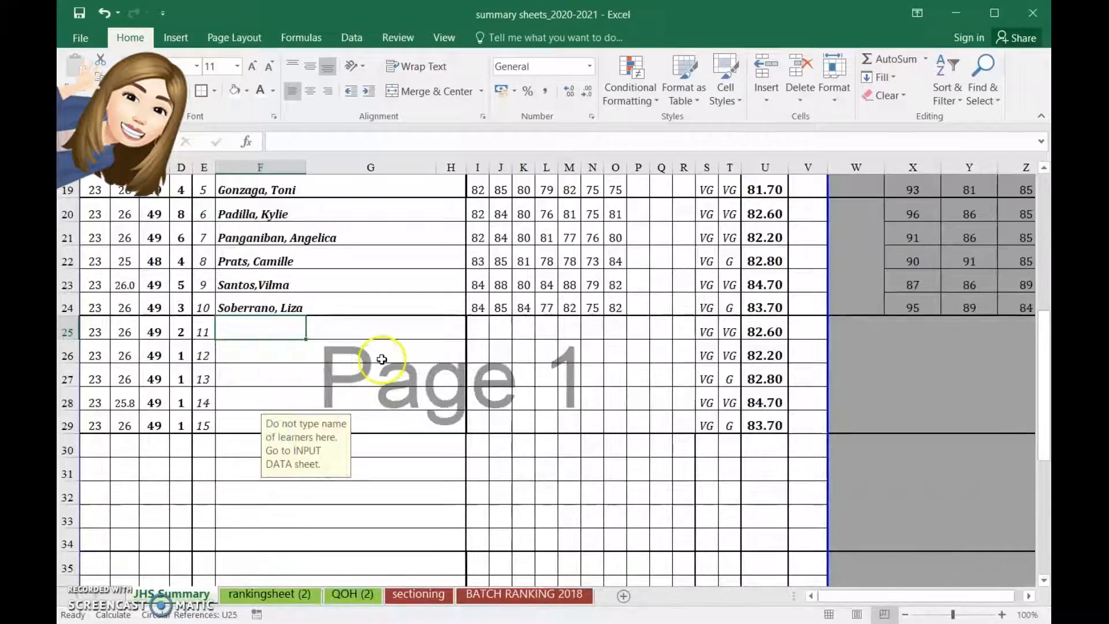
- Look over the students' grade rows and view the blank report cards in the report cards workbook
scroll(384, 361, up, 2)
scroll(378, 358, down, 1)
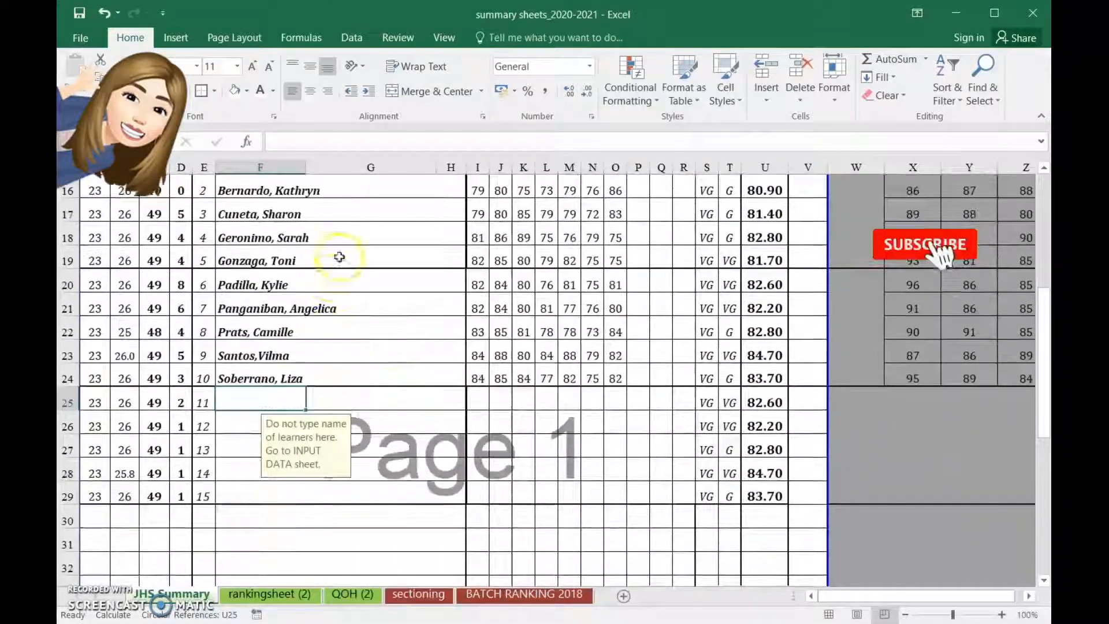
scroll(340, 258, up, 2)
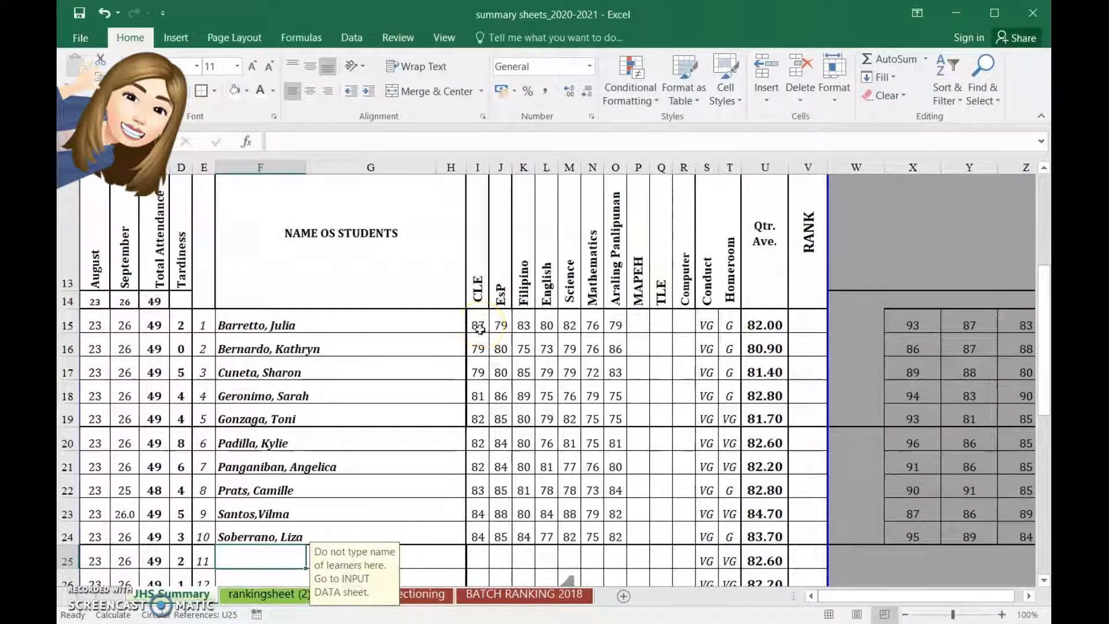
click(612, 623)
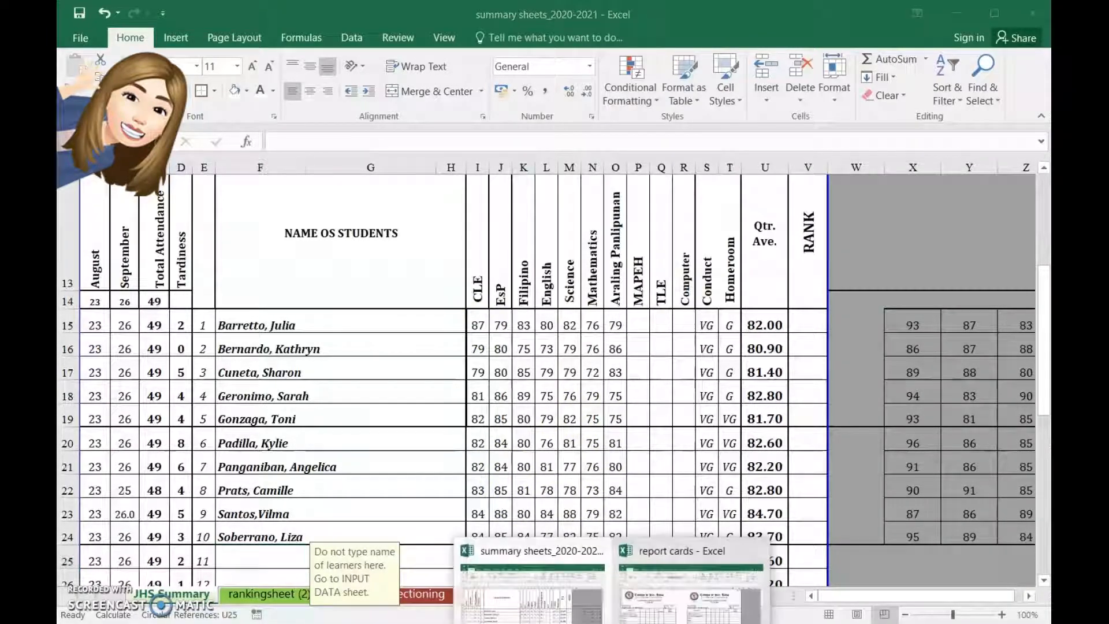
click(632, 604)
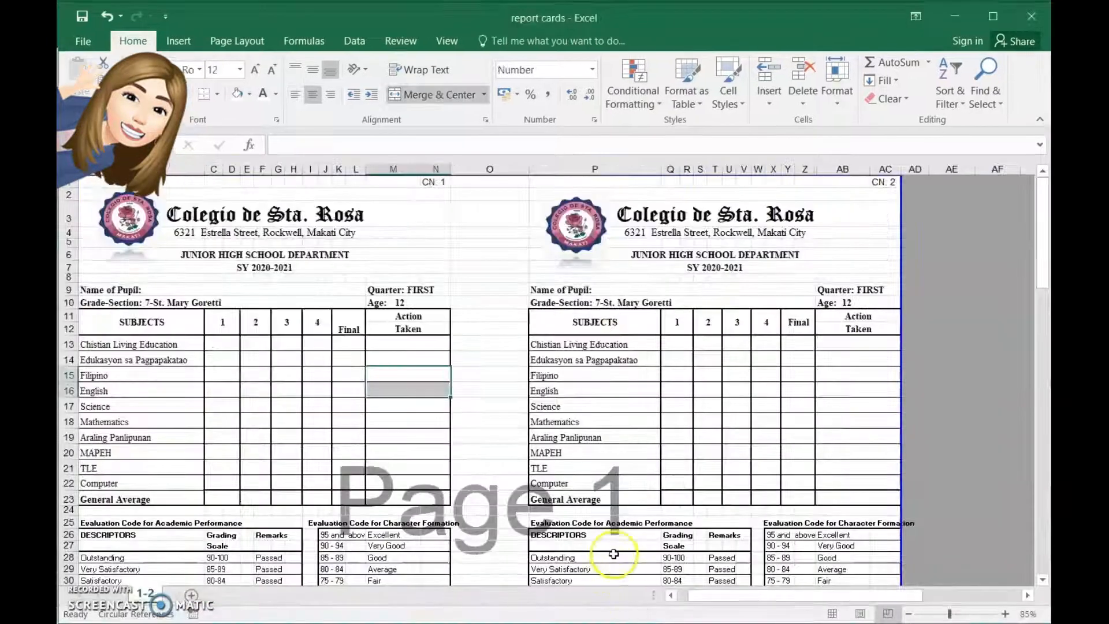
click(411, 433)
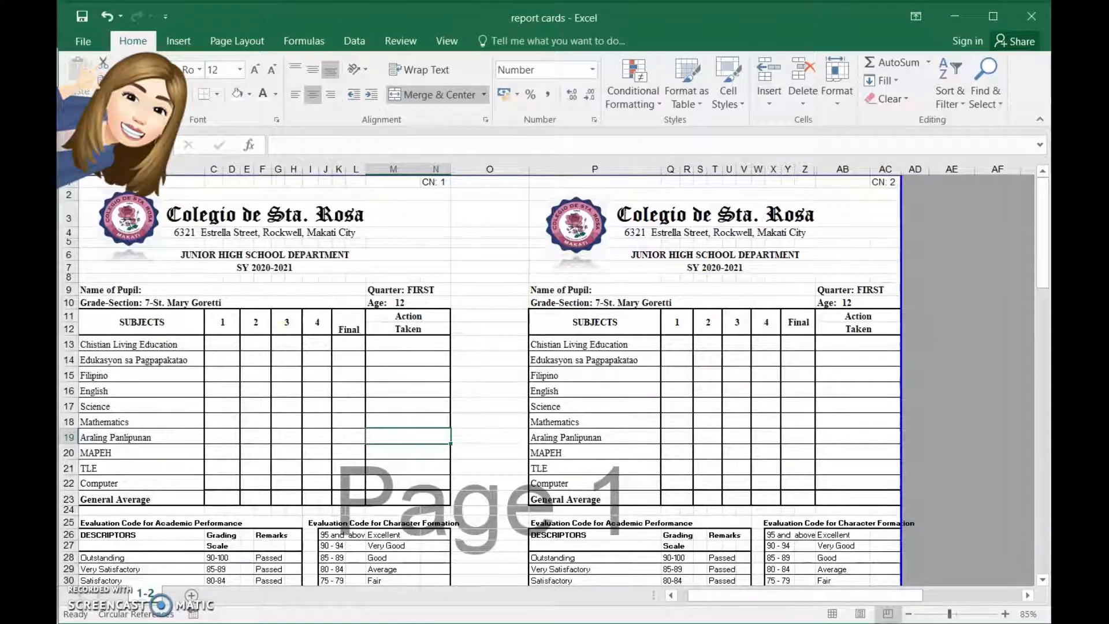
- Return to the summary sheets workbook and copy the first student's row 15 subject grades from CLE through Computer
mouse_move(612, 623)
click(540, 618)
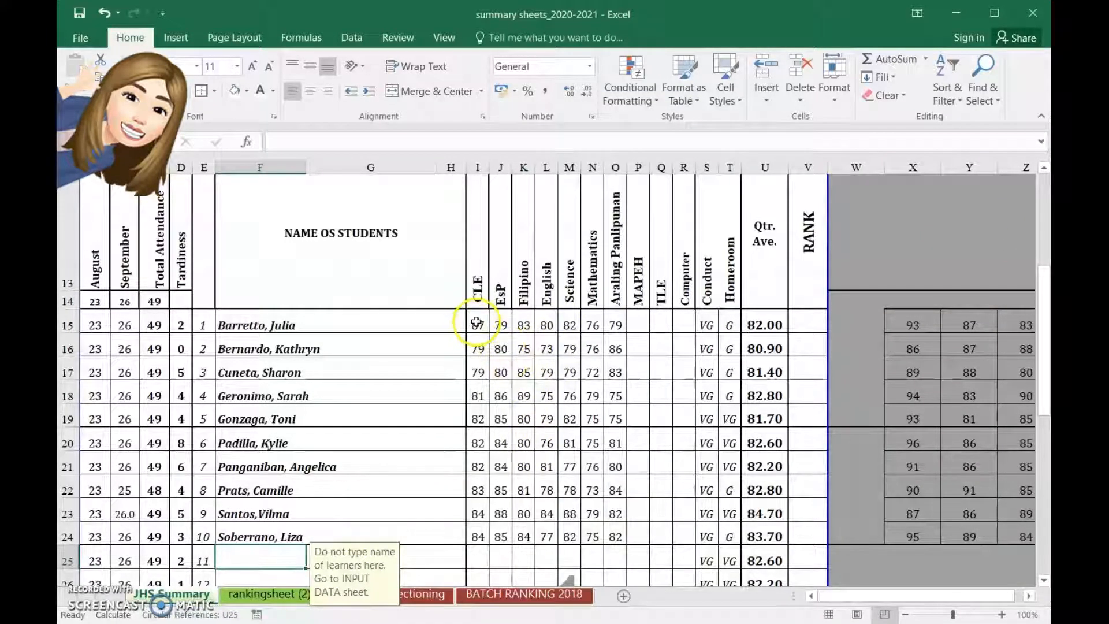
drag(477, 322, 686, 328)
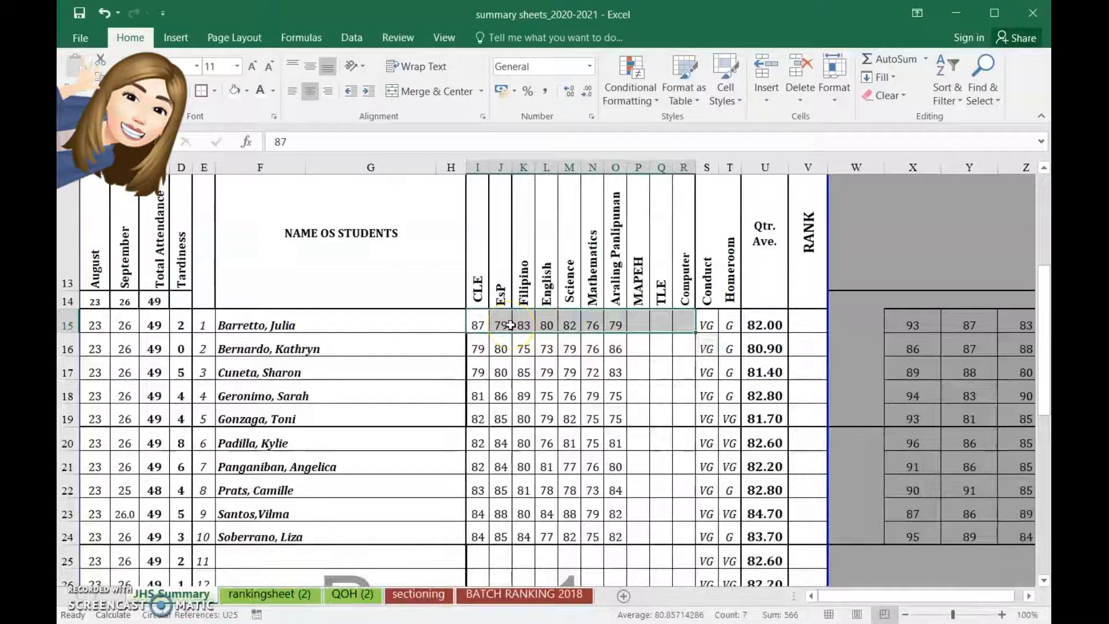
right_click(511, 327)
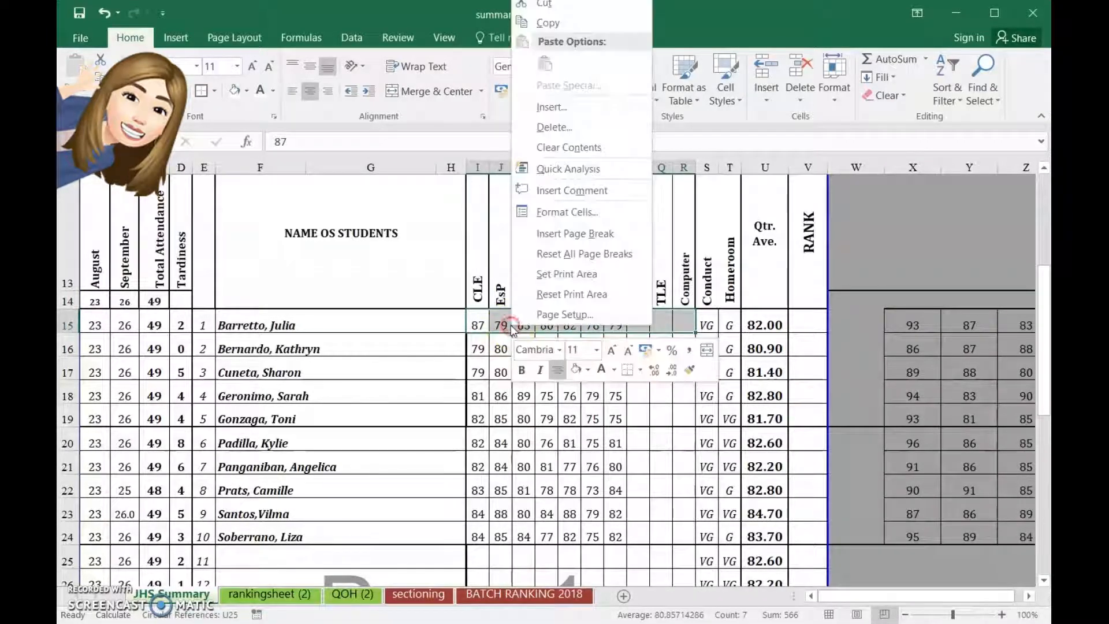
click(550, 21)
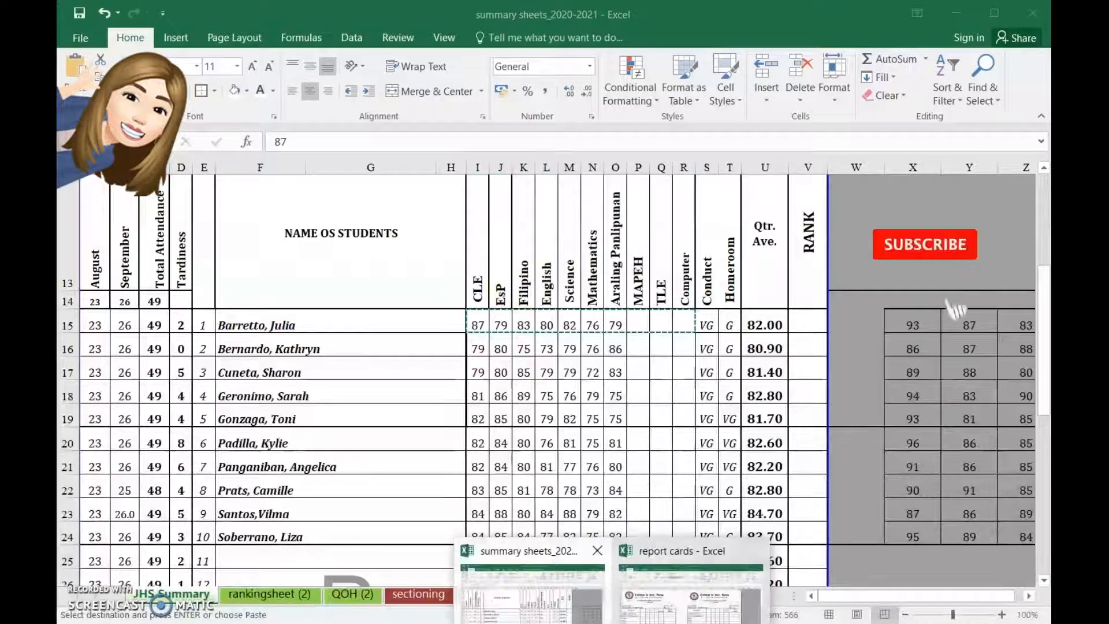
- In the report cards workbook, paste the grades transposed with formulas and number formats into the first card's quarter 1 column, starting at Chistian Living Education
click(659, 605)
right_click(222, 345)
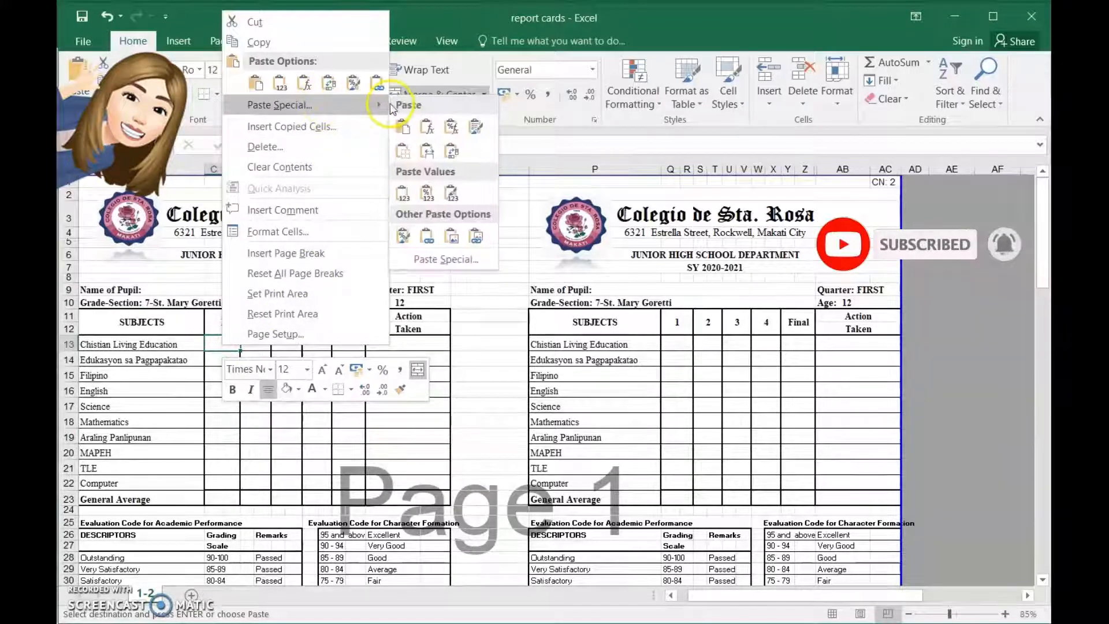
click(280, 105)
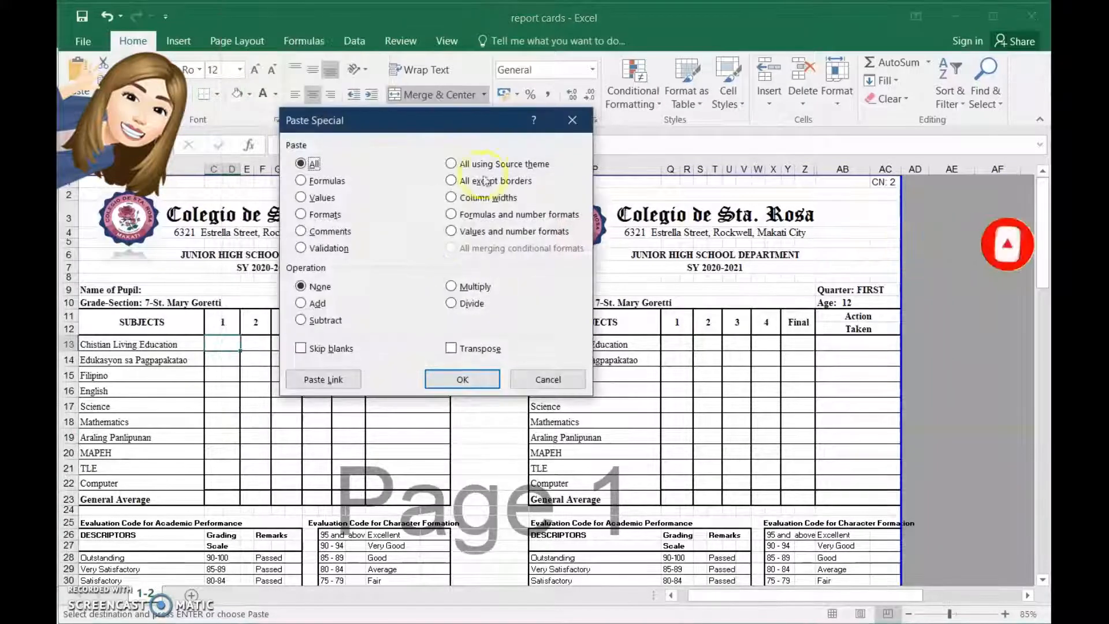
drag(466, 125, 530, 132)
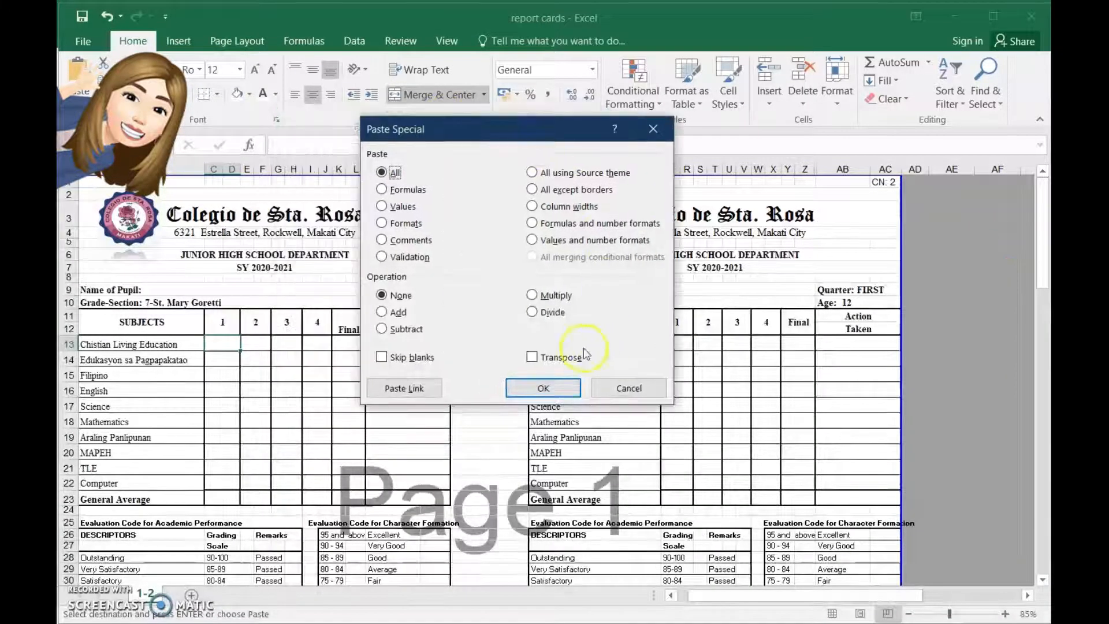
click(534, 357)
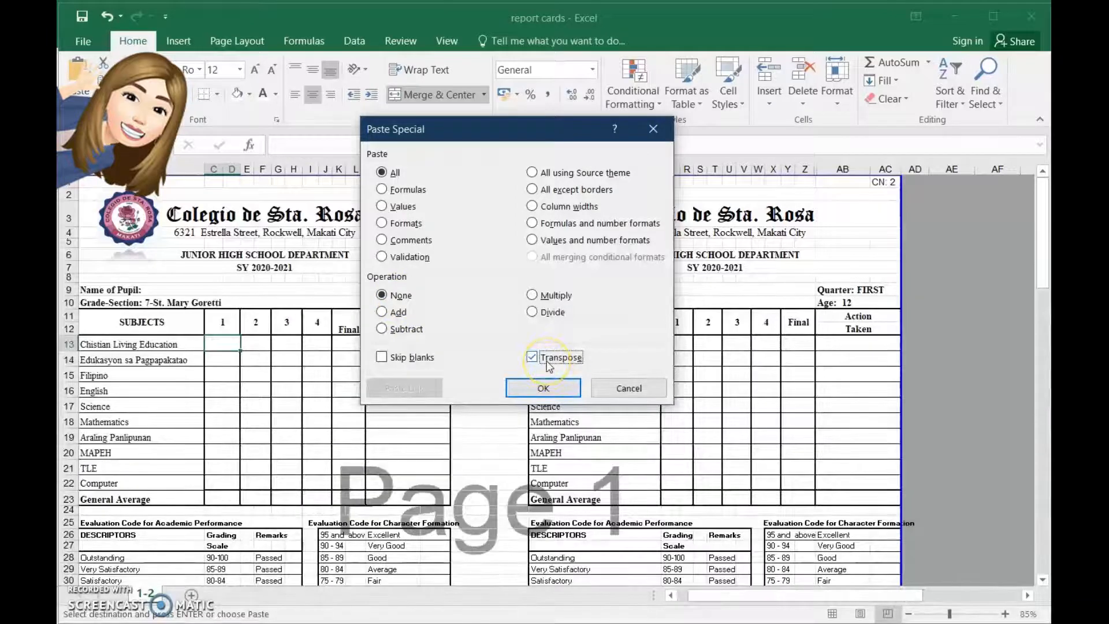
click(536, 245)
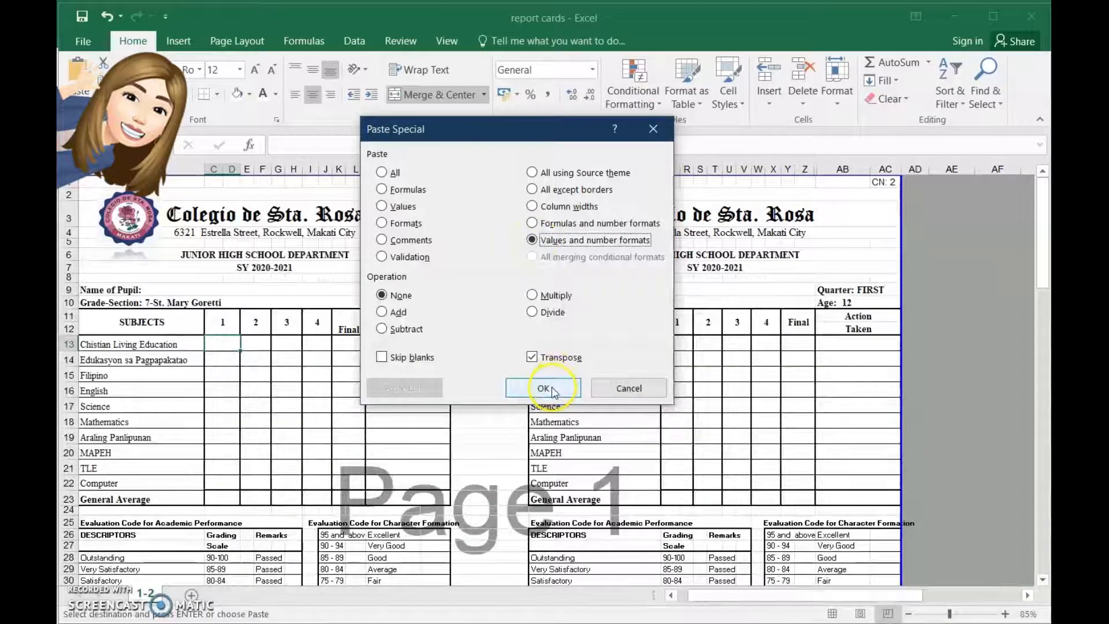
click(532, 224)
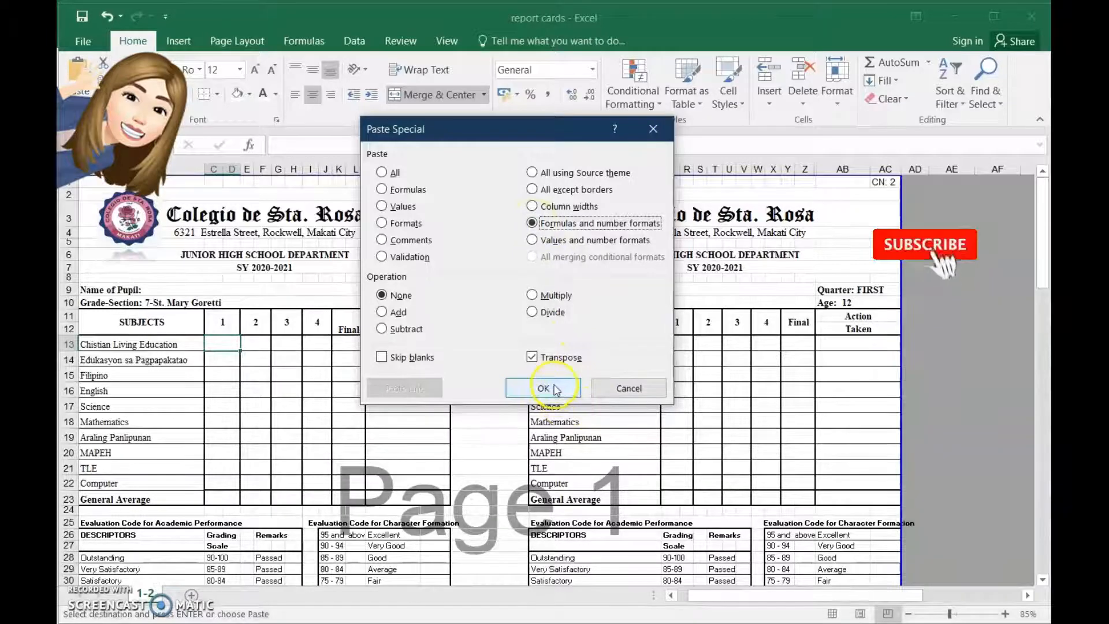
click(544, 388)
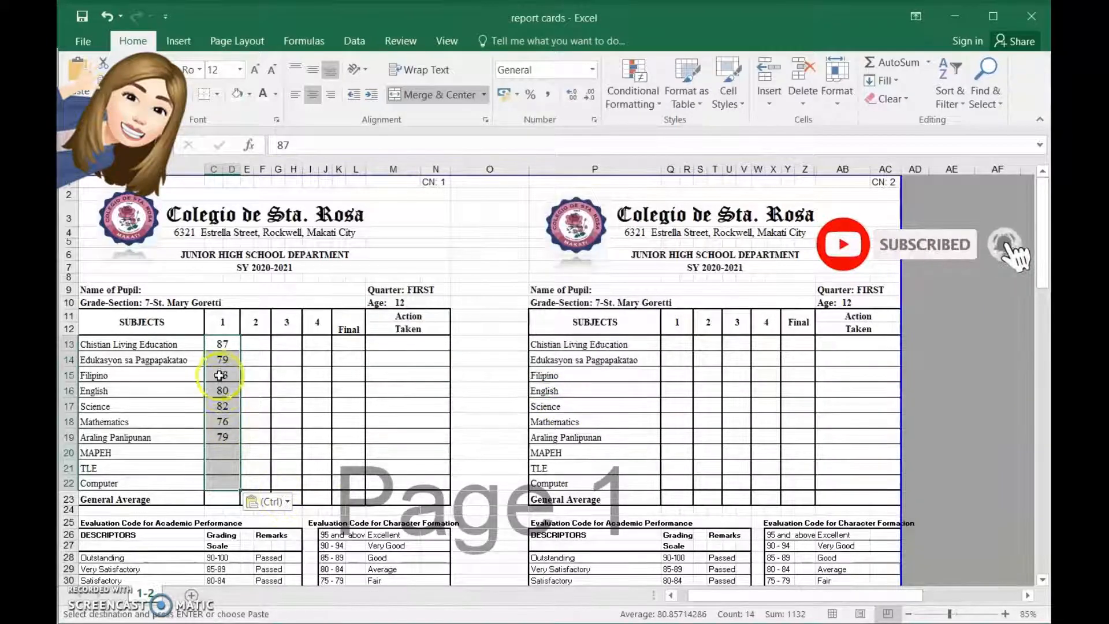
- Inspect the cell content of the pasted quarter 1 Chistian Living Education grade on the first report card
click(223, 345)
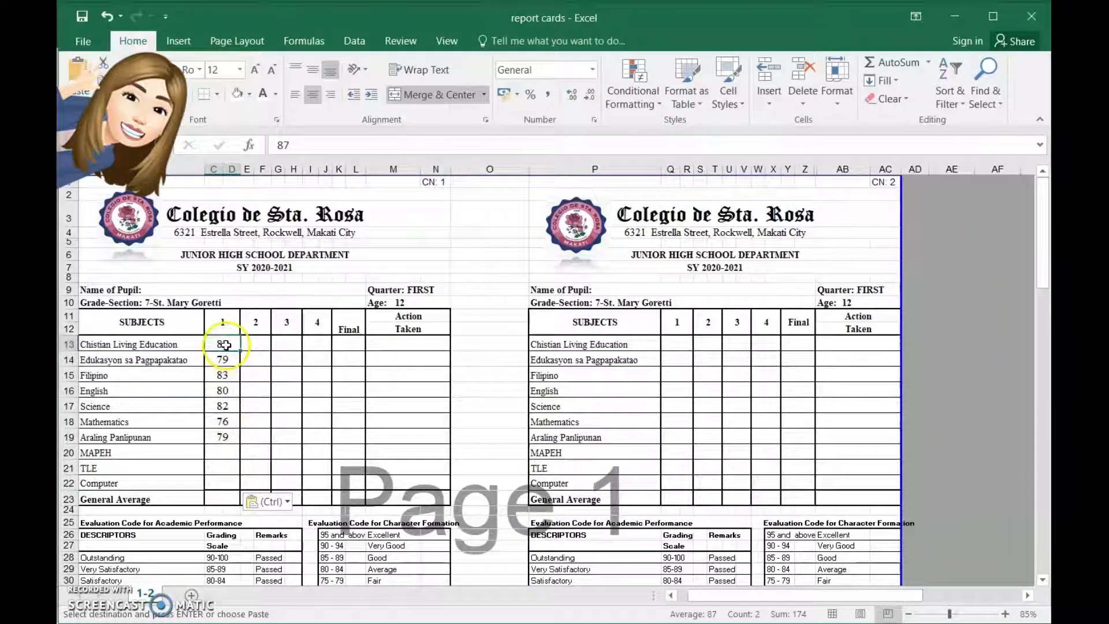
click(299, 144)
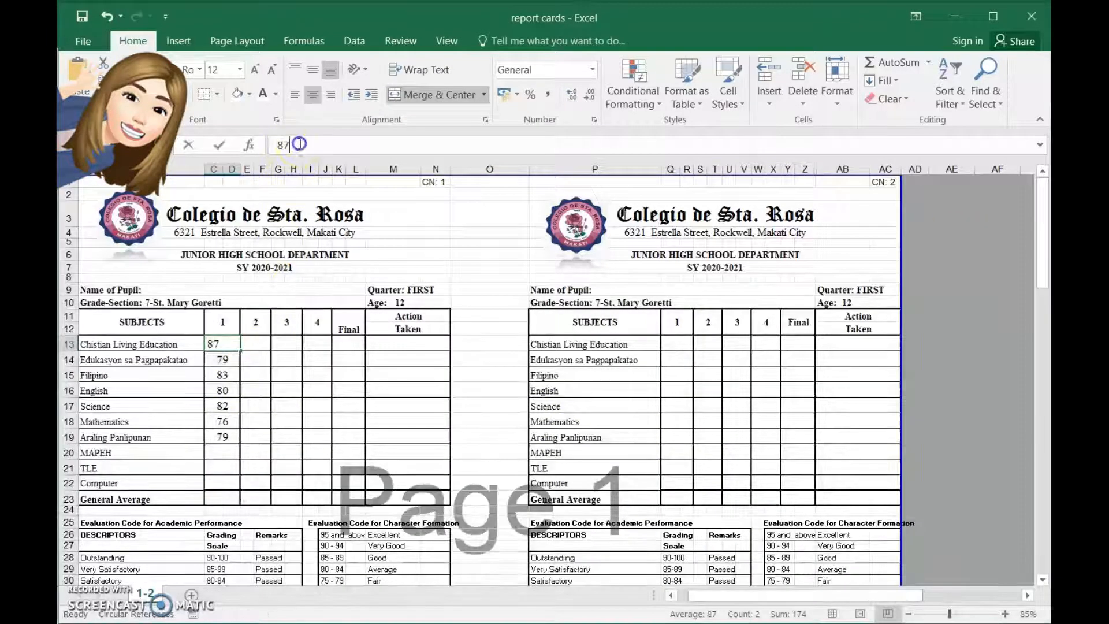
double_click(279, 144)
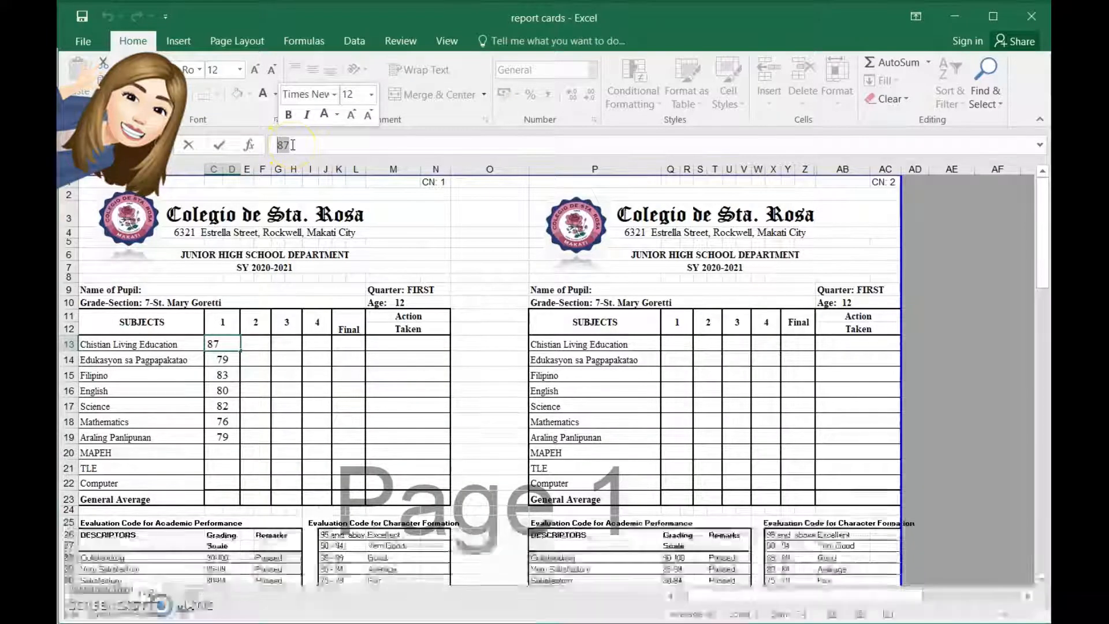
click(220, 346)
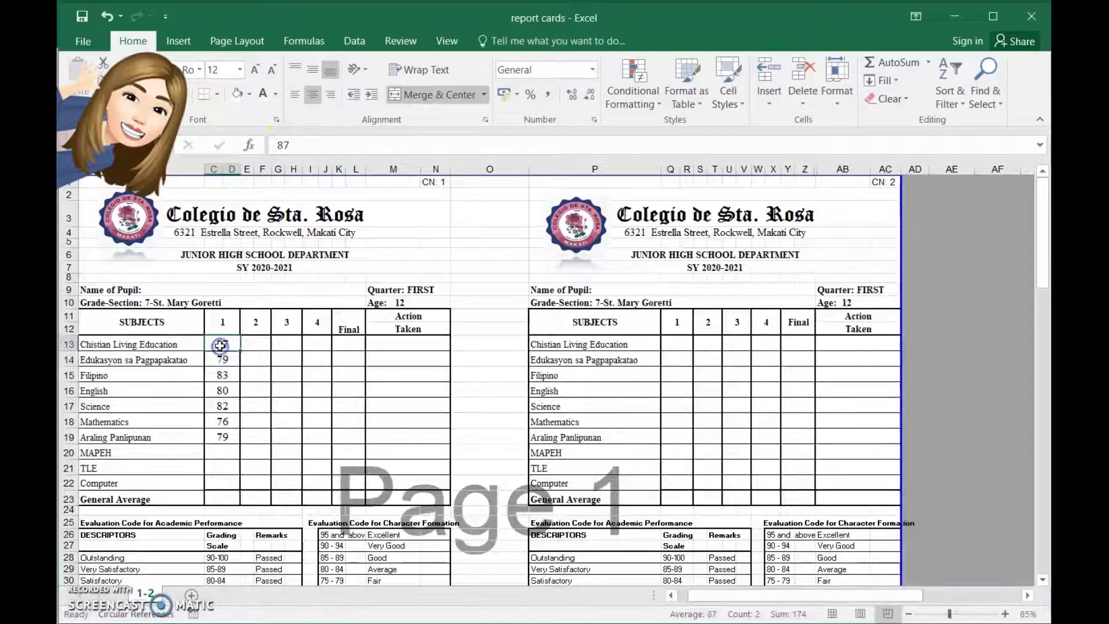
- Switch to the summary sheets workbook and set the first student's CLE grade to 88
mouse_move(563, 609)
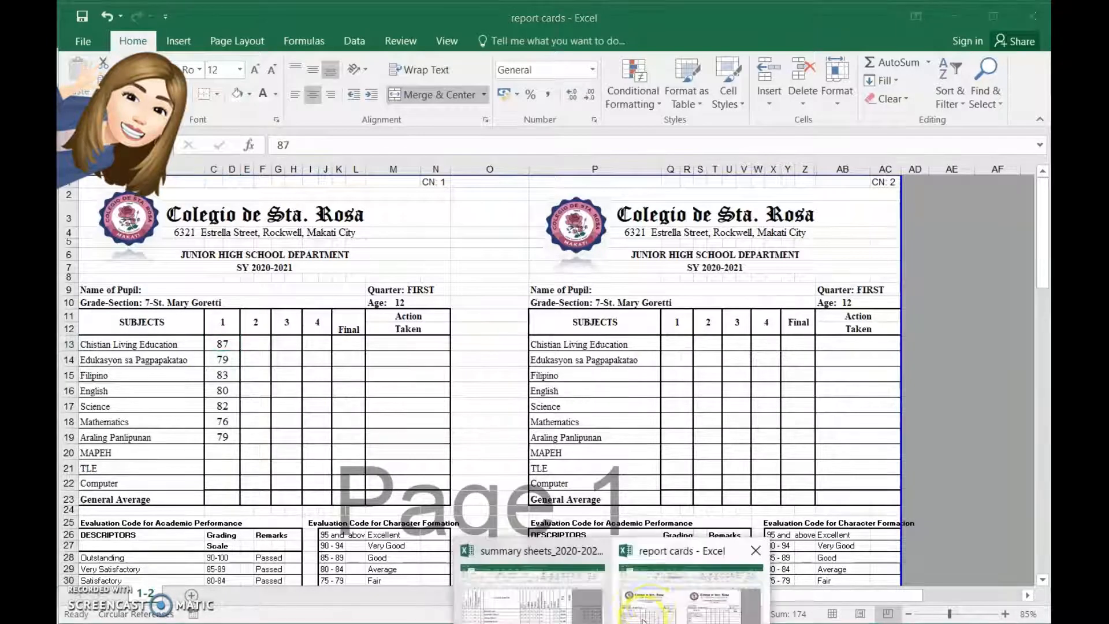
click(520, 546)
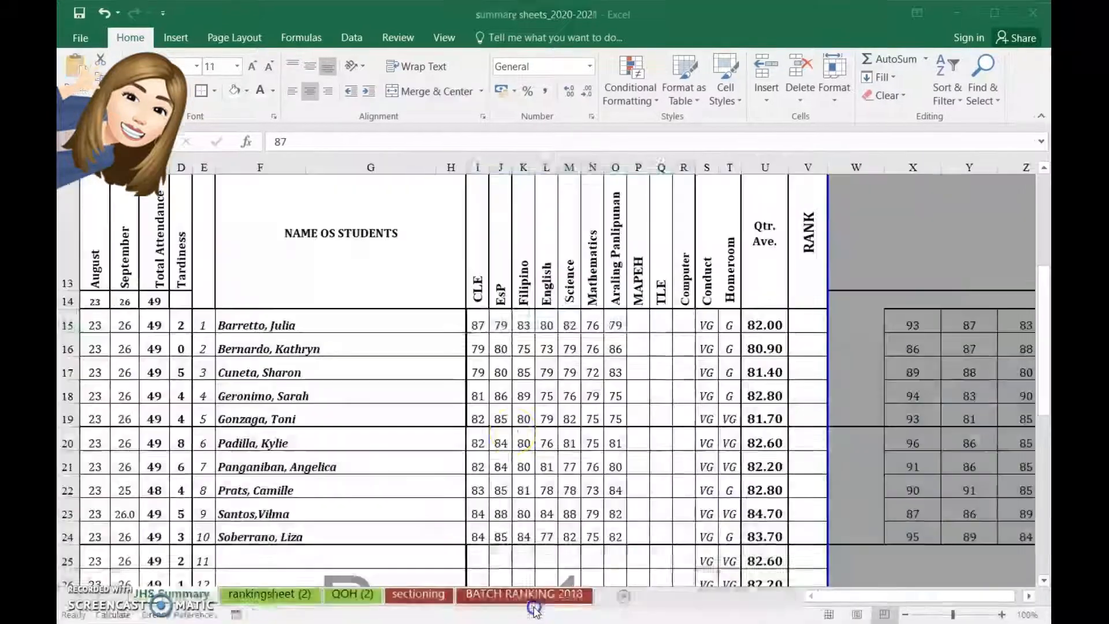
click(482, 321)
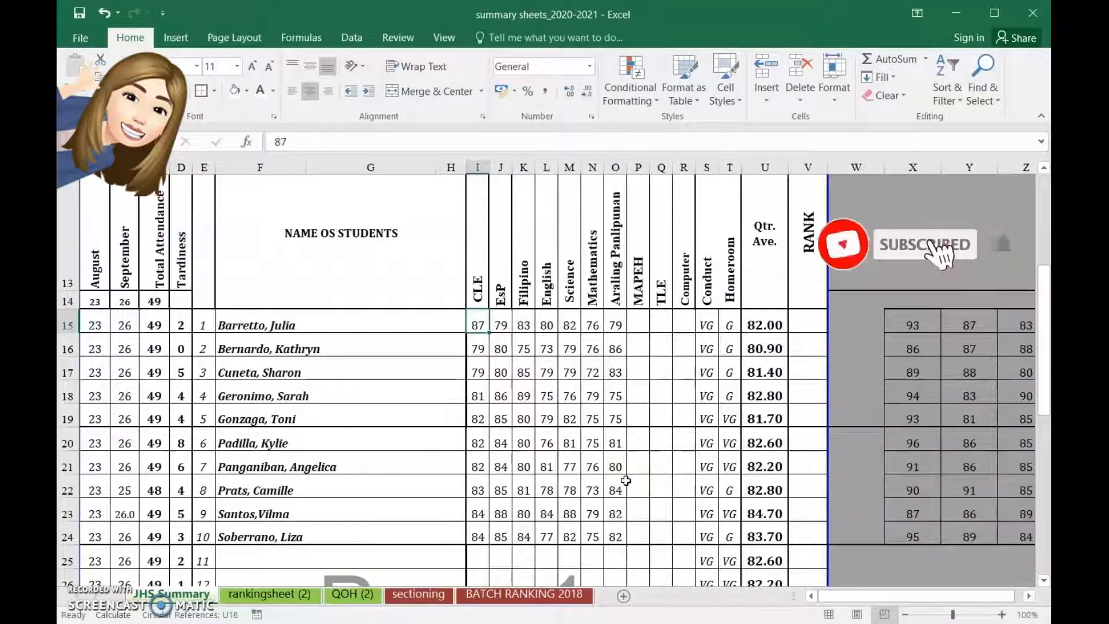
text(88)
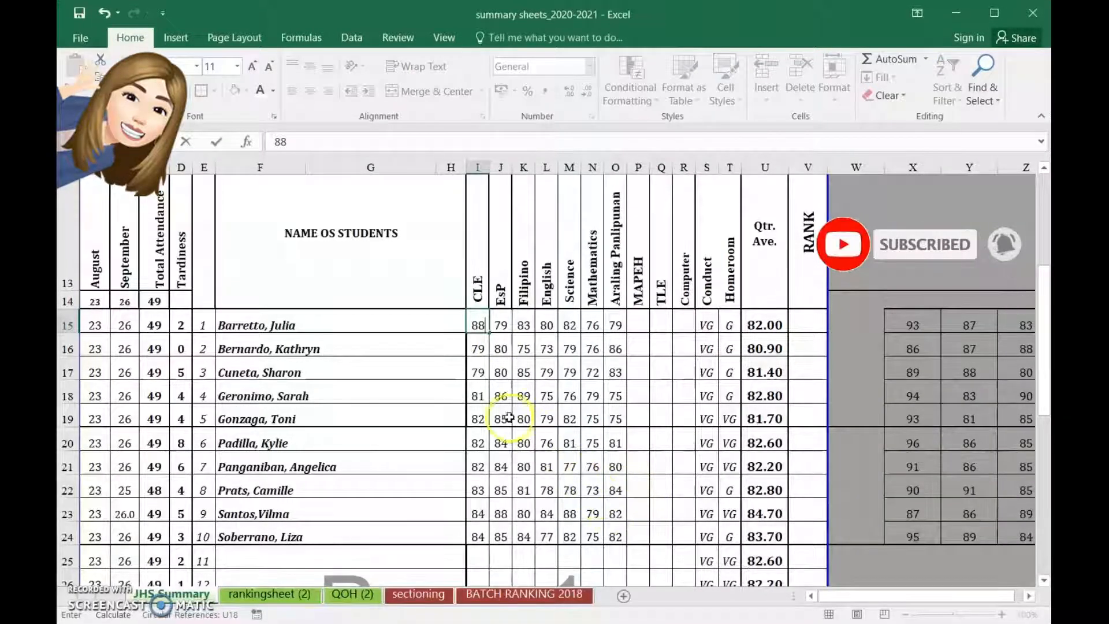
click(438, 376)
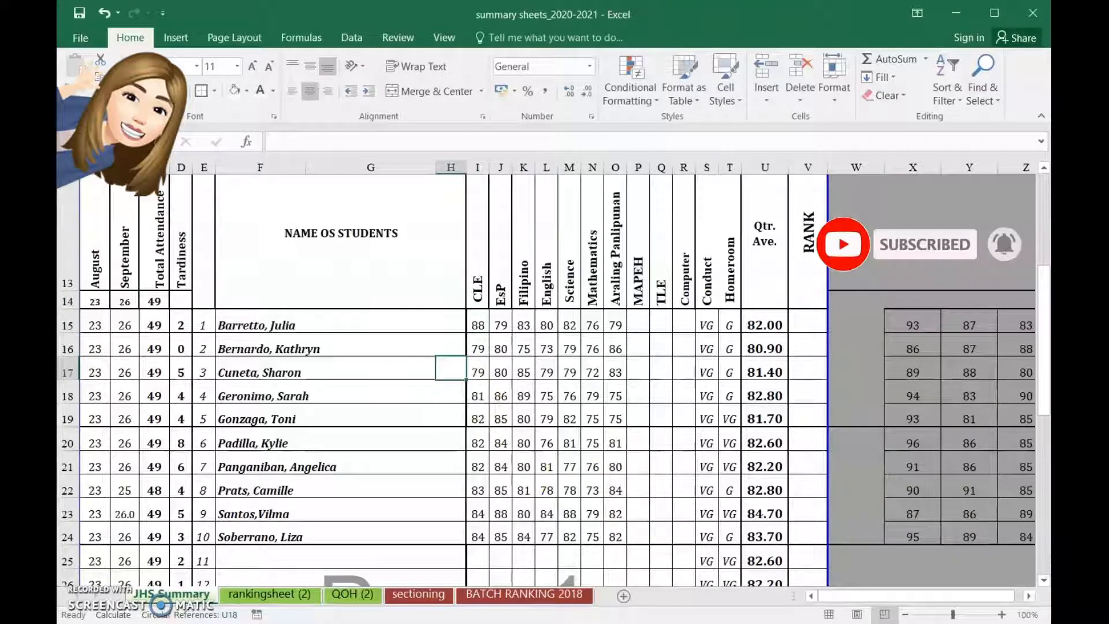
- Switch to the report cards workbook and clear the first card's quarter 1 grades from Chistian Living Education through Araling Panlipunan
click(662, 609)
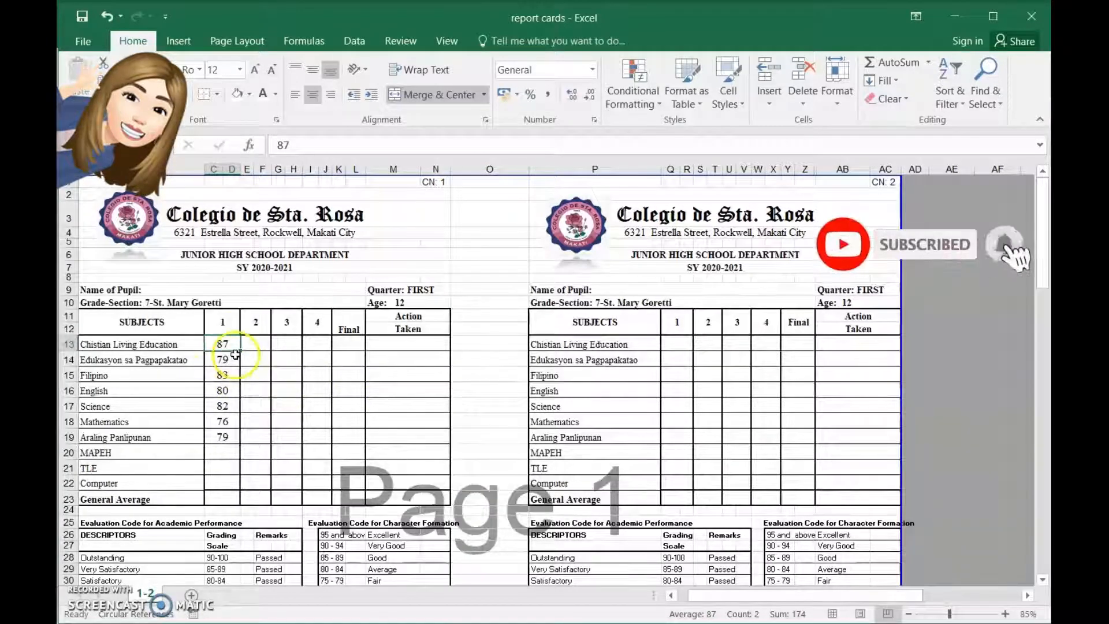
drag(223, 345, 224, 436)
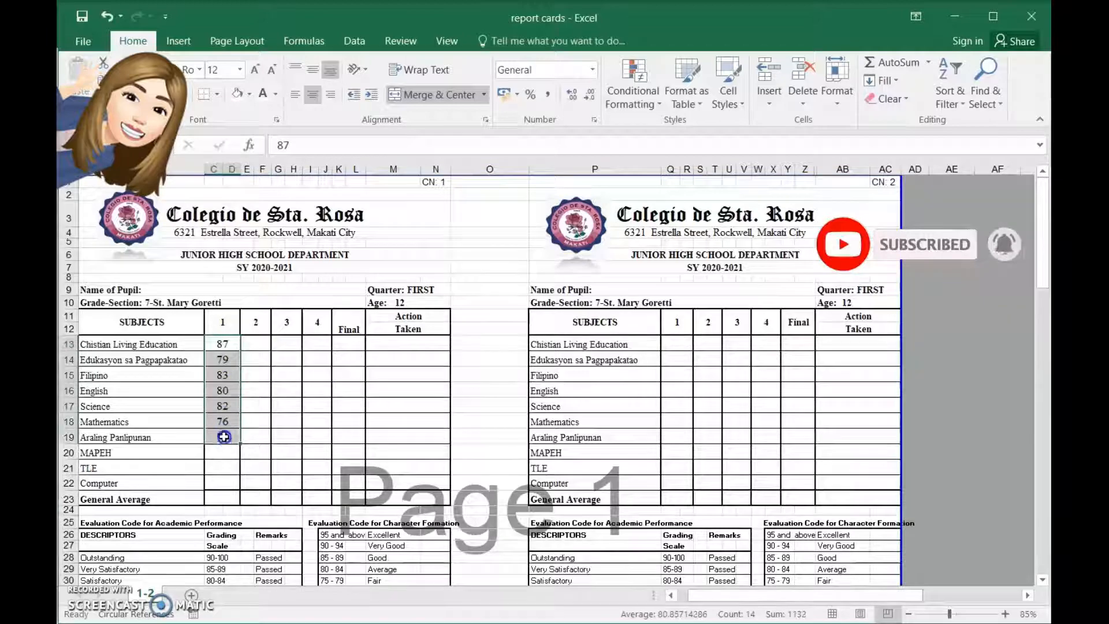
key(Delete)
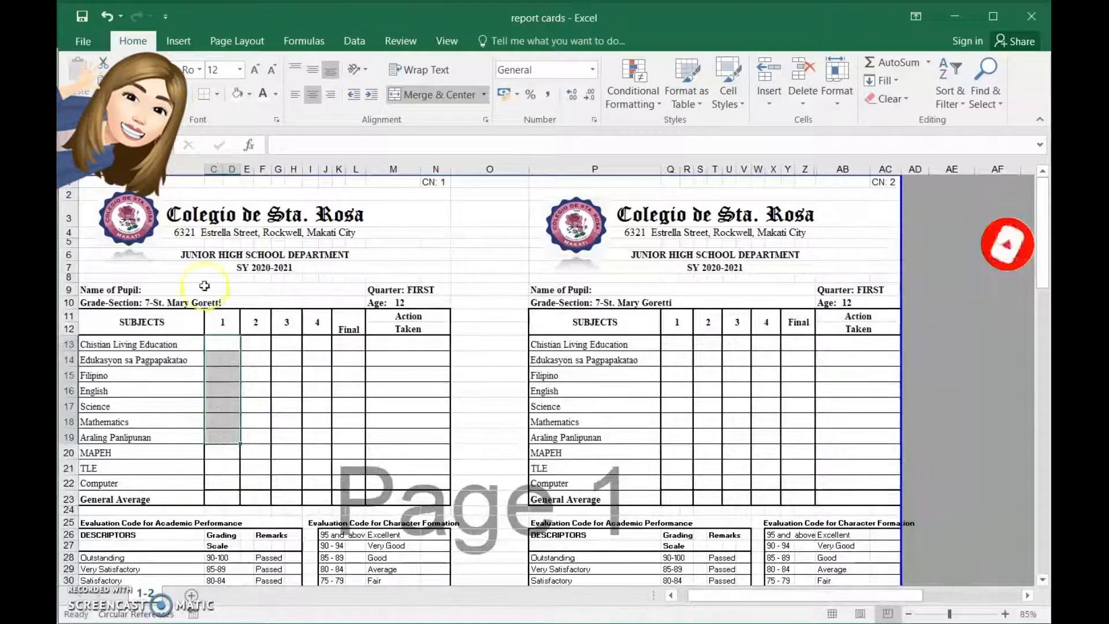
click(222, 350)
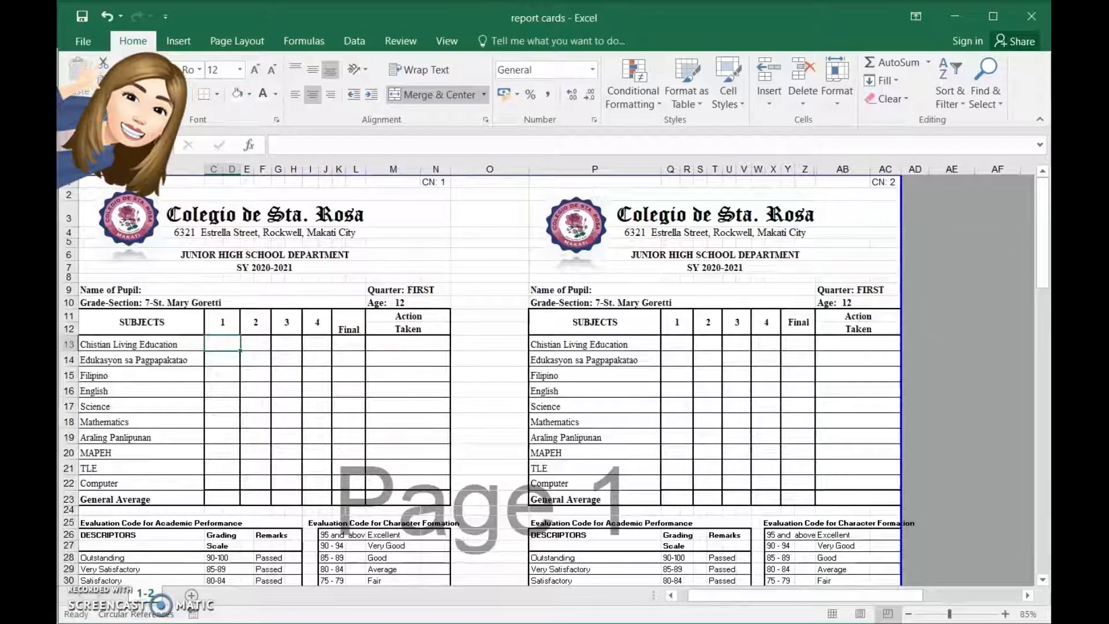
- Return to the summary sheets workbook and copy only the first student's CLE grade in row 15
click(543, 617)
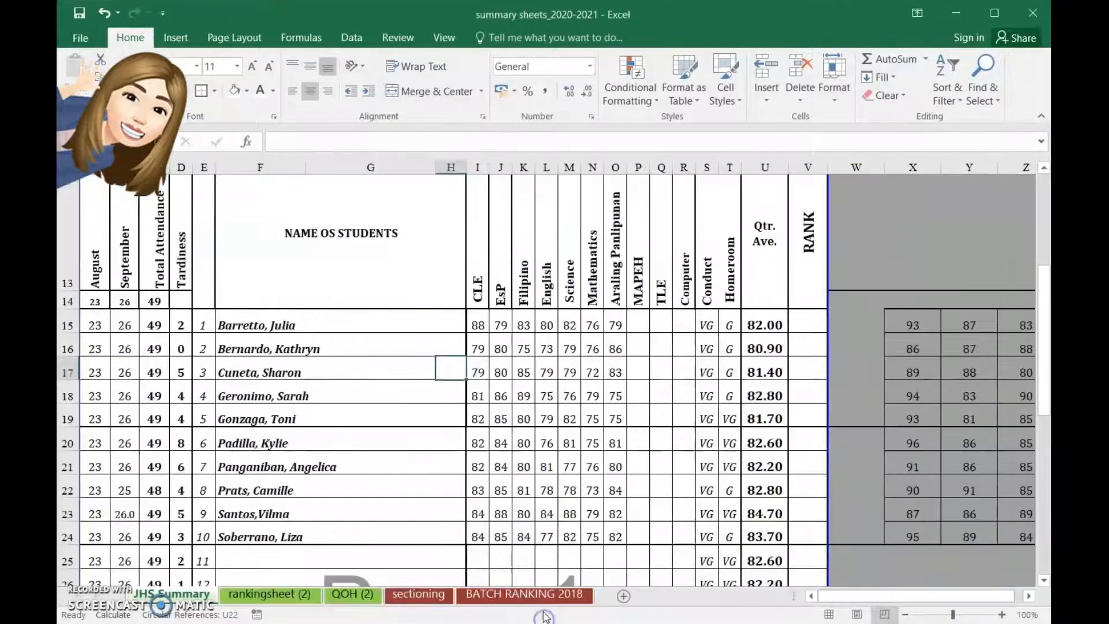
click(479, 321)
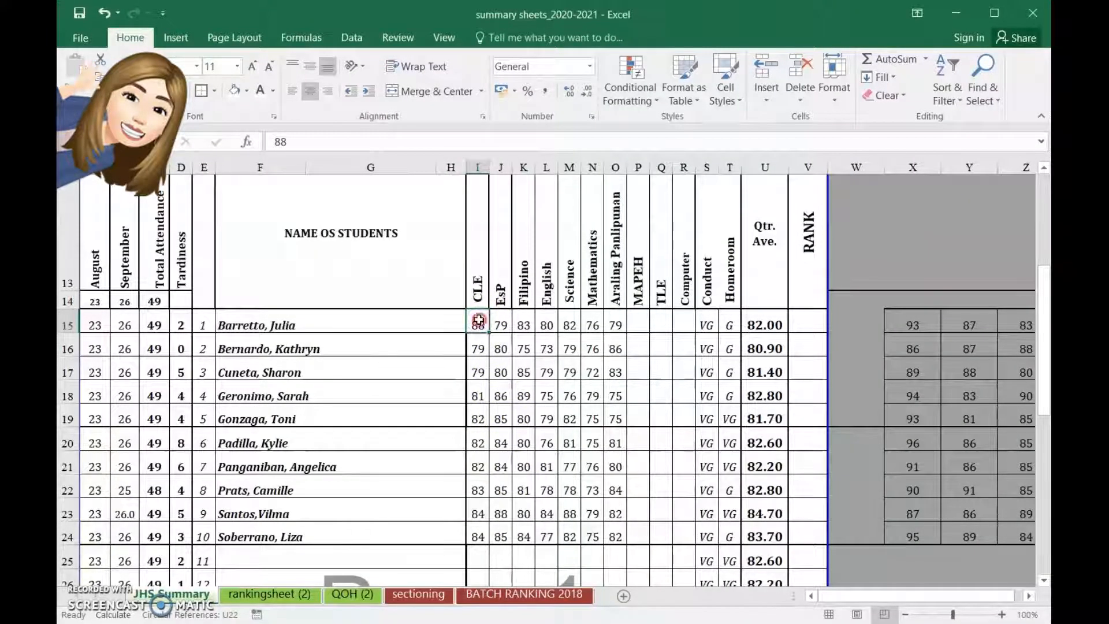
right_click(479, 321)
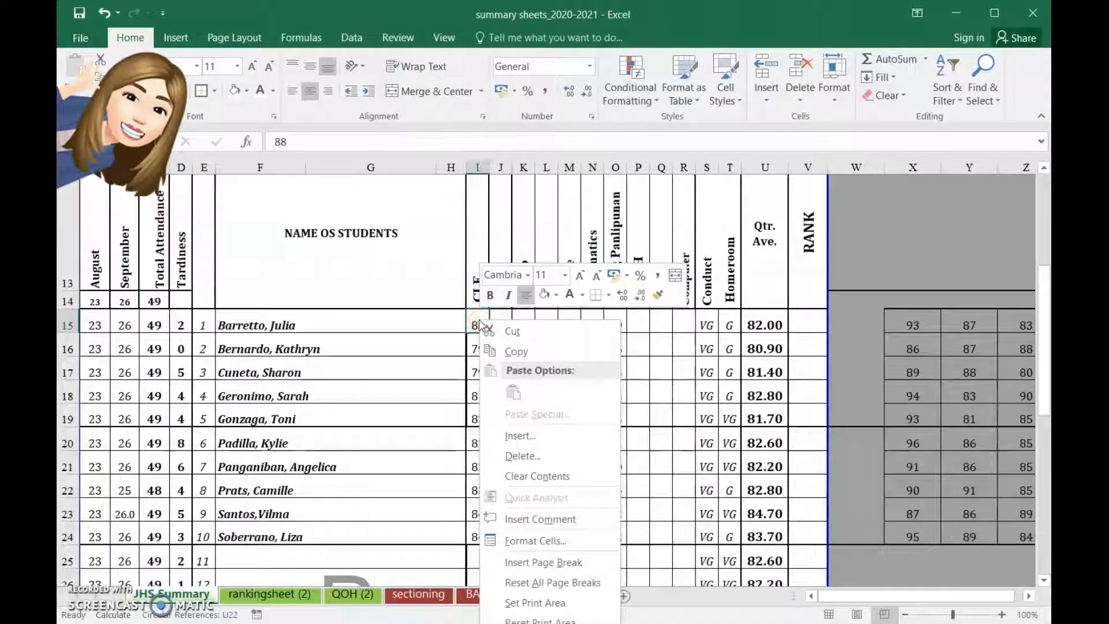
click(519, 353)
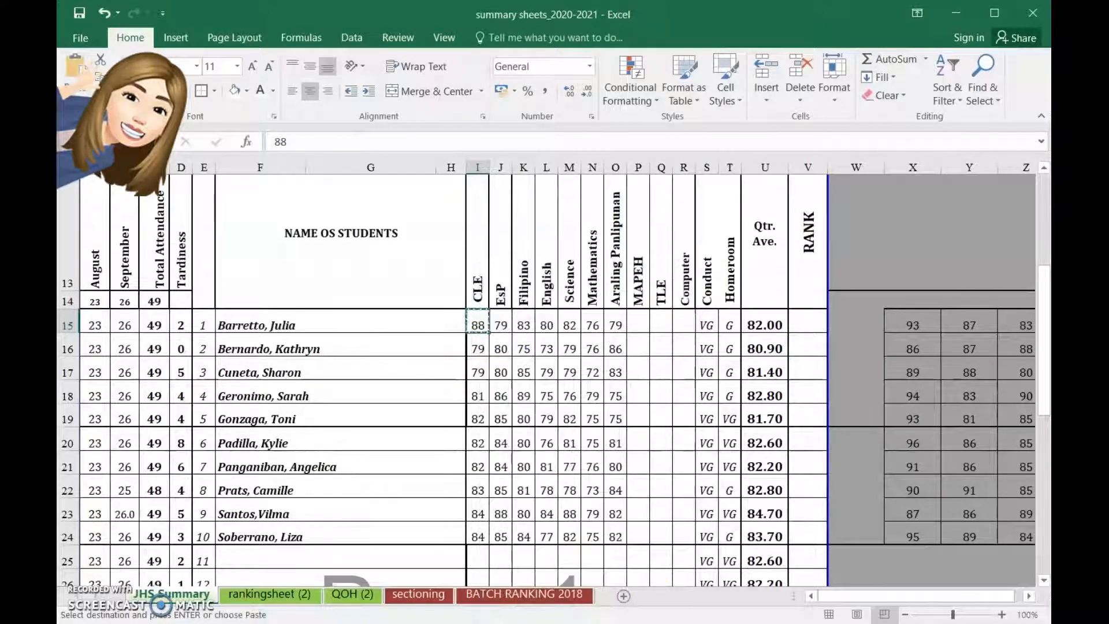
- In the report cards workbook, paste the copied grade as a link into the first card's quarter 1 Chistian Living Education cell
click(657, 604)
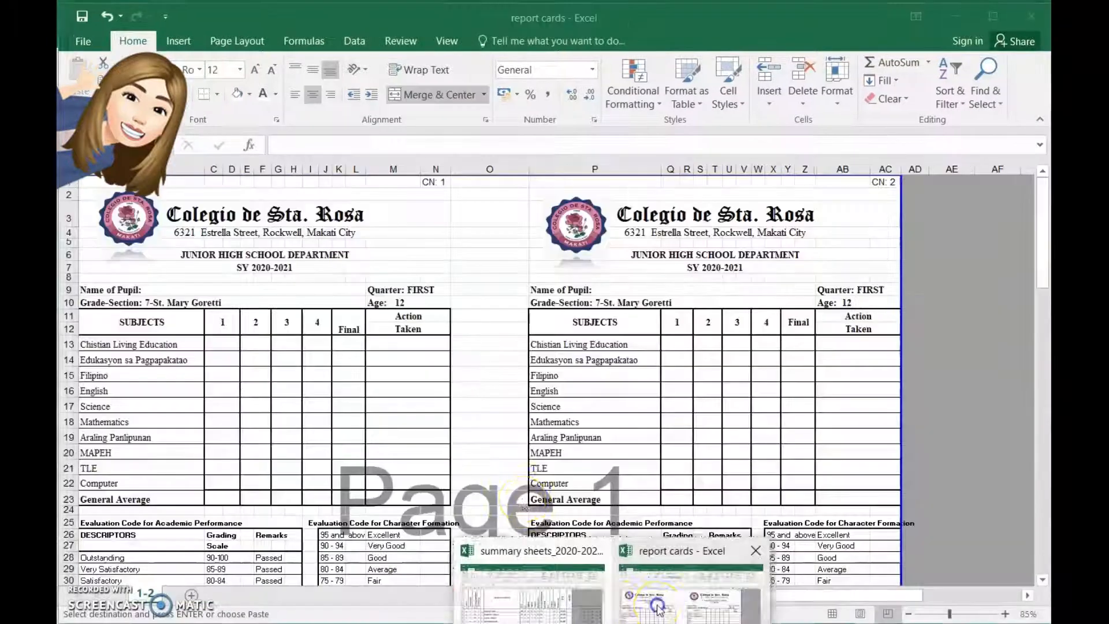
right_click(219, 345)
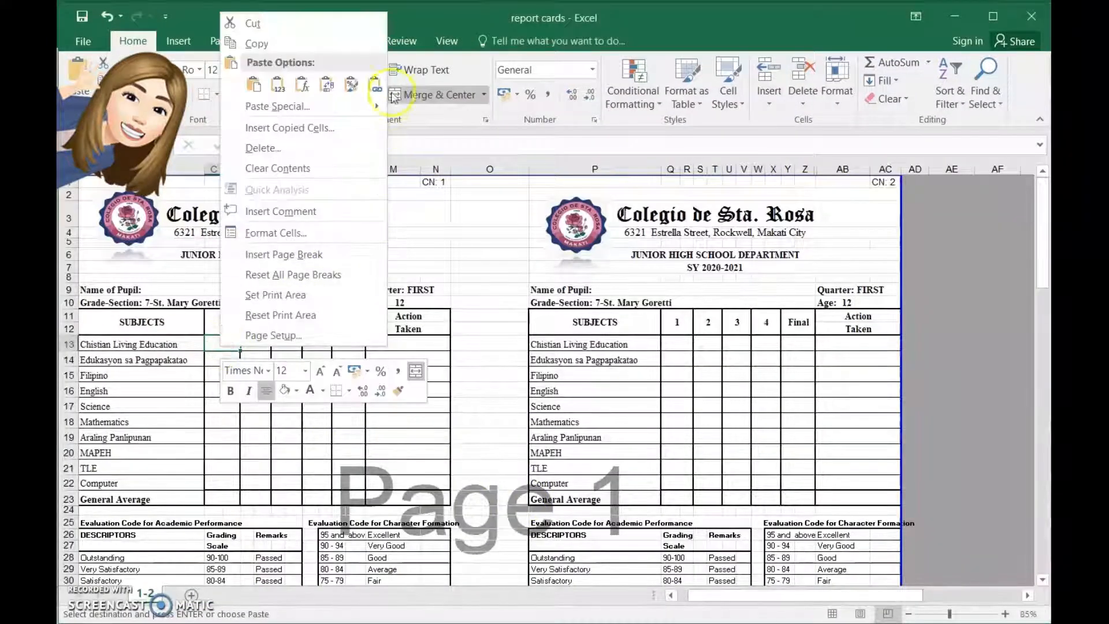
click(375, 86)
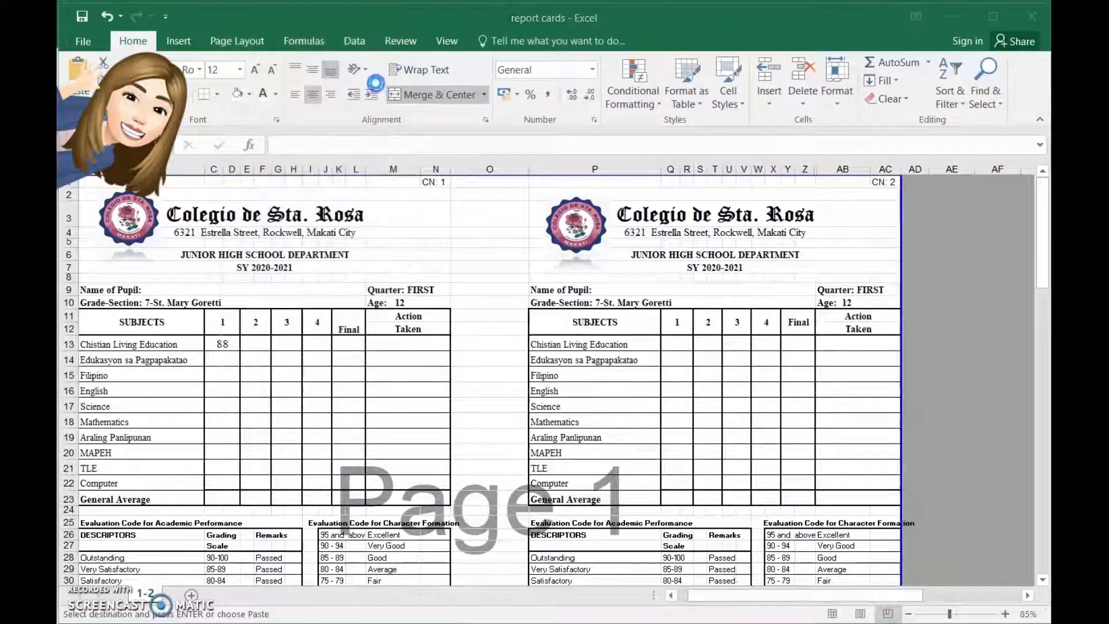
click(578, 370)
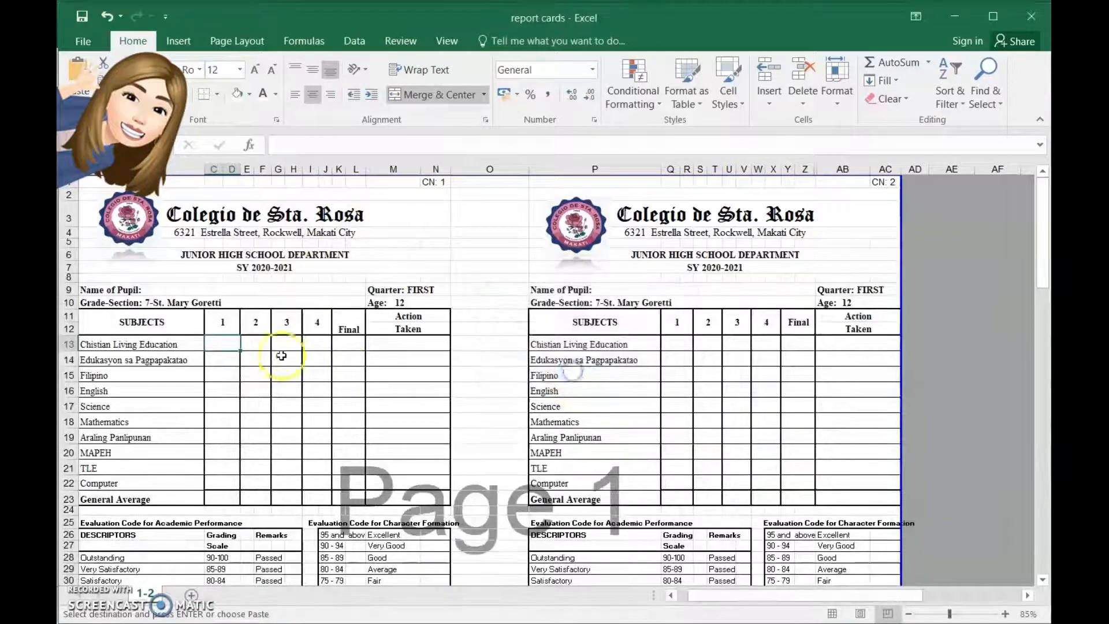
right_click(229, 343)
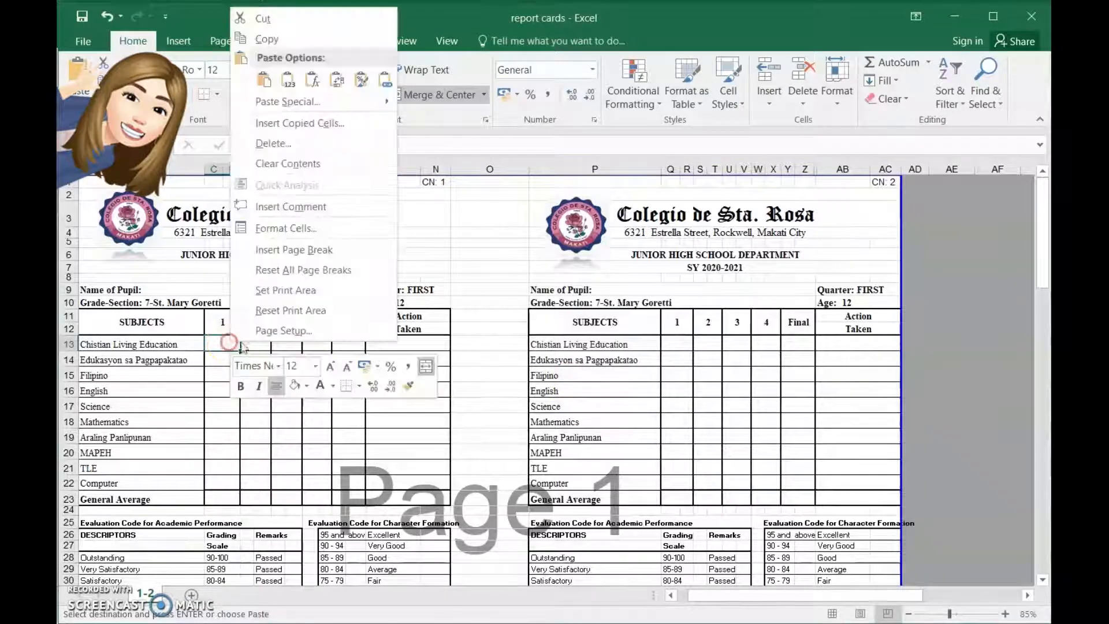
click(389, 78)
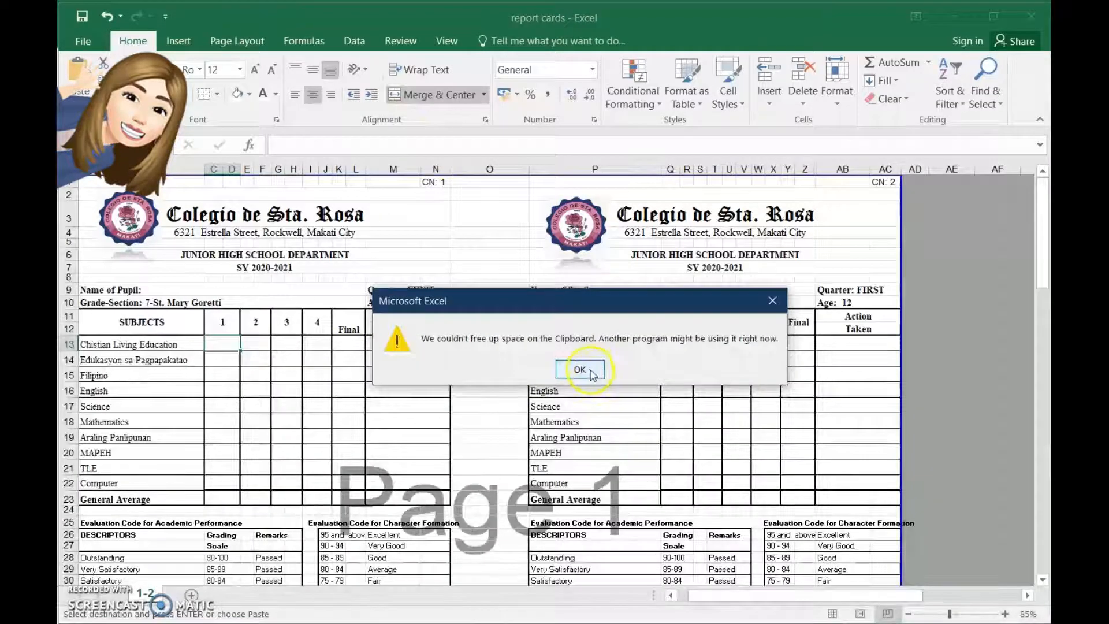
click(581, 369)
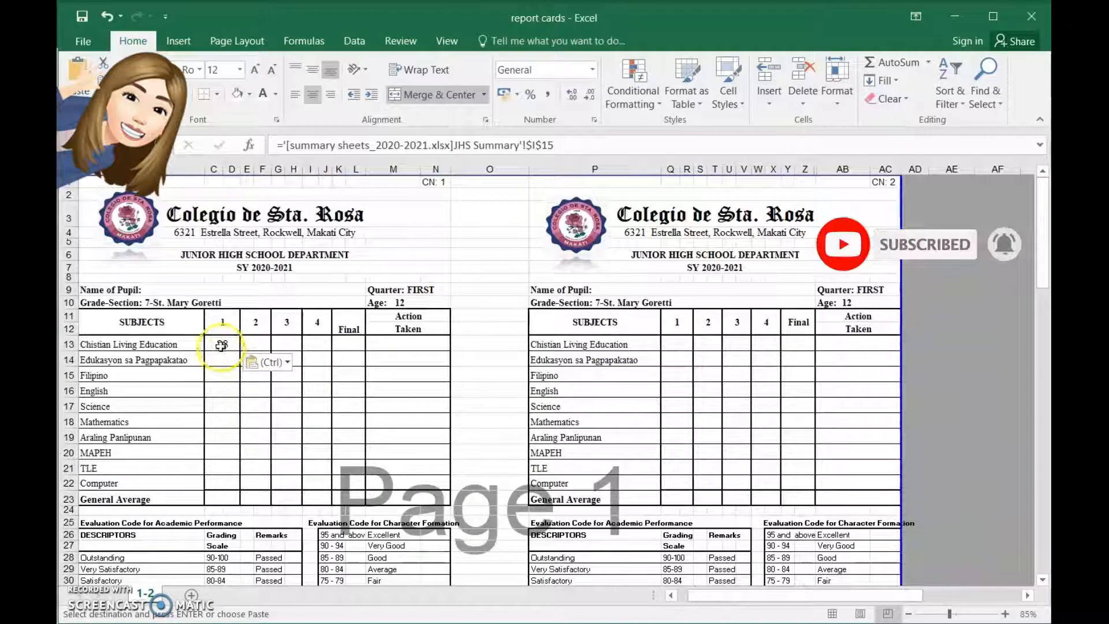
- Examine the workbook, sheet and cell references in the link formula of the quarter 1 Chistian Living Education grade
click(254, 403)
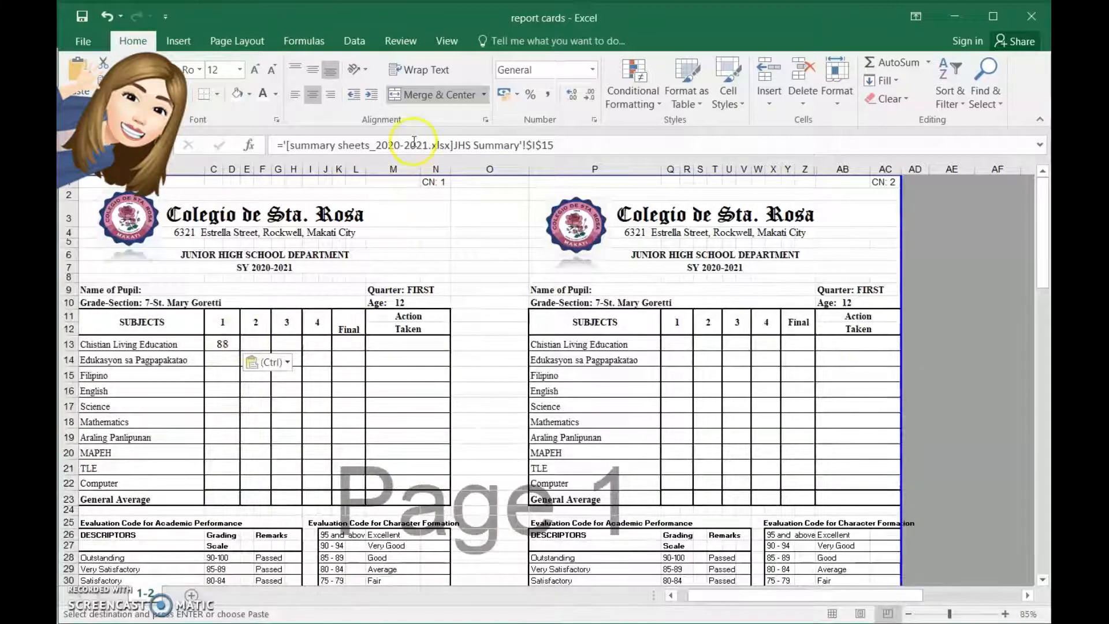
drag(573, 142, 297, 138)
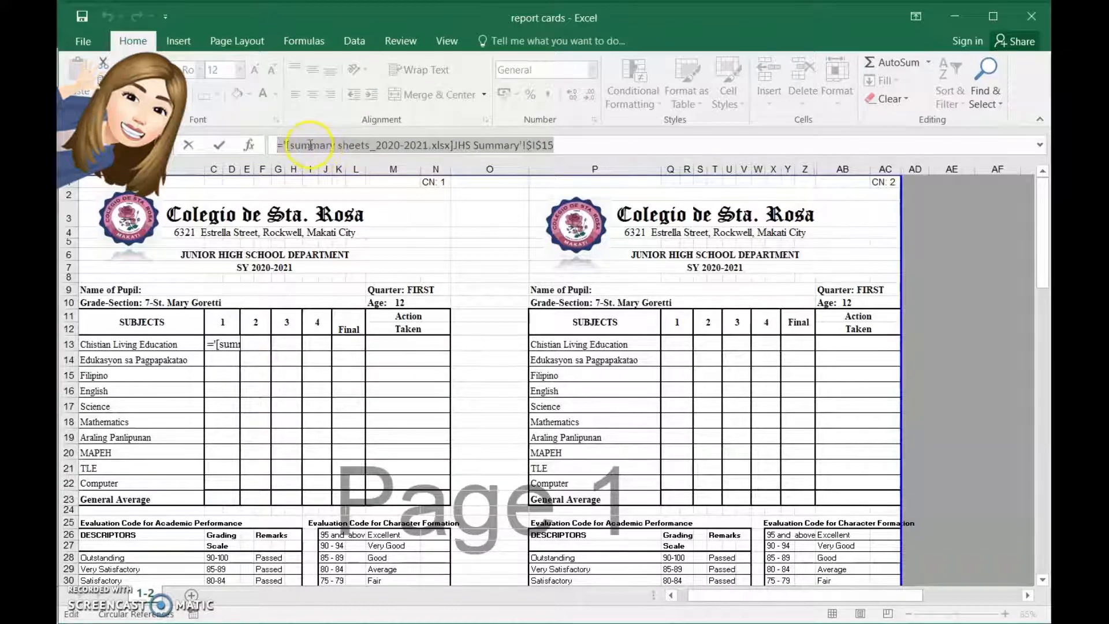
drag(446, 142, 328, 142)
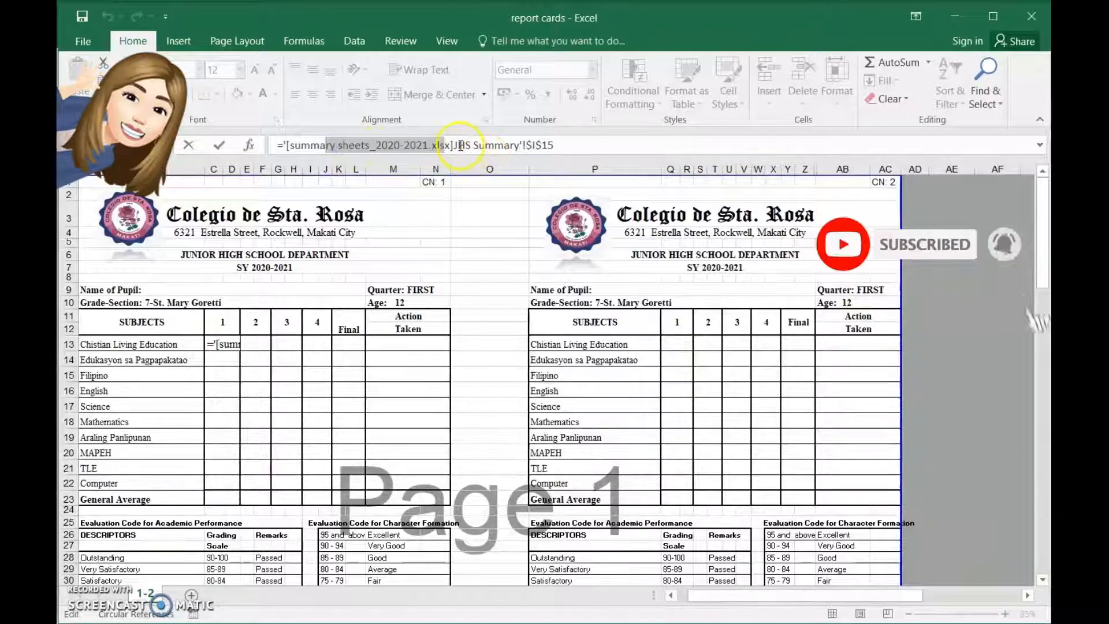
click(464, 145)
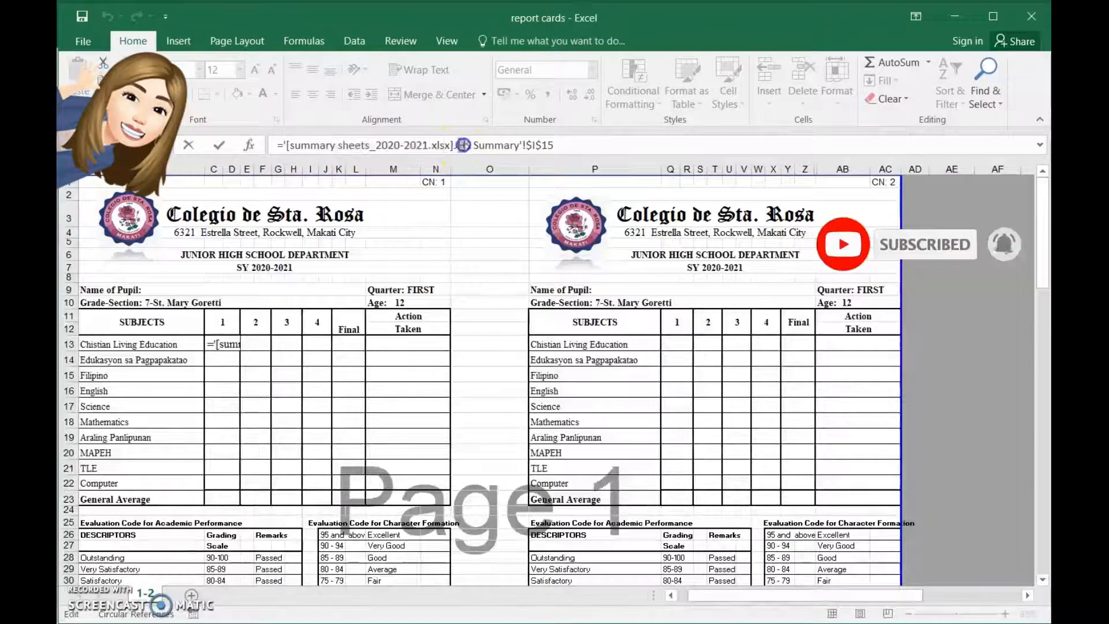
click(566, 145)
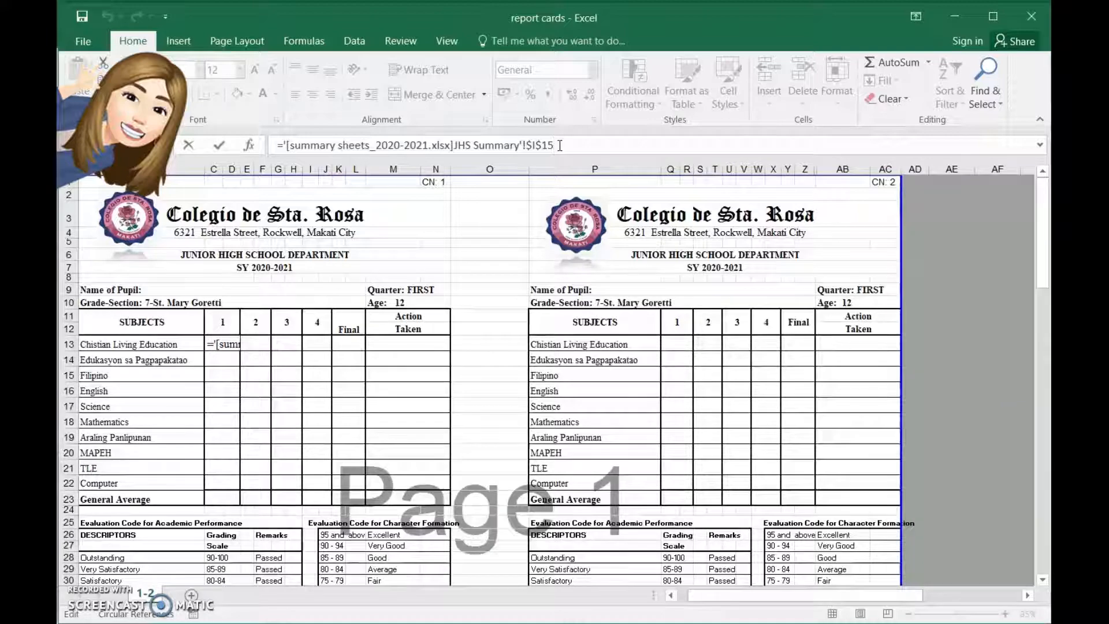
click(236, 381)
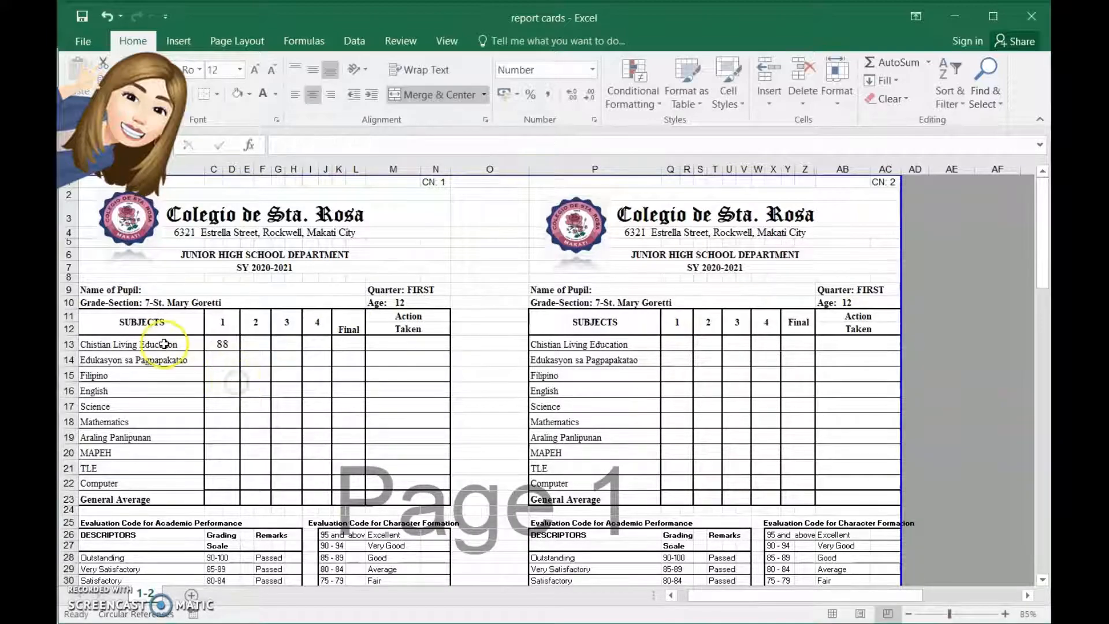
- Switch to the summary sheets workbook and copy the first student's name text from the row 15 name cell
click(169, 289)
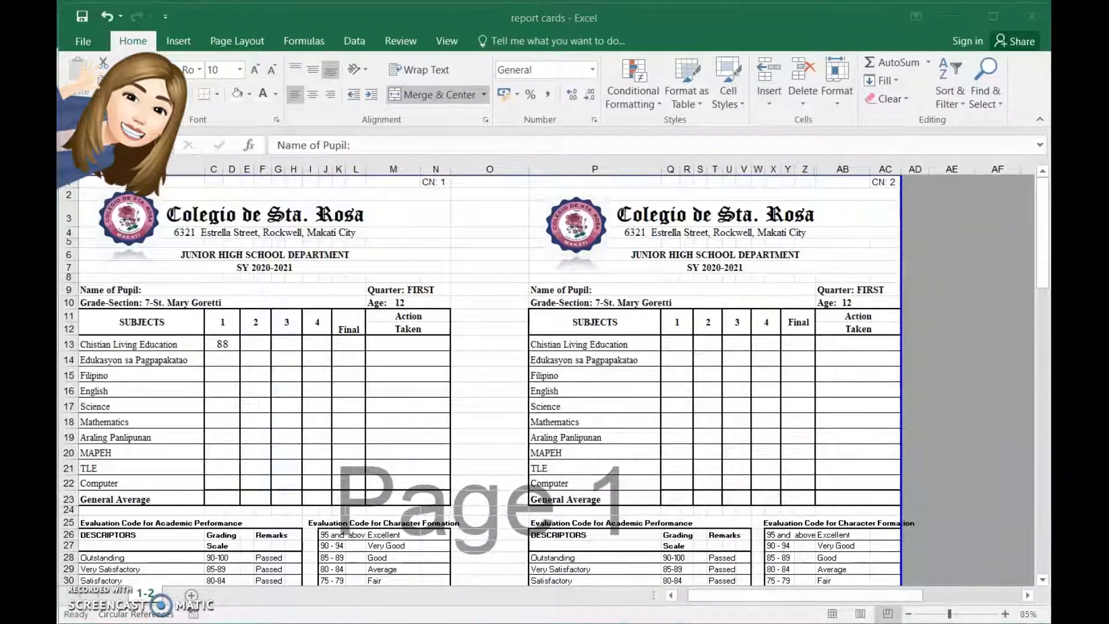
mouse_move(574, 613)
click(497, 589)
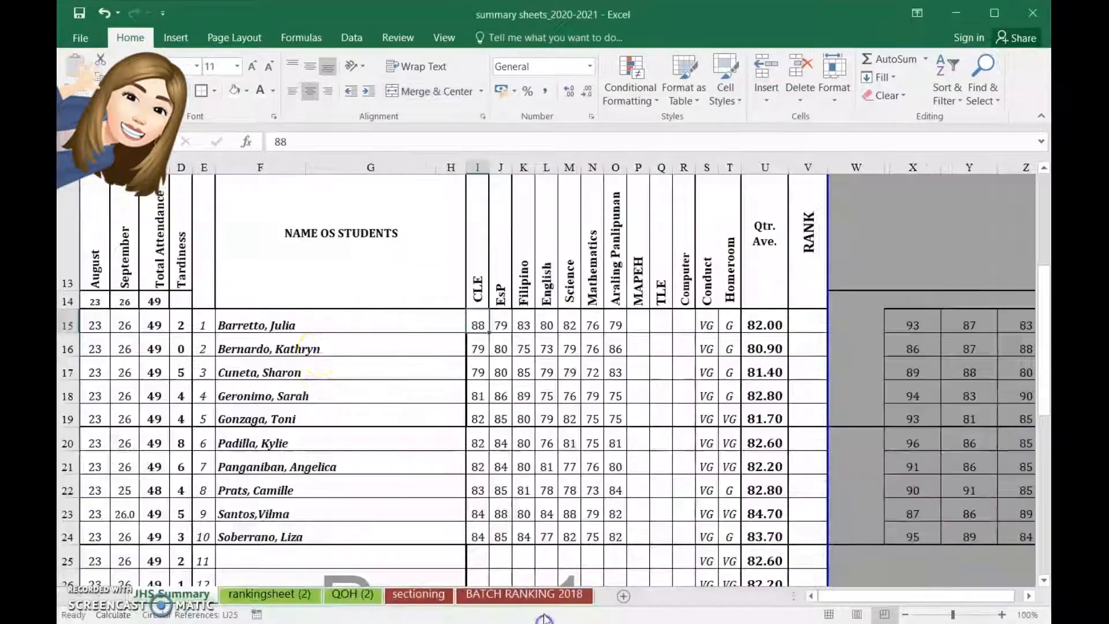
click(278, 325)
right_click(278, 324)
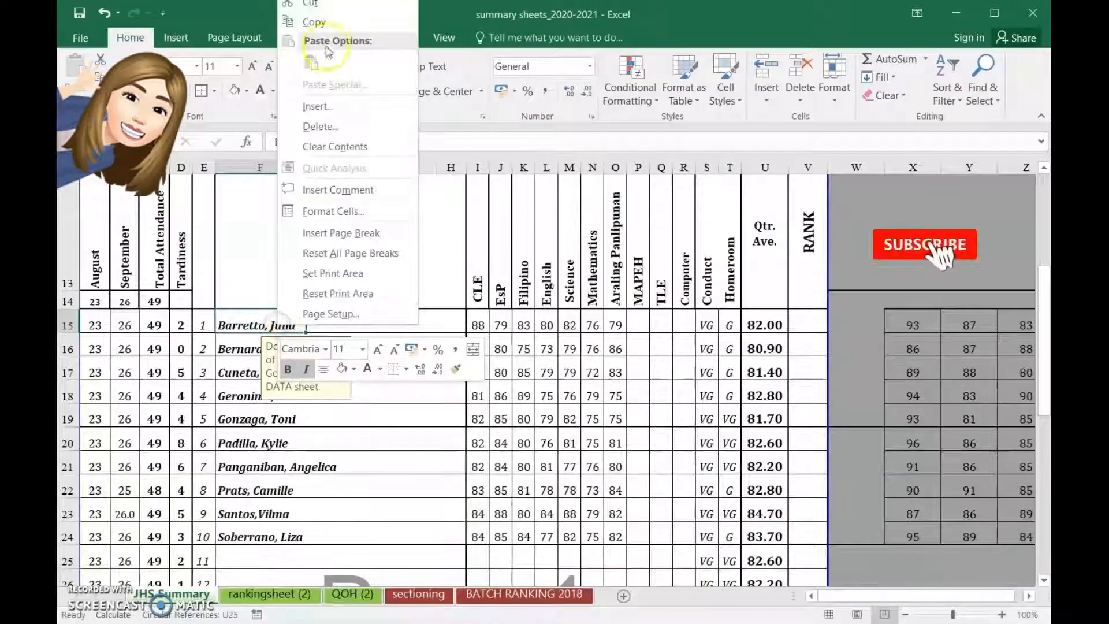
click(471, 142)
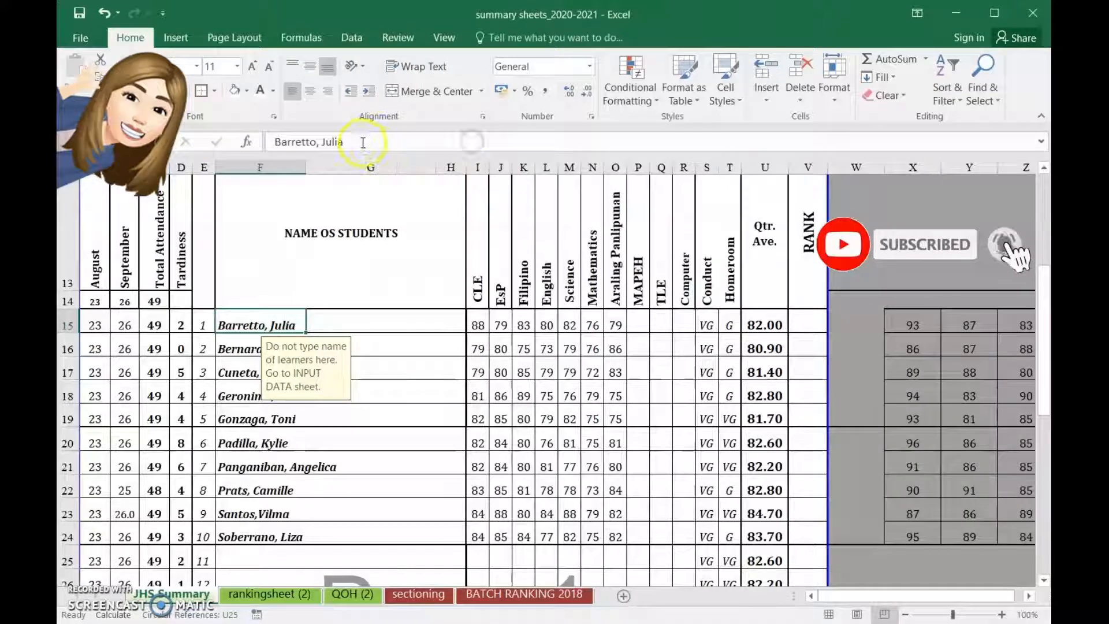
drag(362, 143, 255, 143)
right_click(296, 139)
click(343, 175)
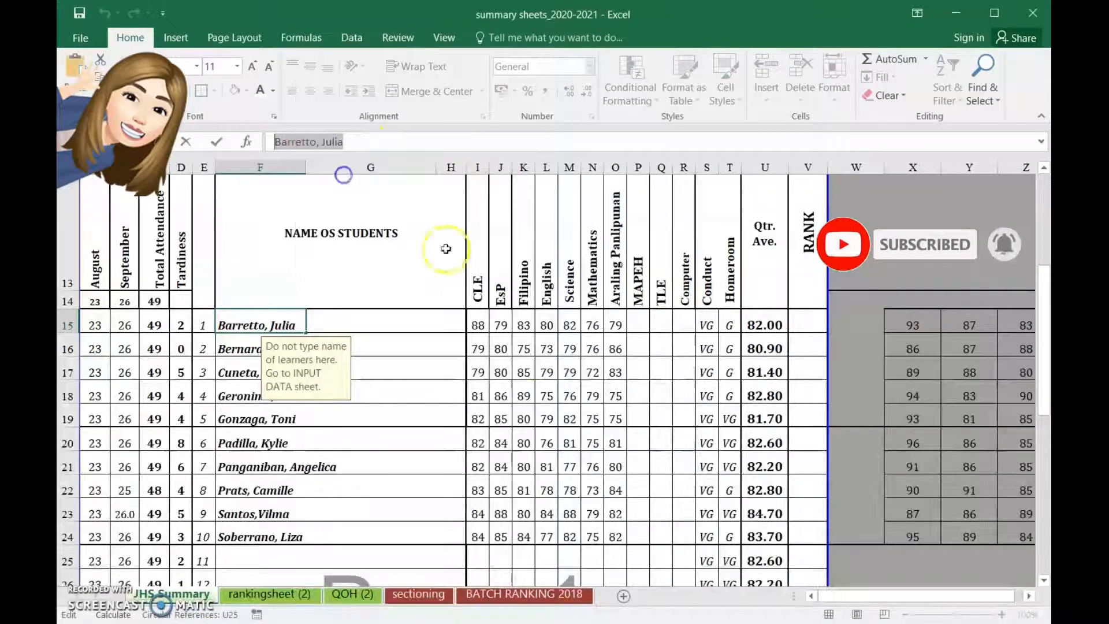
- In the report cards workbook, paste the copied student name after "Name of Pupil:" on the first card
click(682, 577)
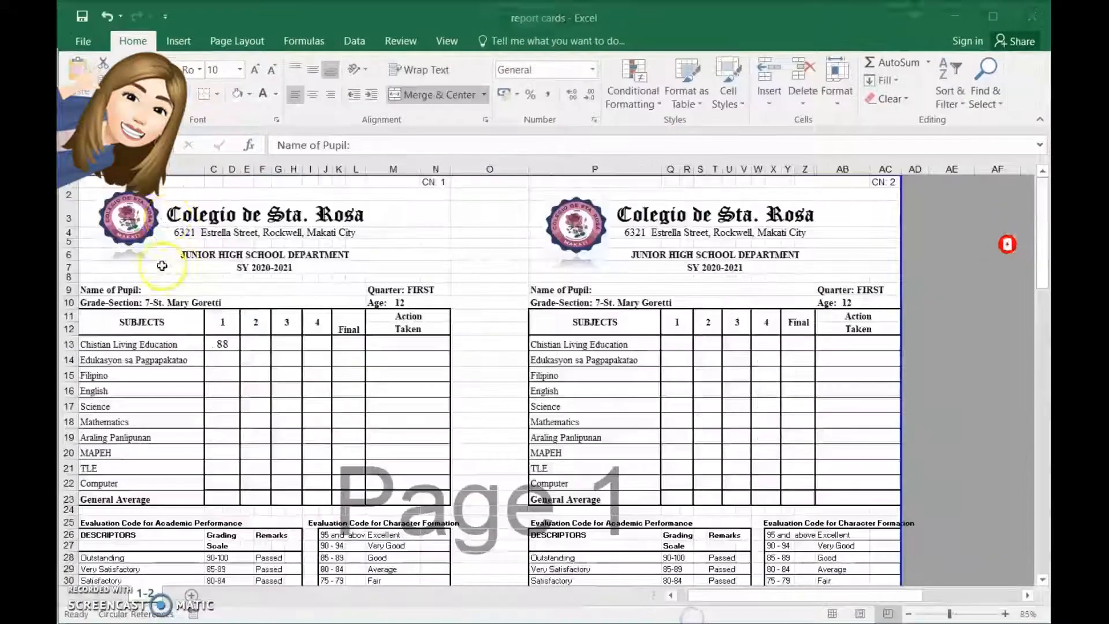
click(146, 290)
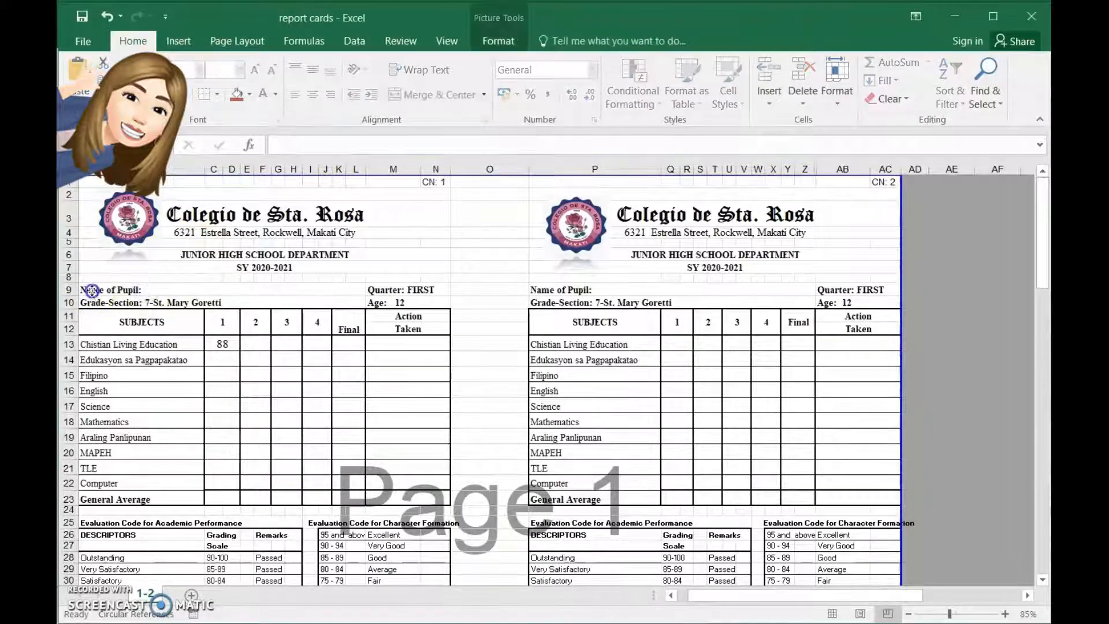
click(184, 289)
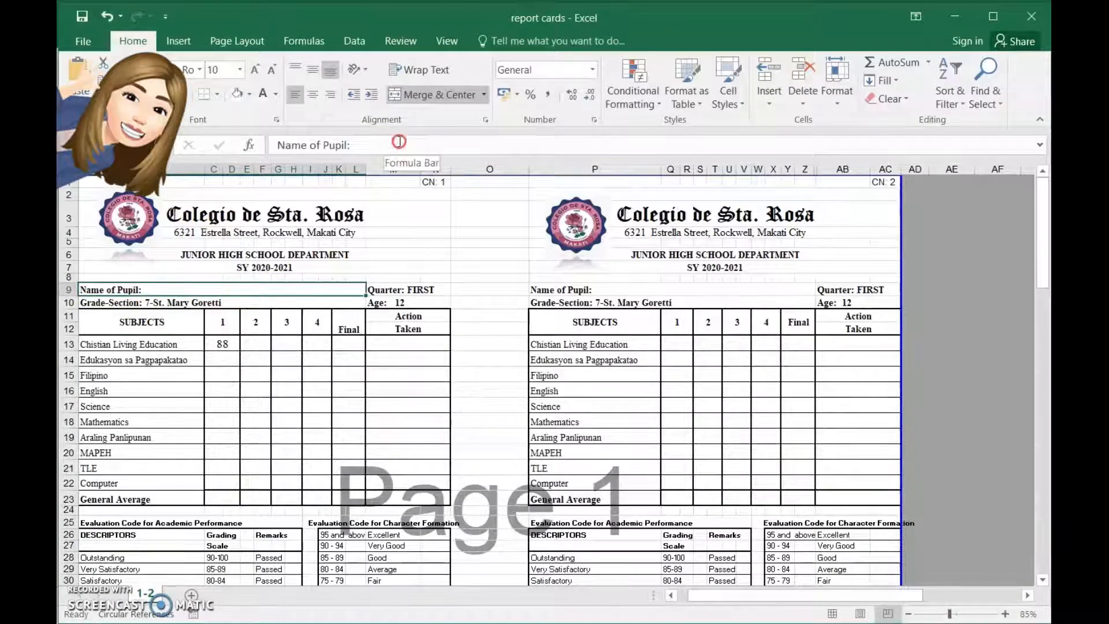
click(358, 149)
right_click(358, 148)
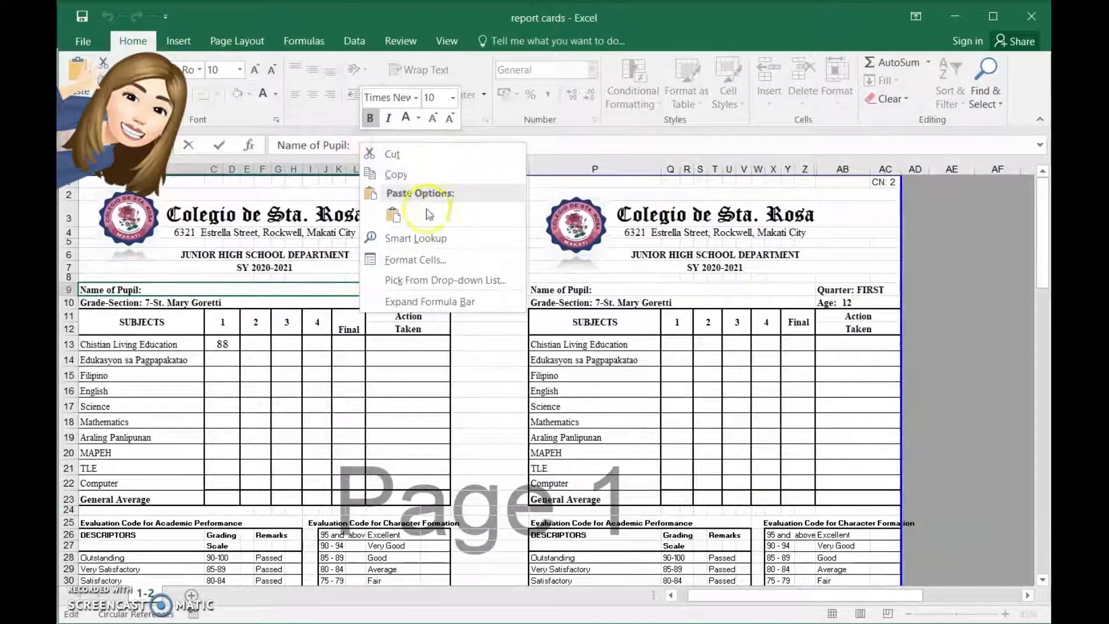
click(393, 215)
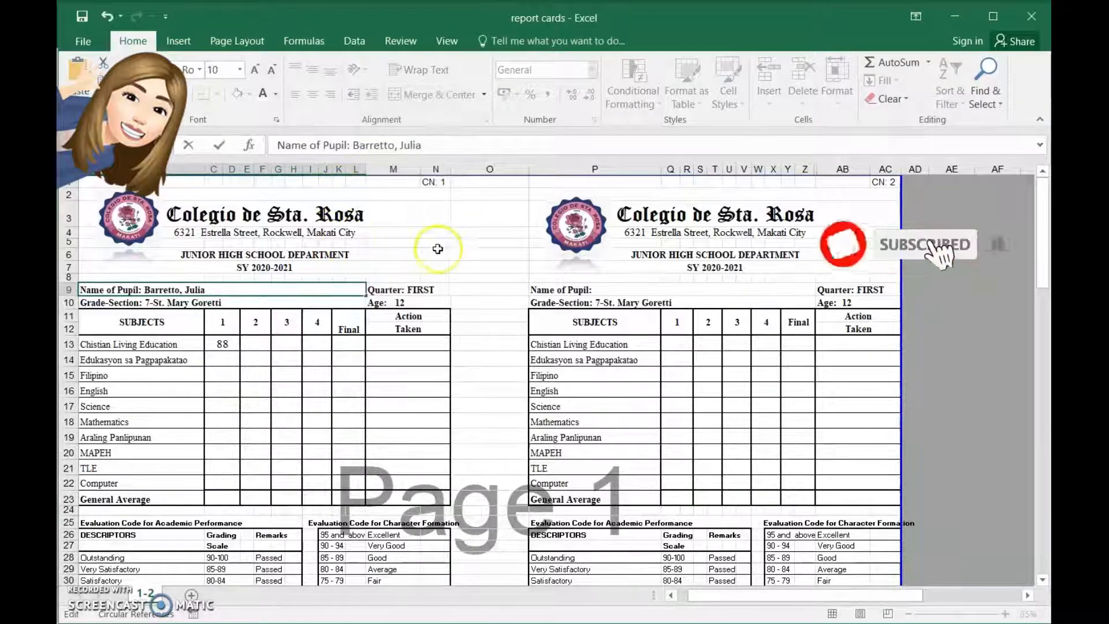
key(Return)
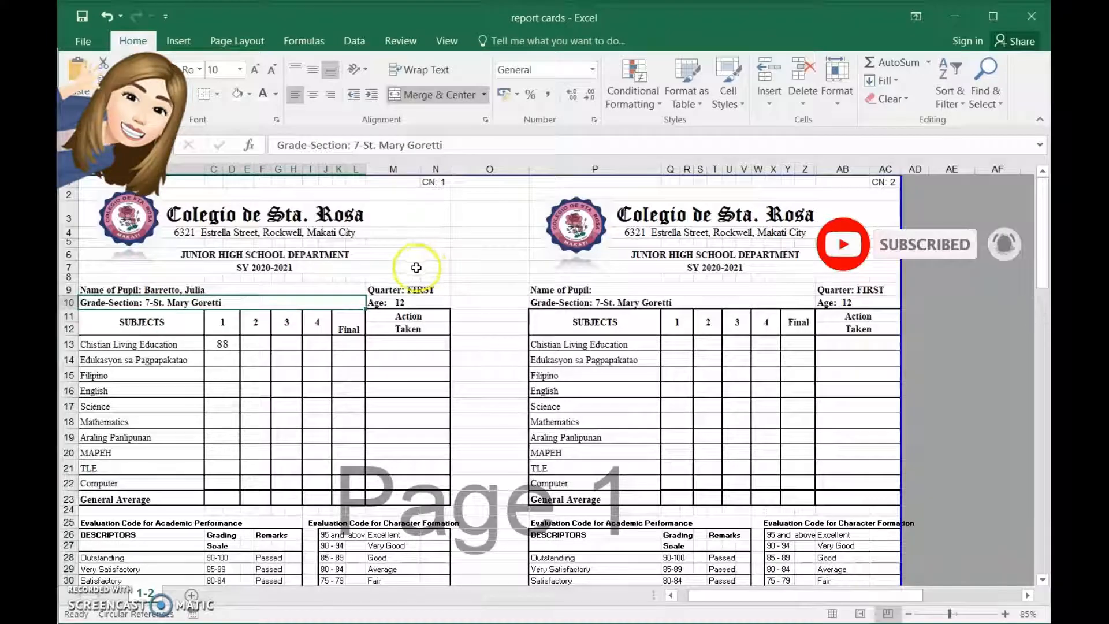
- Compare the link formula of the first card's Chistian Living Education grade with its source, cell I15 in the summary sheets workbook
click(224, 348)
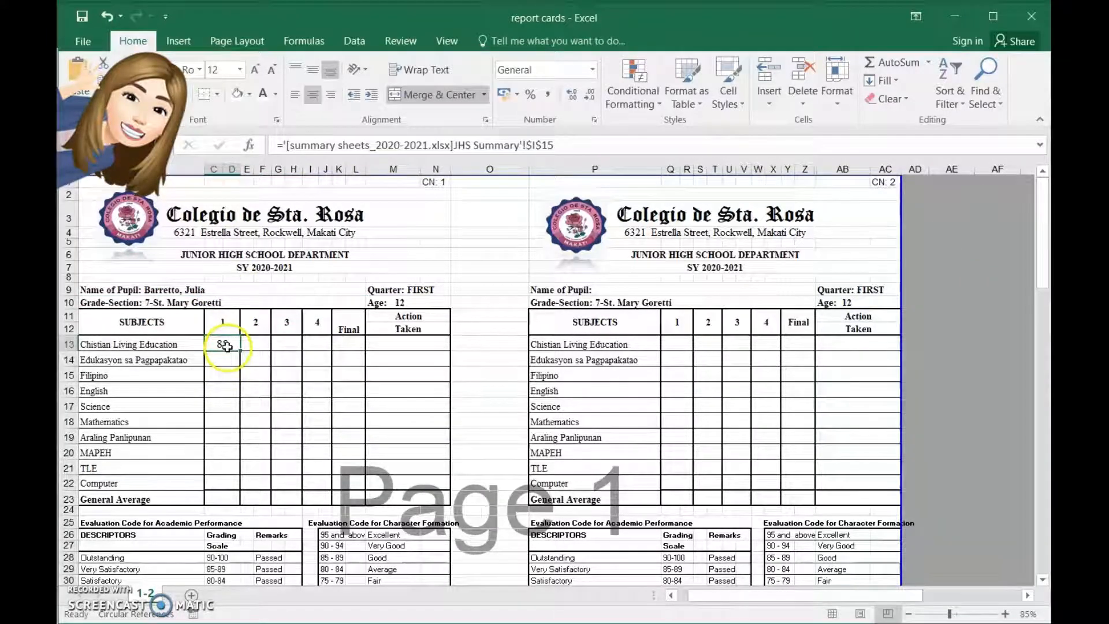
click(560, 144)
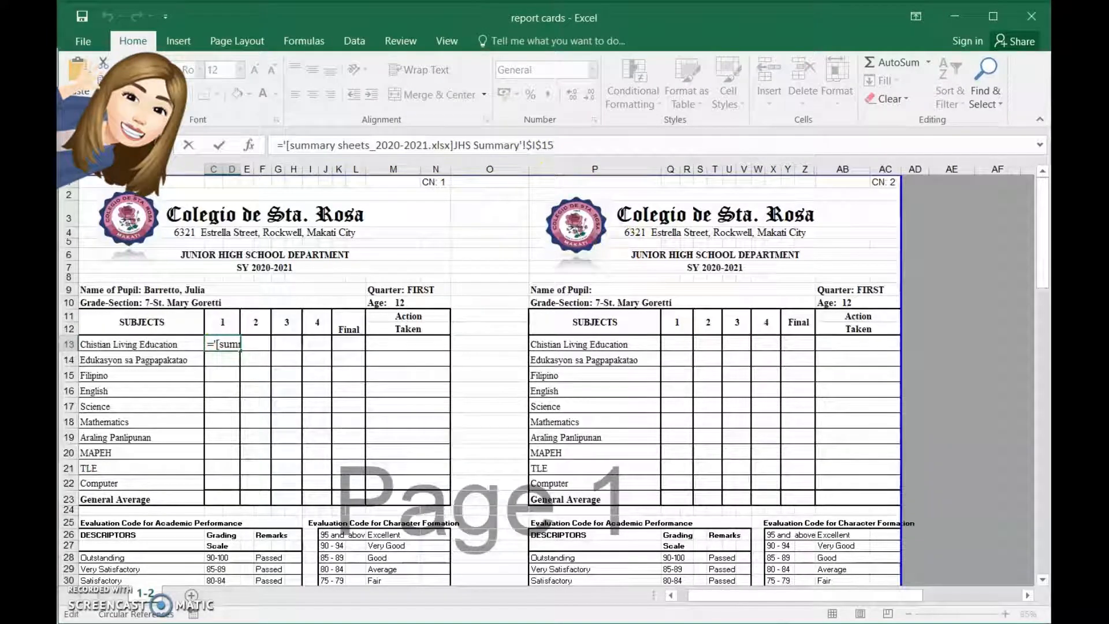
click(613, 623)
click(541, 621)
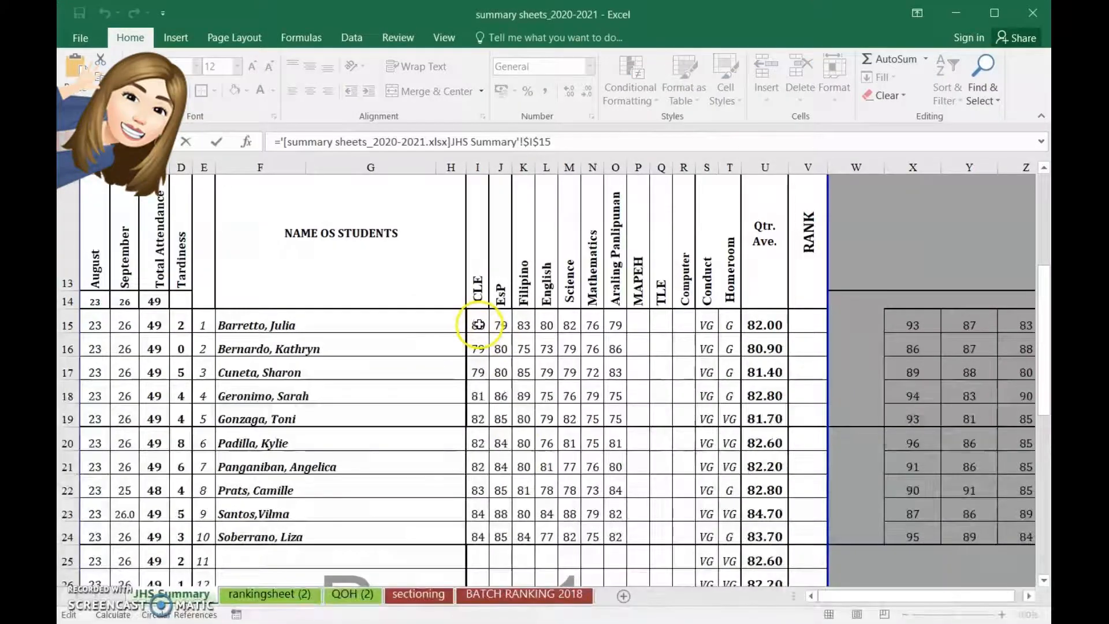
key(Return)
click(612, 623)
click(567, 613)
click(478, 325)
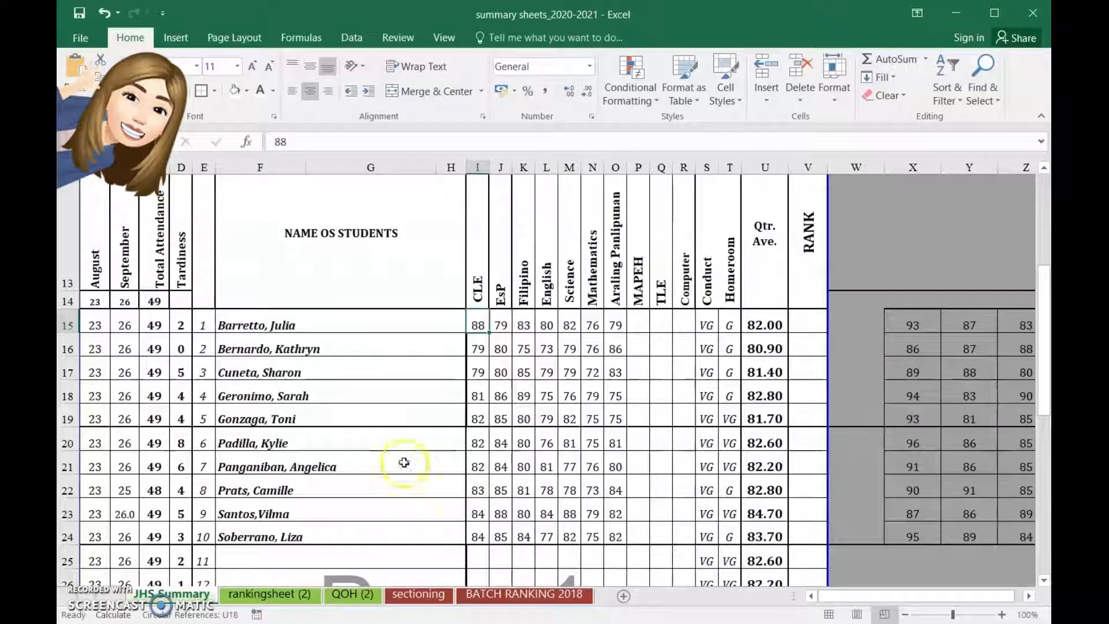
- Copy the first student's EsP grade from J15 and paste it as a link into the first report card's quarter 1 Edukasyon sa Pagpapakatao cell
click(501, 323)
right_click(501, 323)
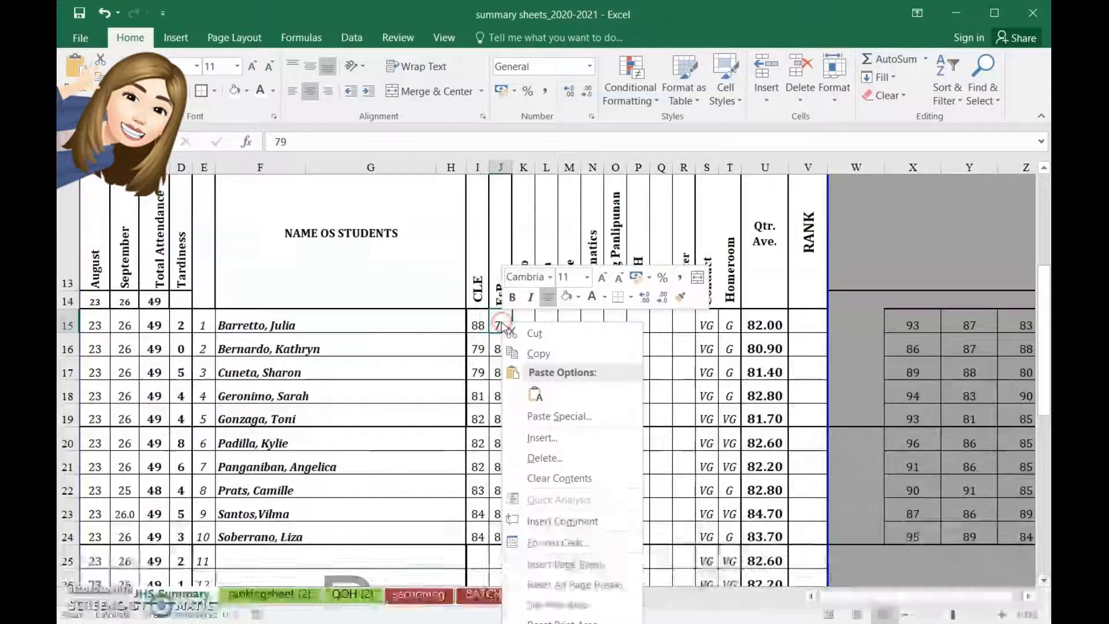
click(540, 353)
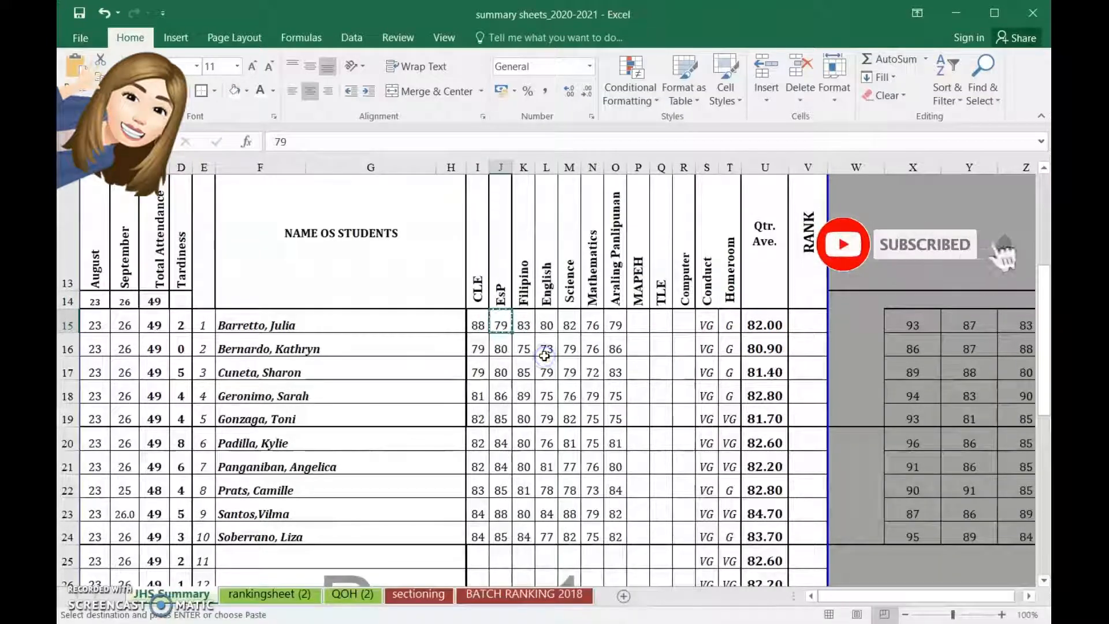
click(612, 623)
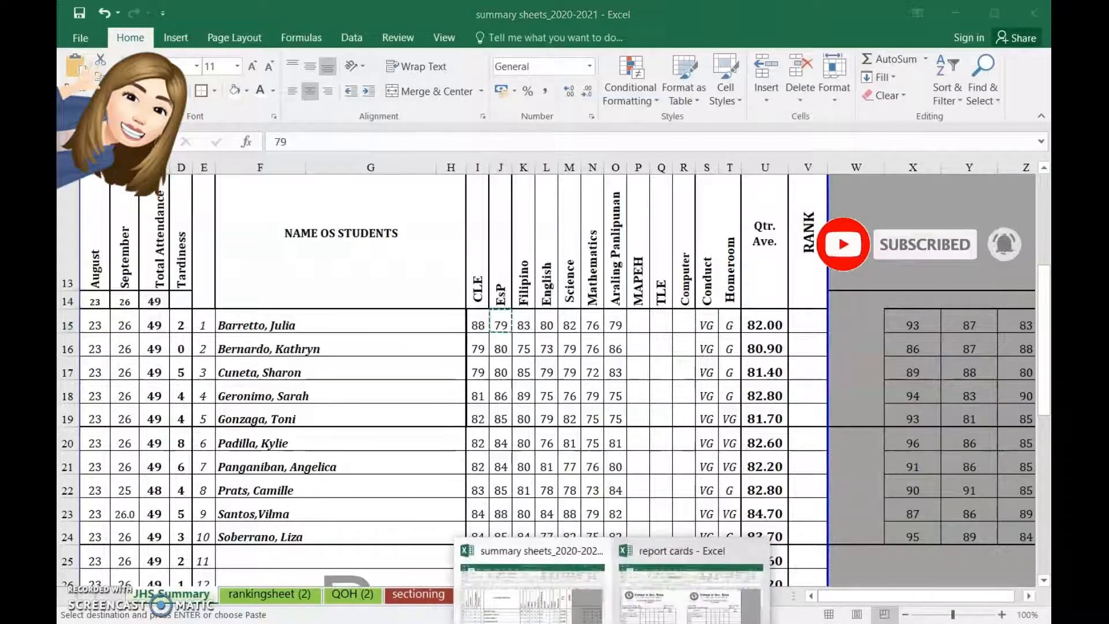
click(690, 587)
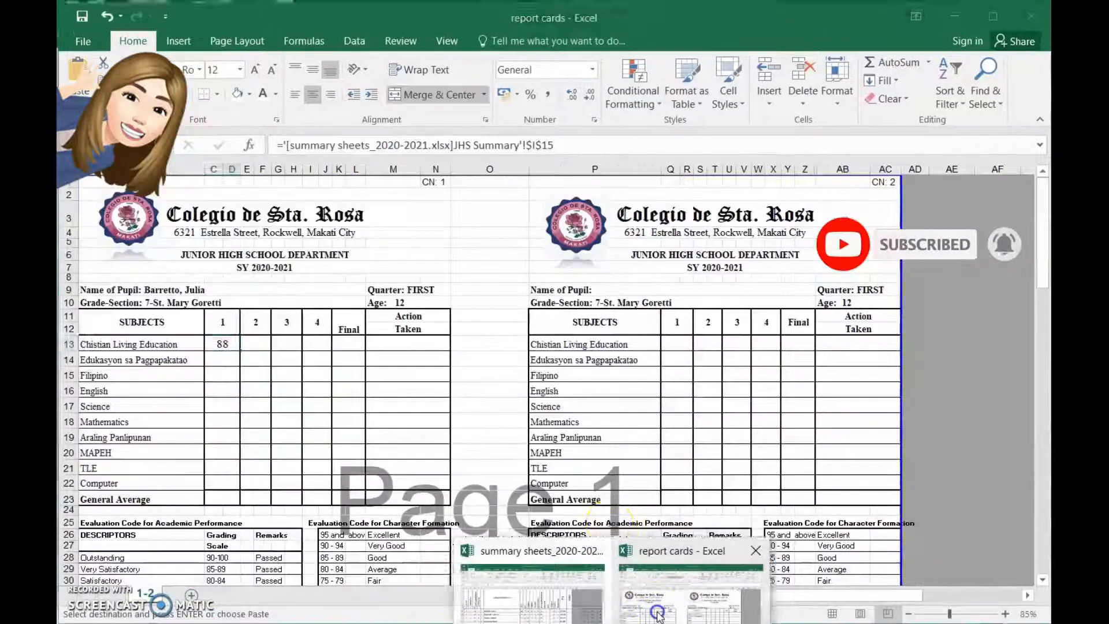
right_click(219, 361)
click(375, 101)
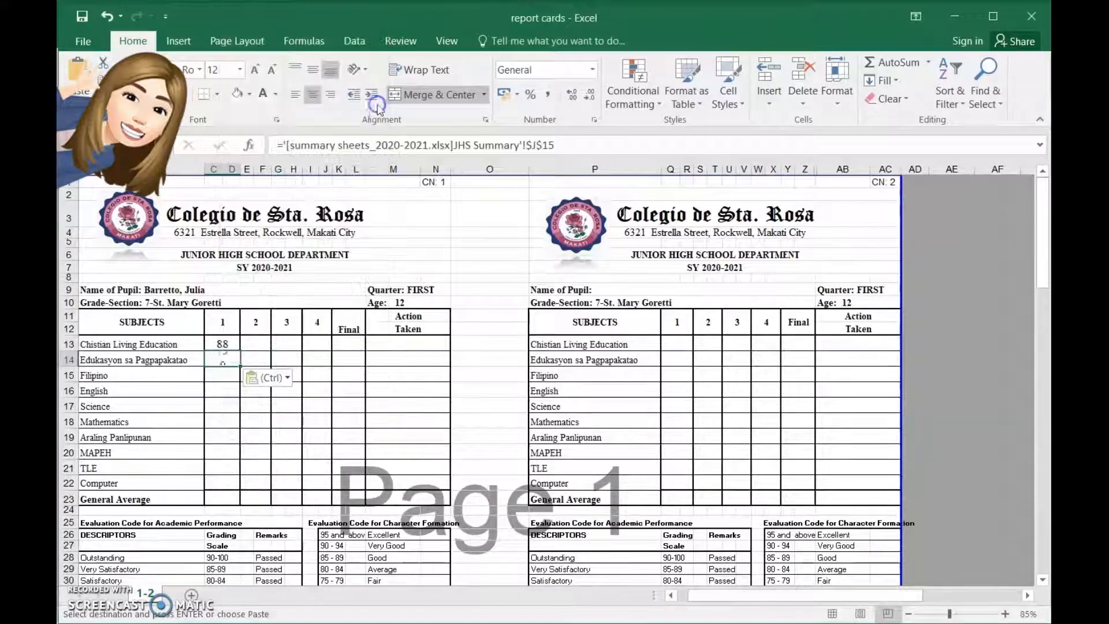
- Copy the first student's Filipino grade from K15 in summary sheets and paste it as a link into the first card's quarter 1 Filipino cell
click(220, 378)
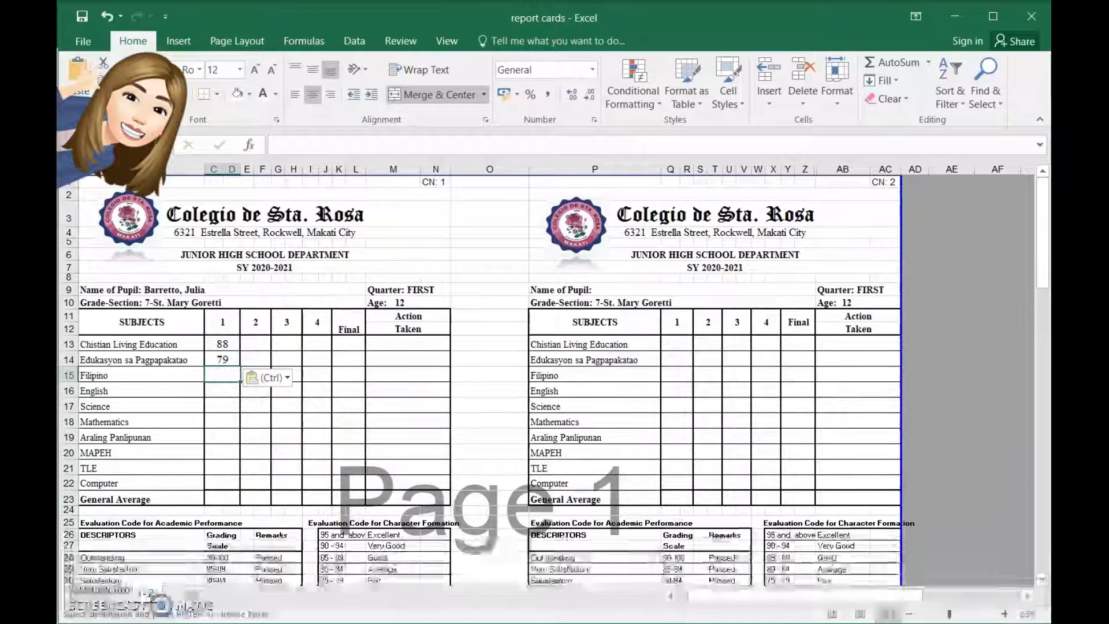
mouse_move(547, 618)
click(538, 584)
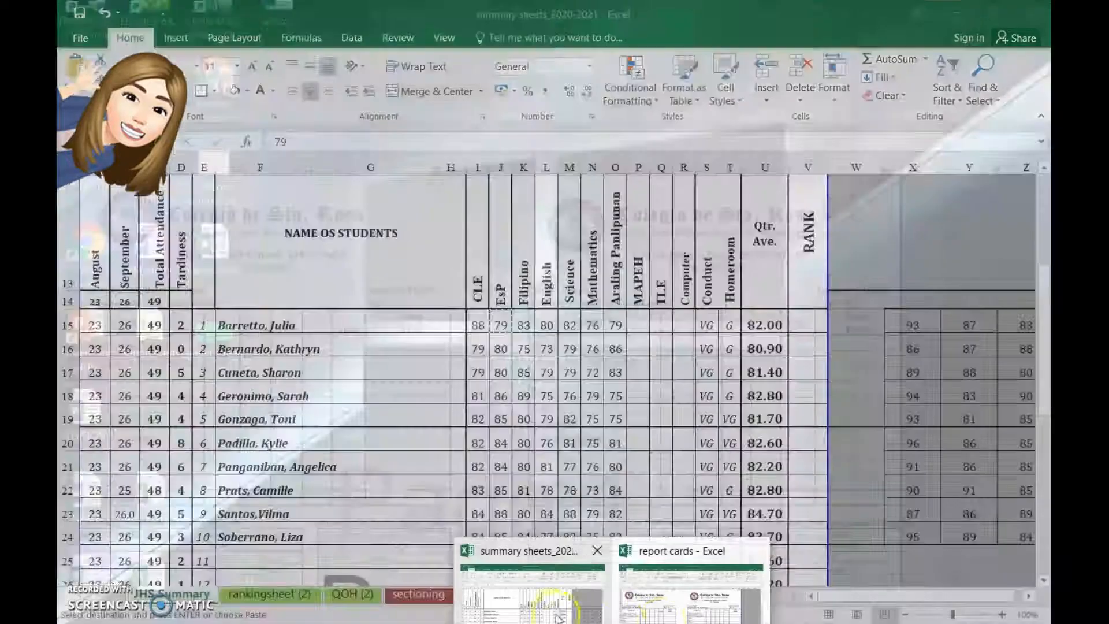
right_click(524, 325)
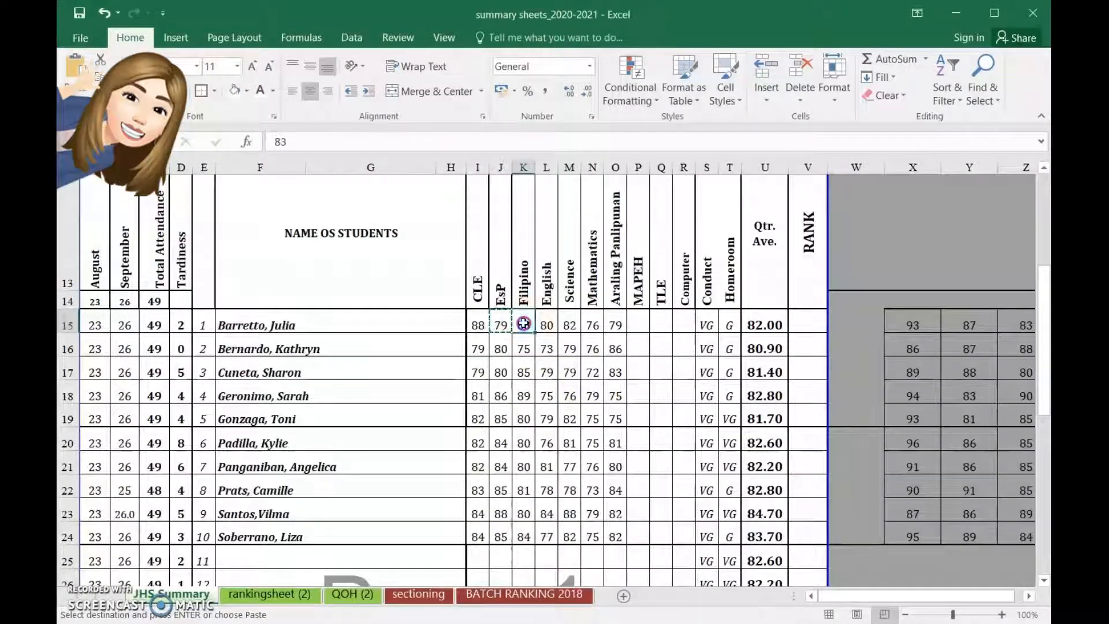
click(579, 355)
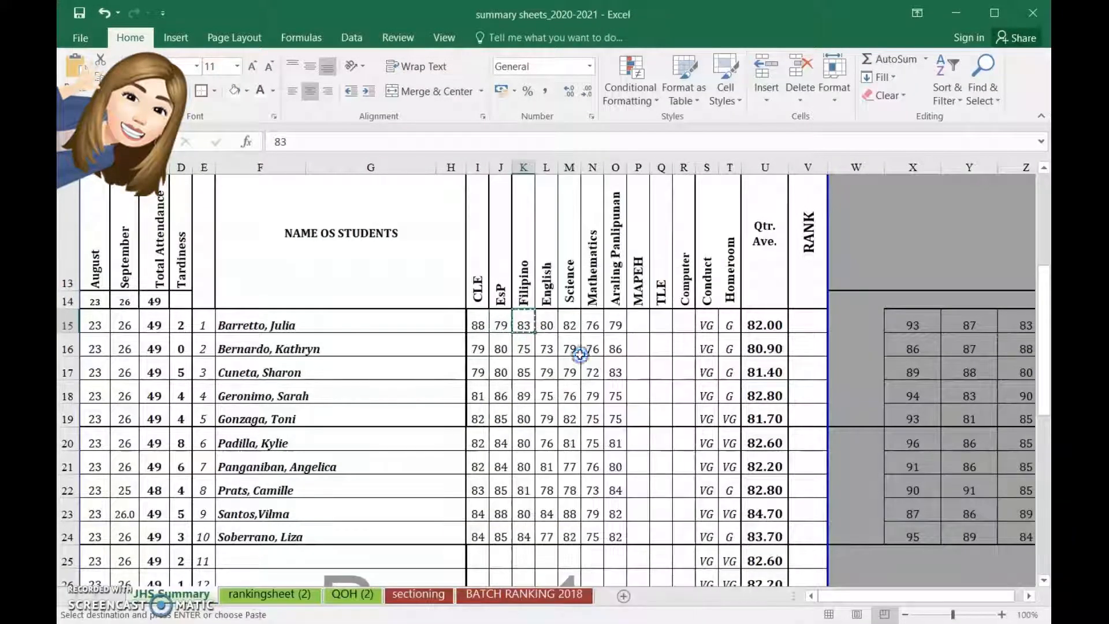
click(613, 623)
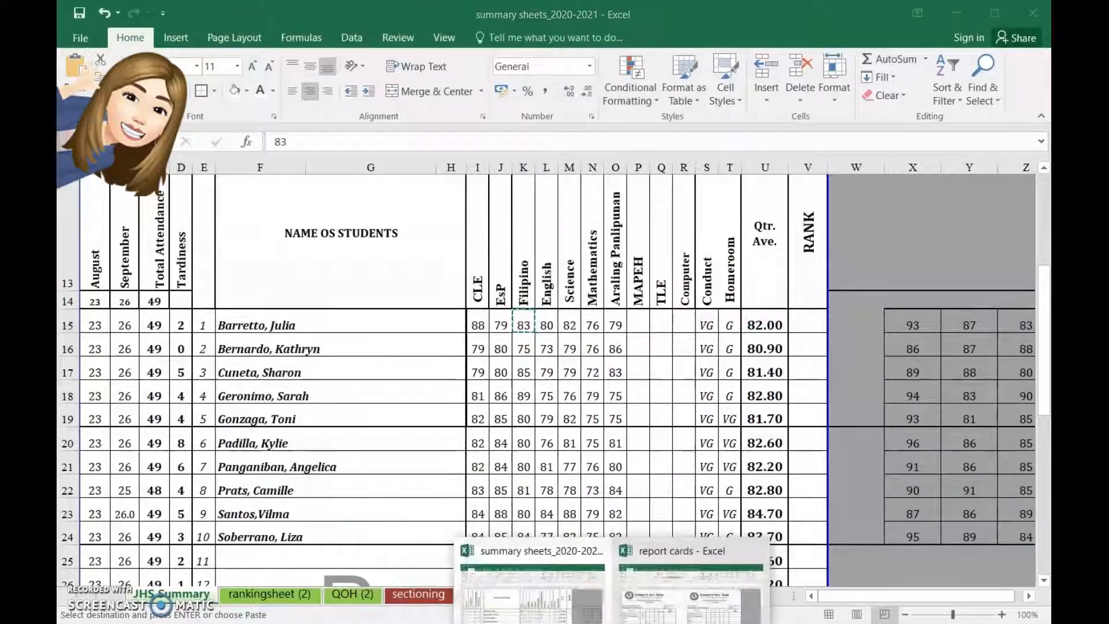
click(518, 610)
click(612, 623)
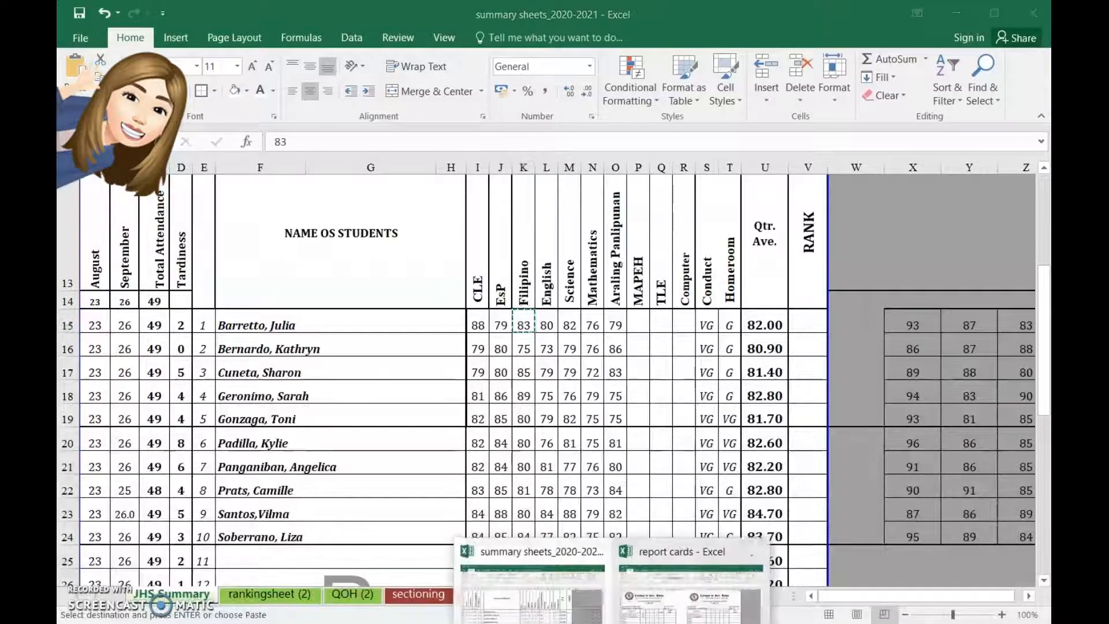
click(665, 607)
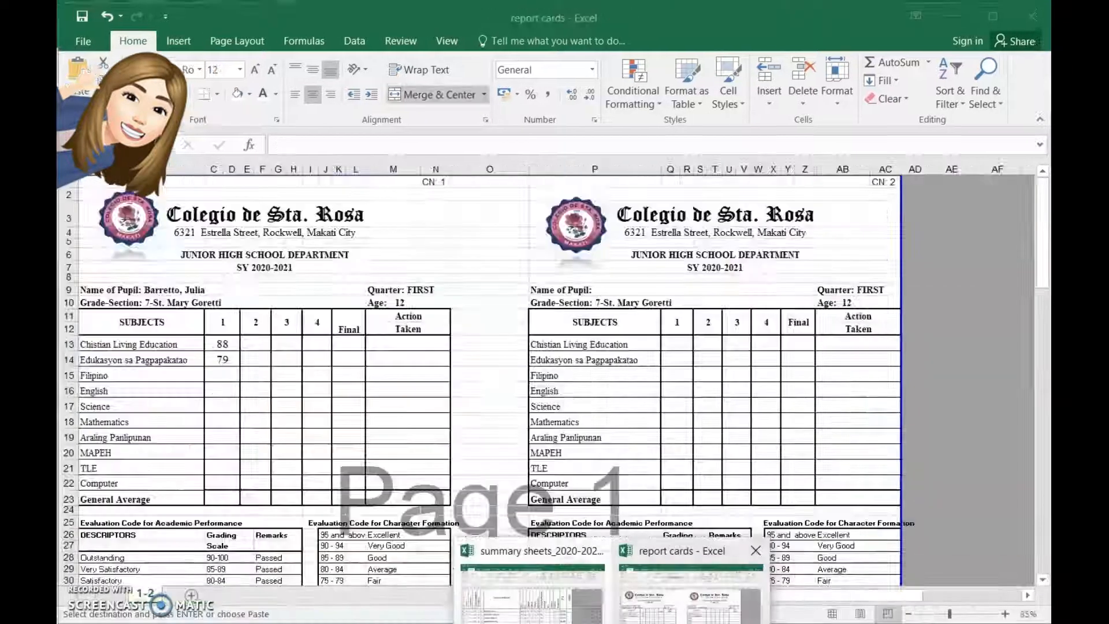
right_click(225, 376)
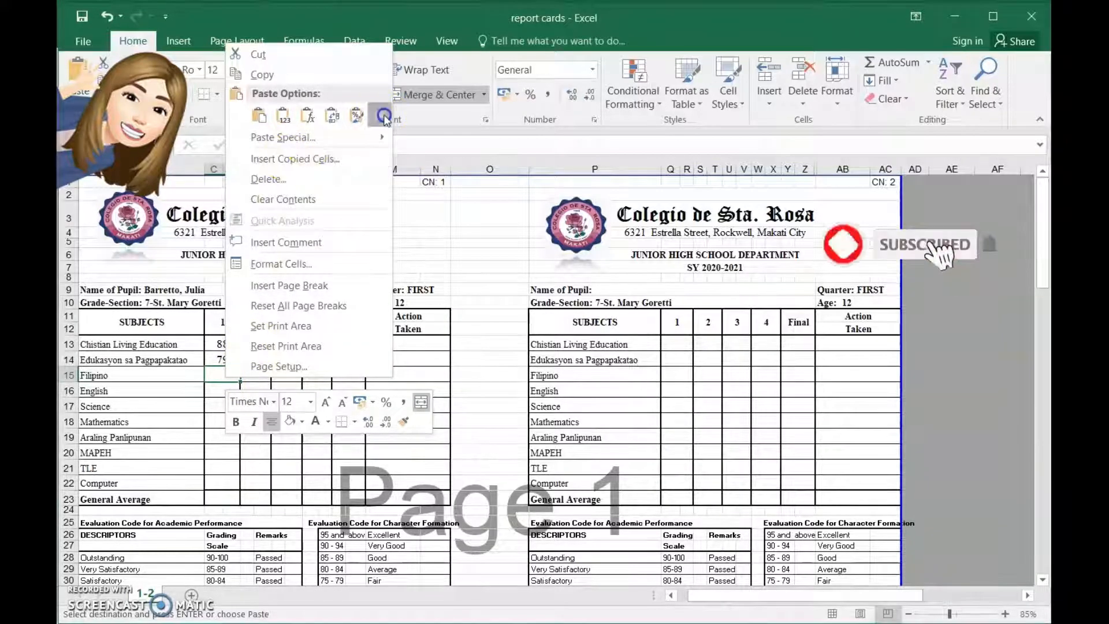
click(380, 116)
- Copy the first student's English grade from L15 in summary sheets and paste it as a link into the first card's quarter 1 English cell
click(223, 389)
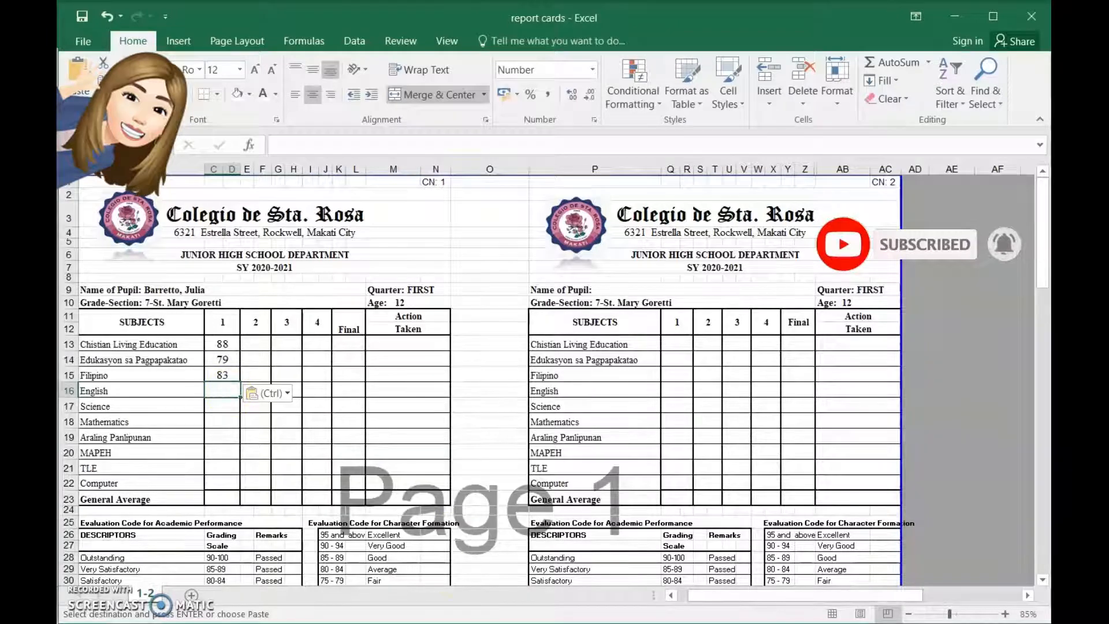
click(612, 623)
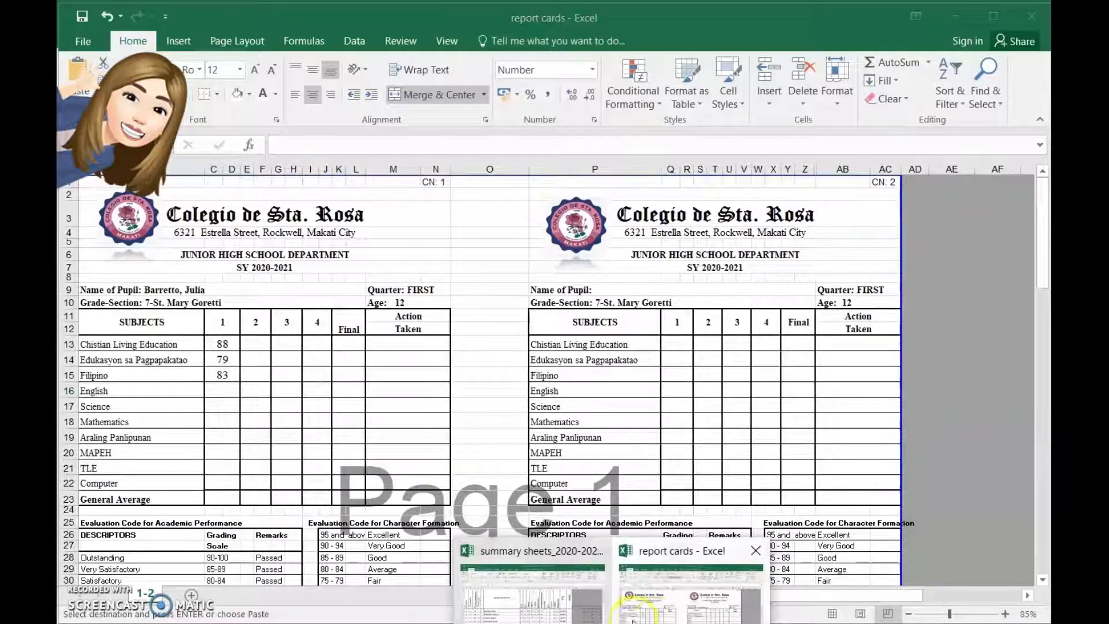
click(569, 604)
click(549, 328)
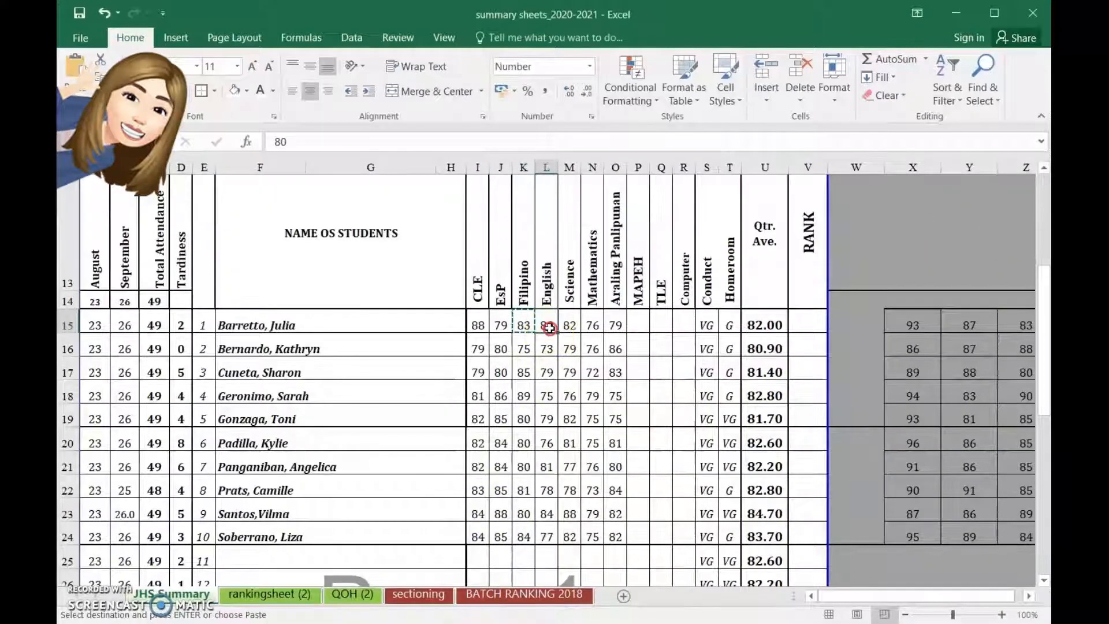
right_click(548, 328)
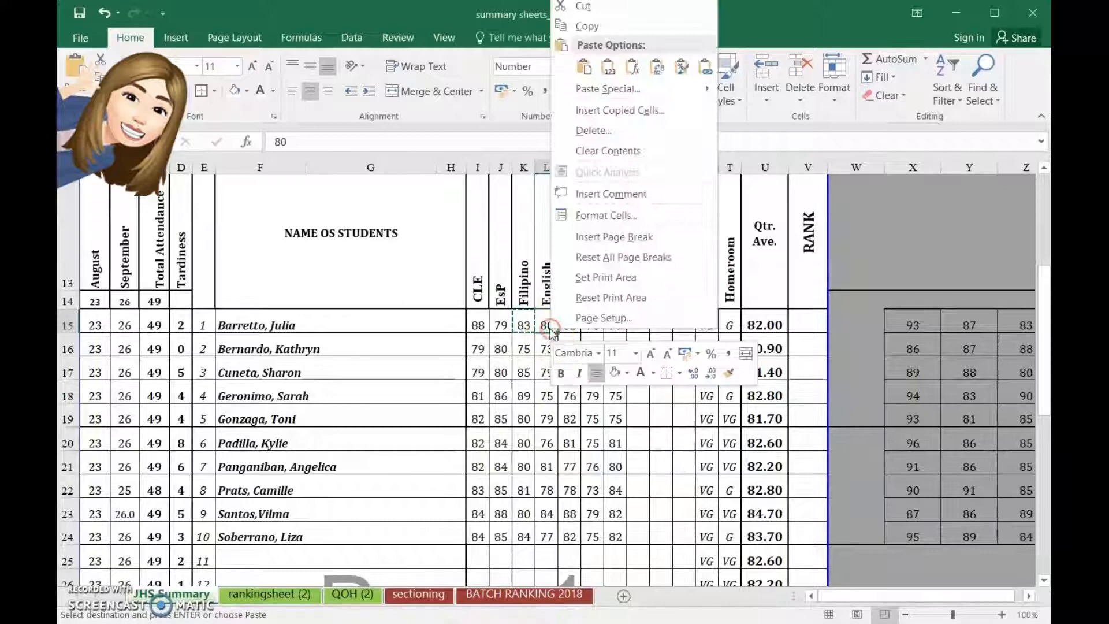
click(586, 29)
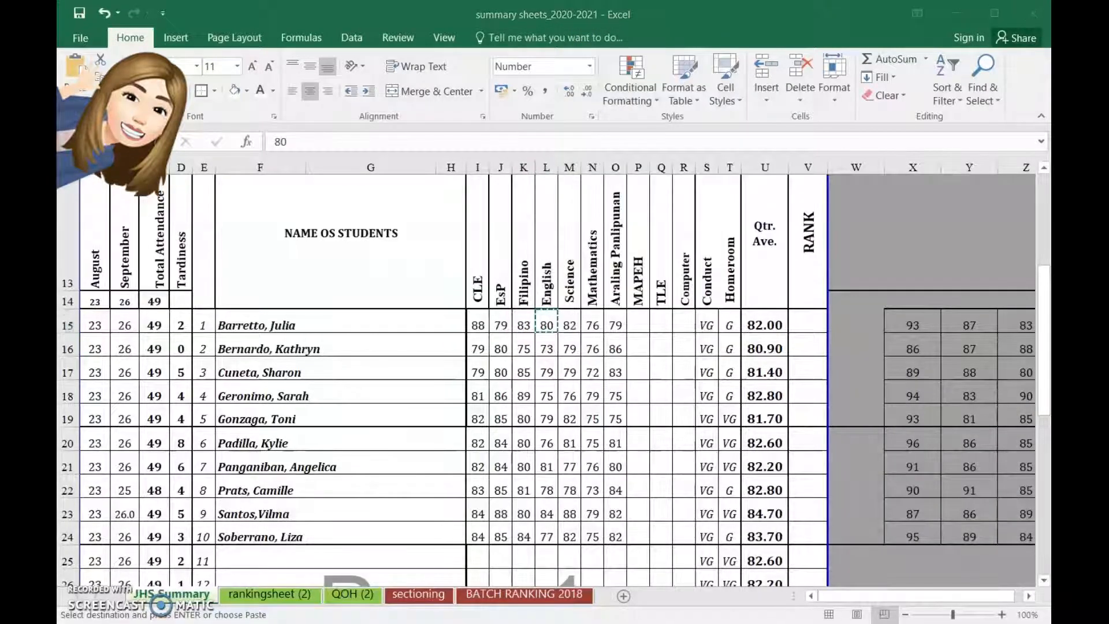
click(687, 606)
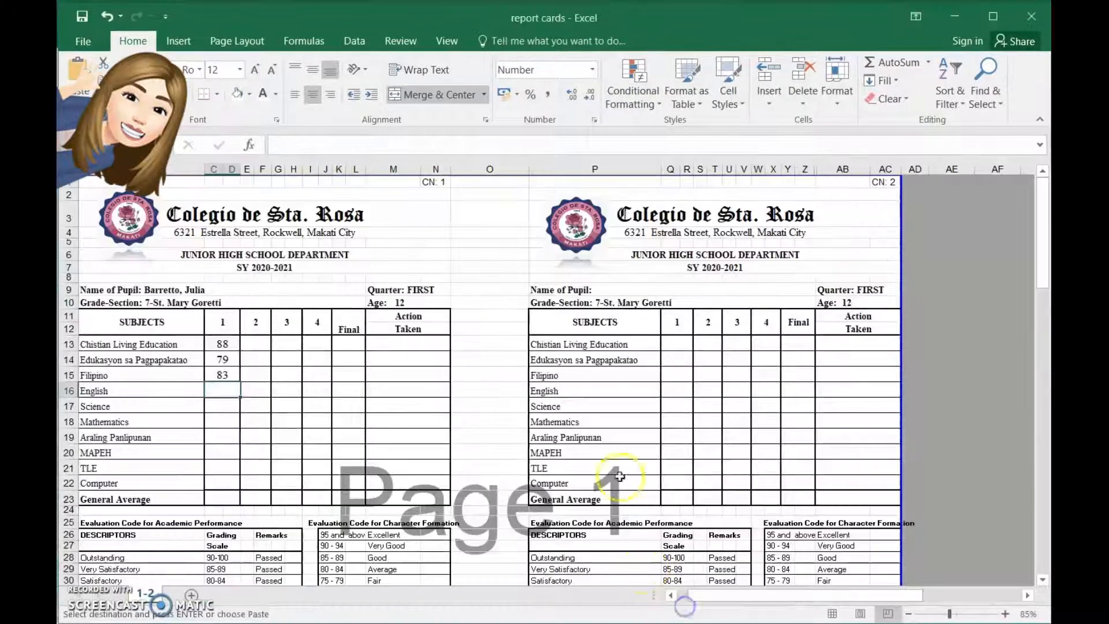
right_click(222, 389)
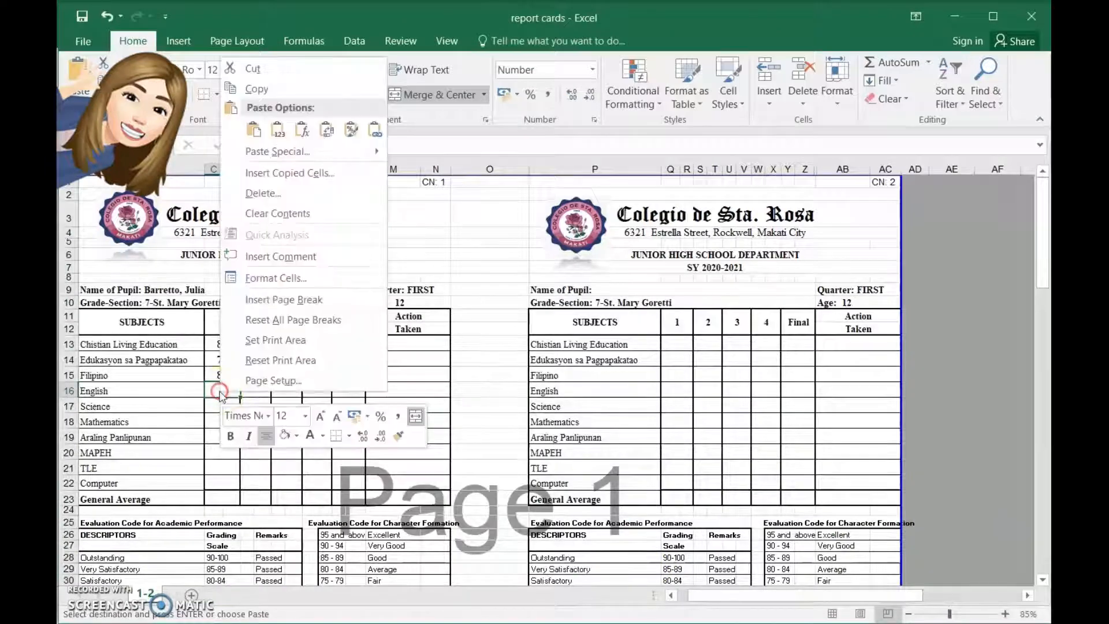
click(376, 129)
- Copy the first student's Science grade from M15 in summary sheets and paste it as a link into the first card's quarter 1 Science cell
click(228, 412)
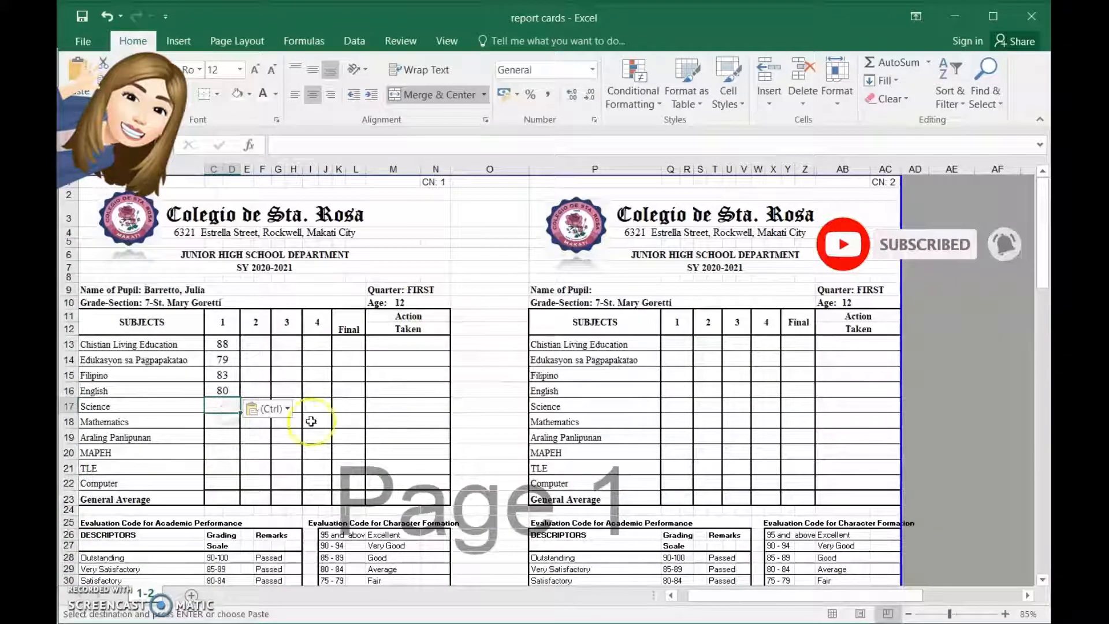
click(612, 623)
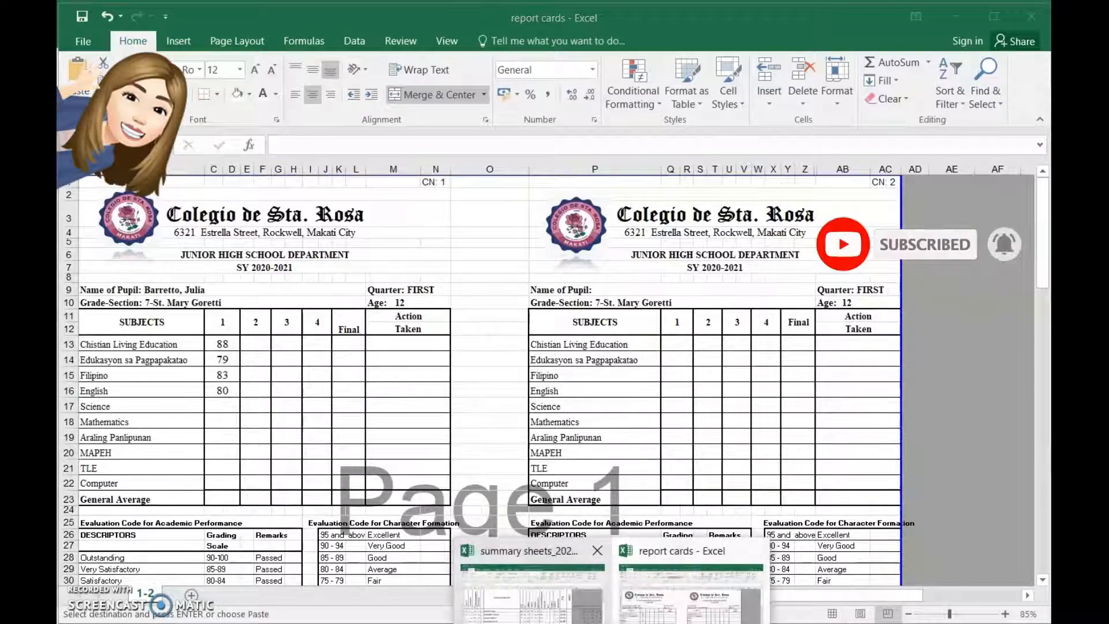
click(533, 583)
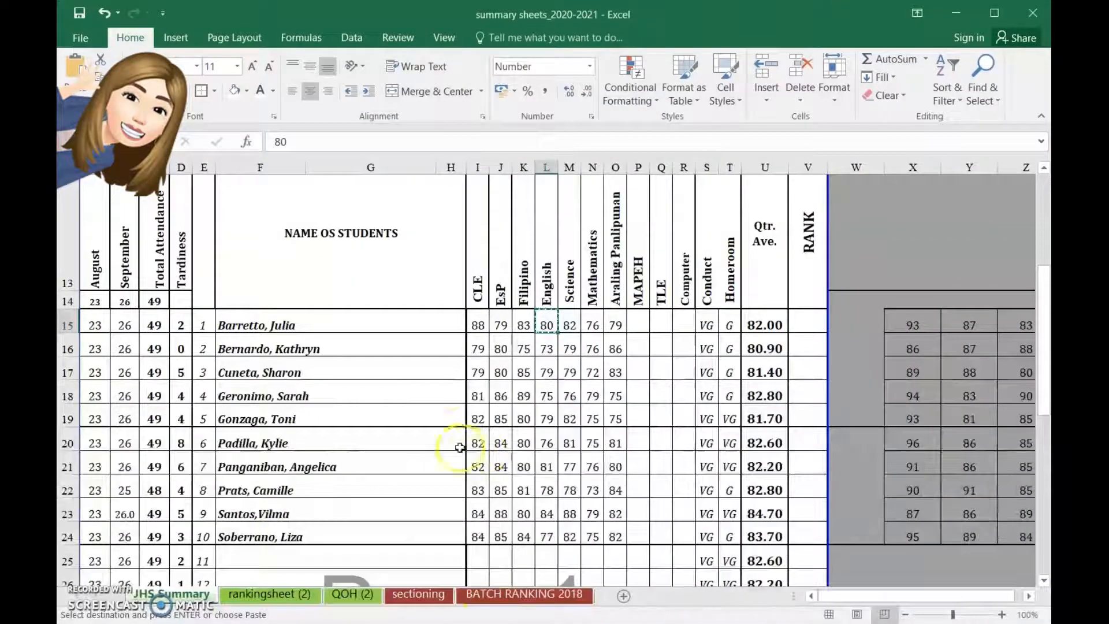
right_click(570, 324)
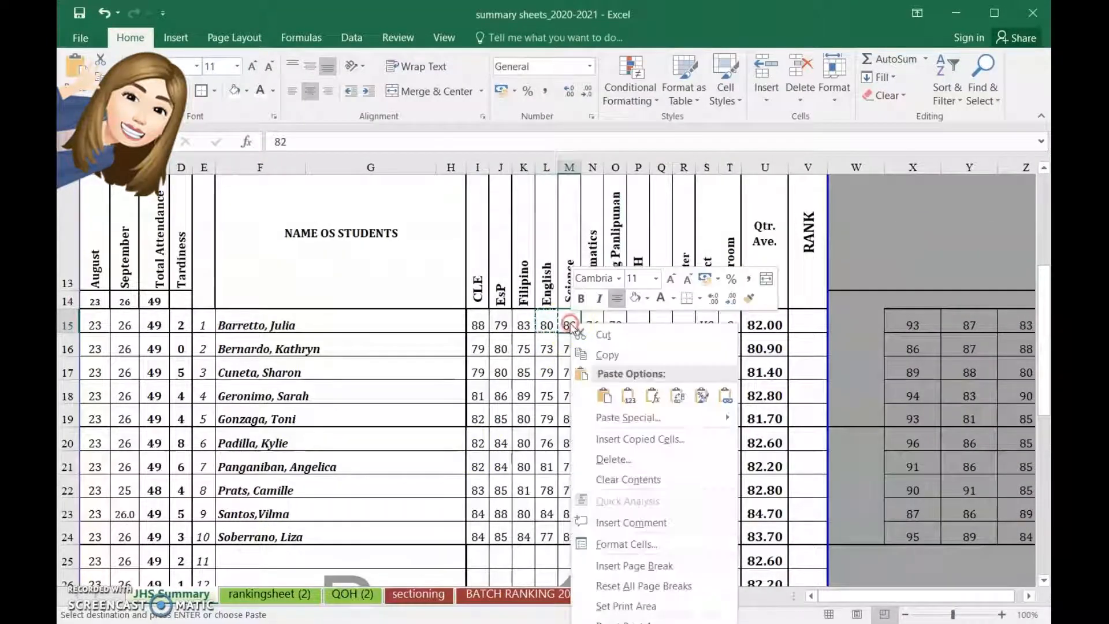
click(607, 348)
click(613, 623)
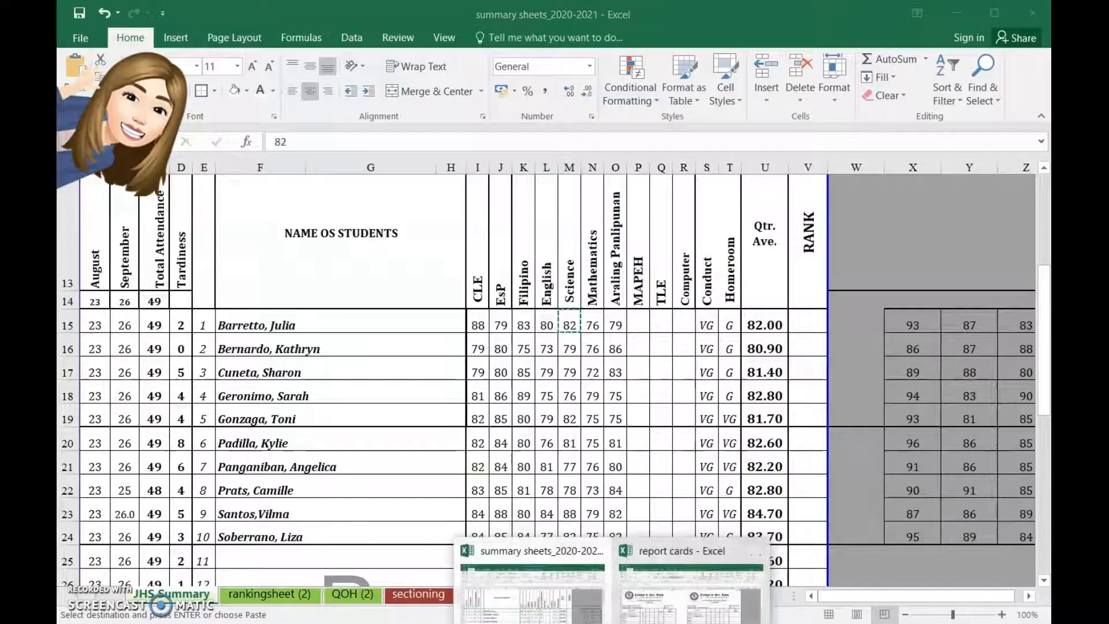
click(653, 618)
click(218, 415)
right_click(221, 408)
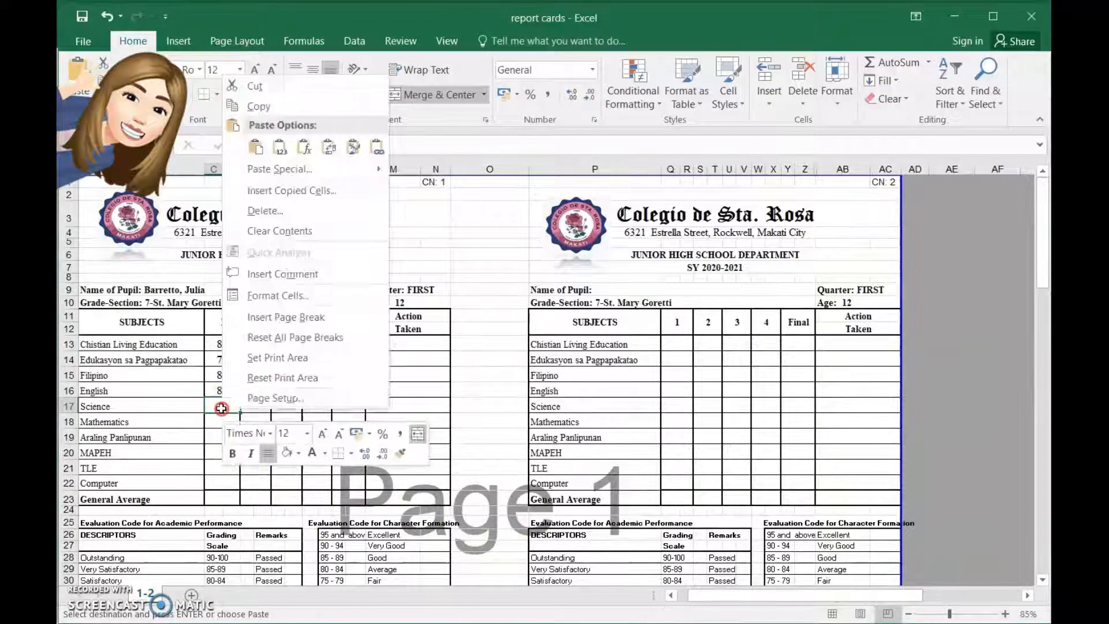
click(377, 147)
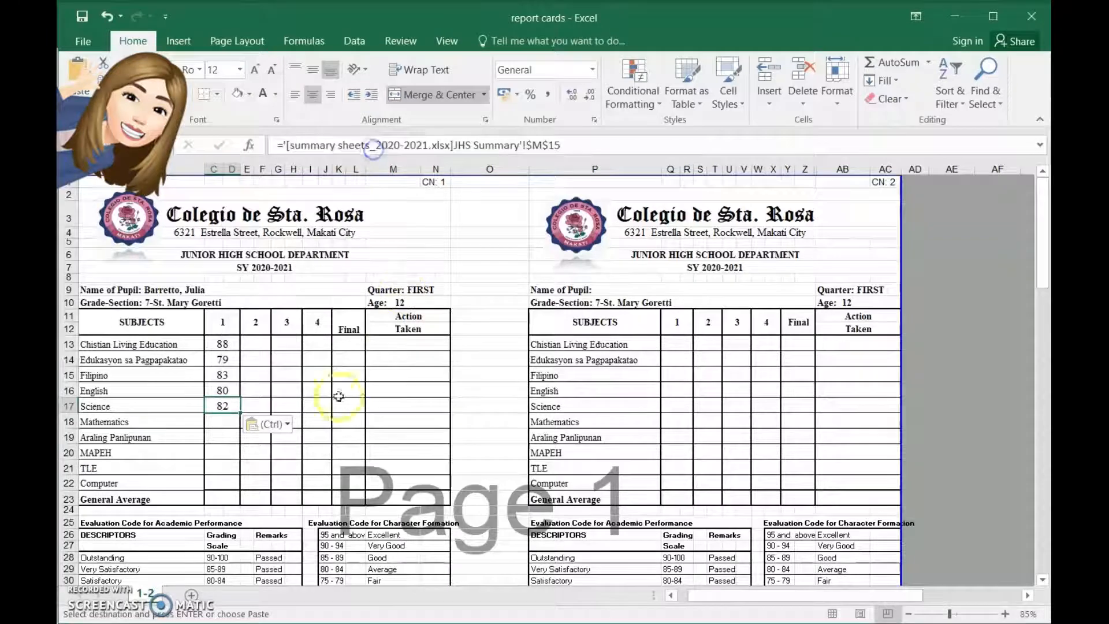
- Copy the first student's Mathematics grade from N15 in summary sheets and paste it as a link into the first card's quarter 1 Mathematics cell
click(215, 428)
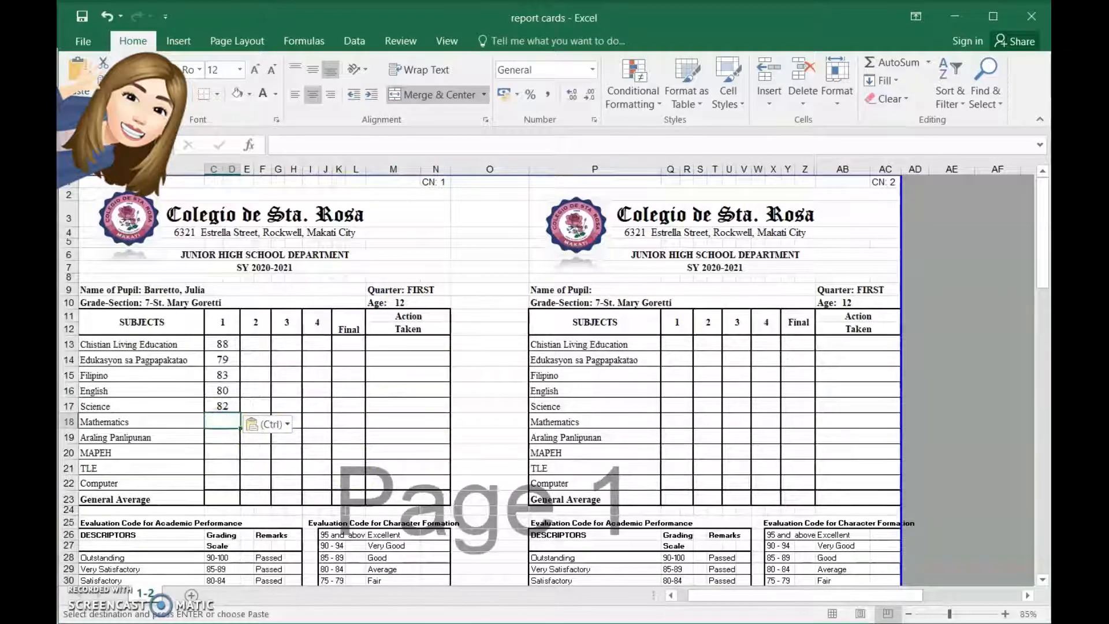
click(612, 623)
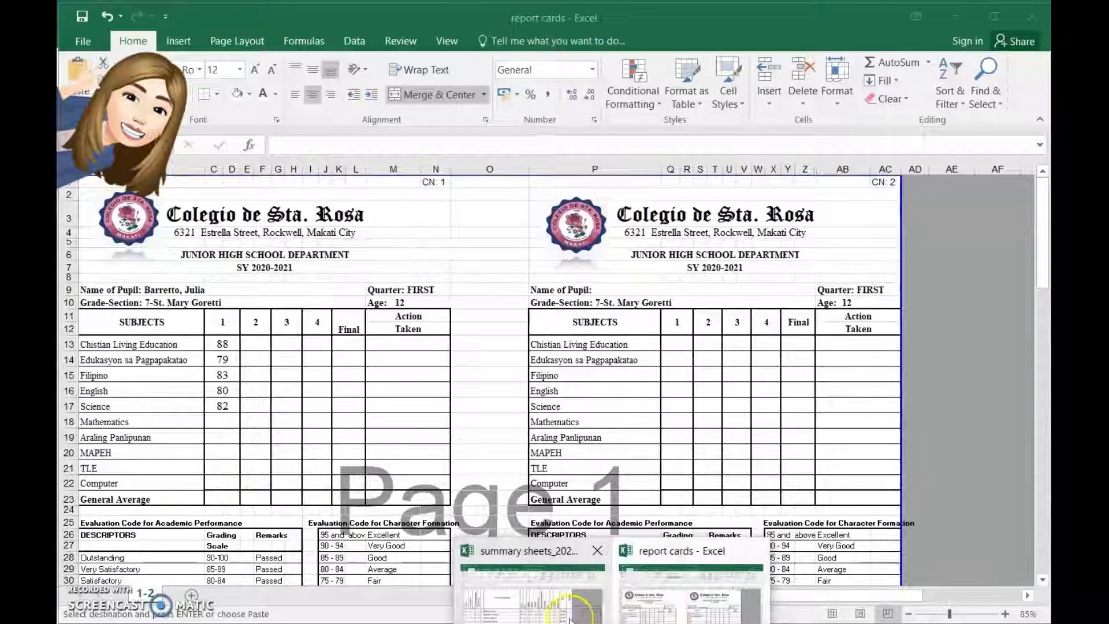
click(589, 616)
right_click(605, 329)
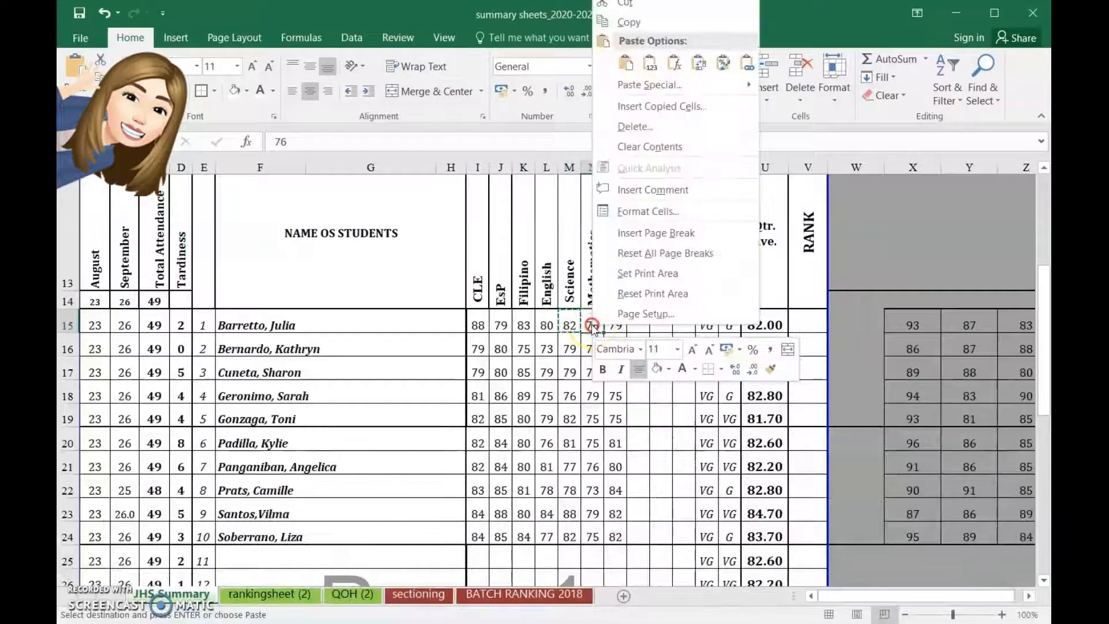
click(627, 26)
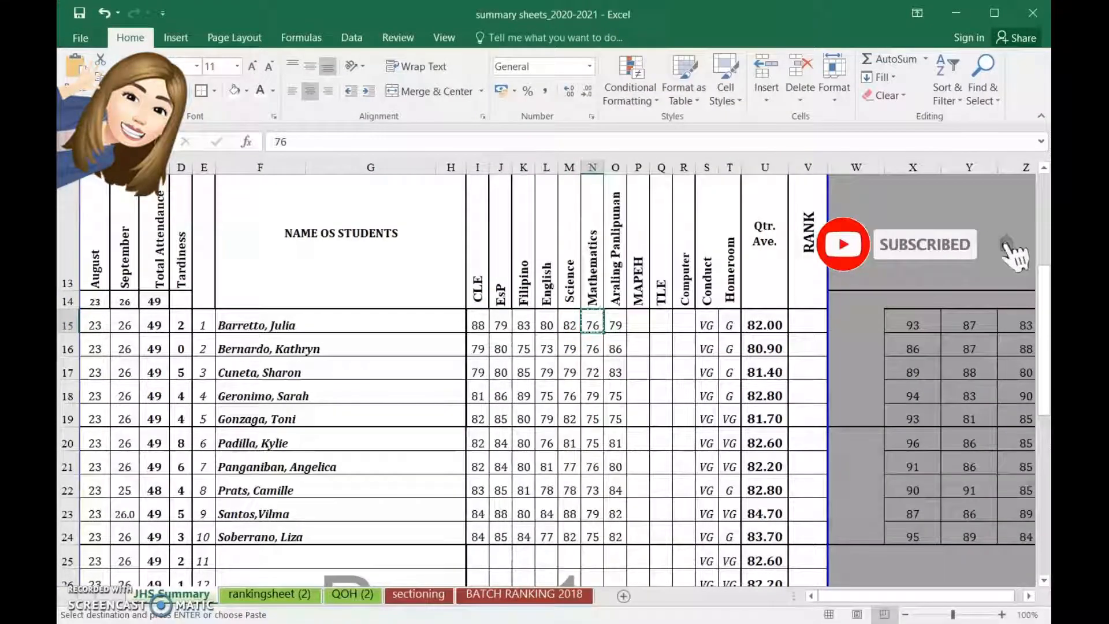
mouse_move(612, 623)
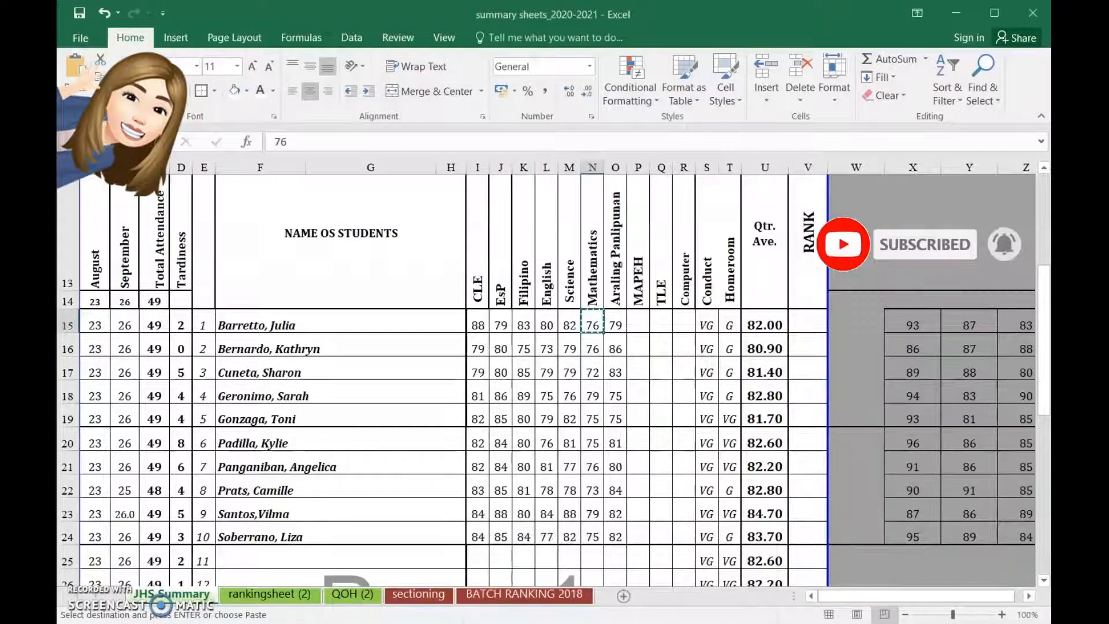
click(183, 323)
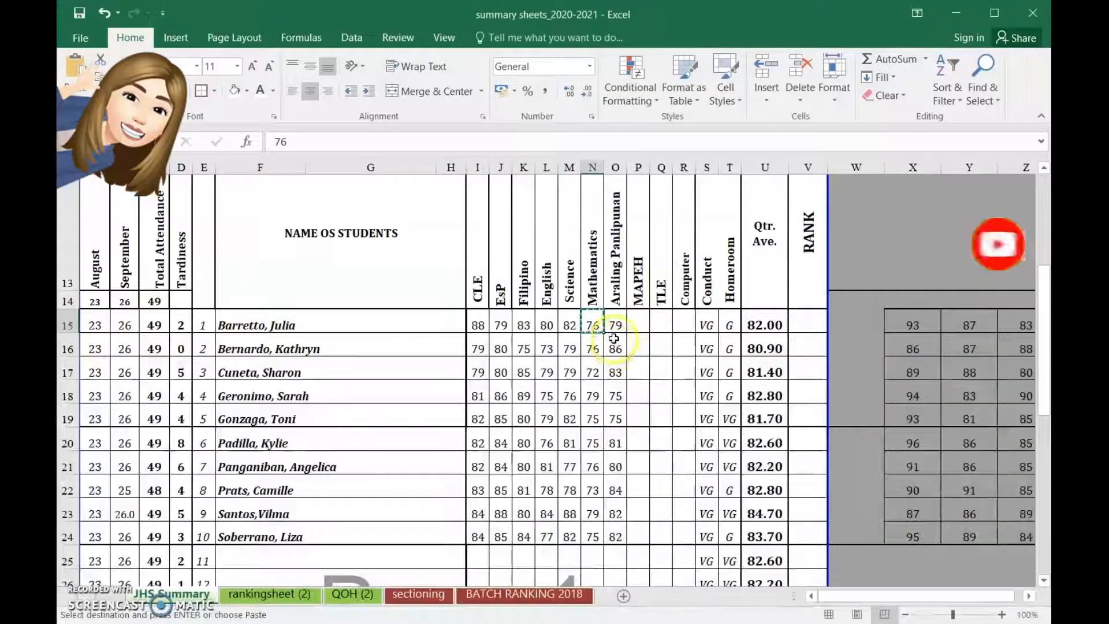
click(657, 619)
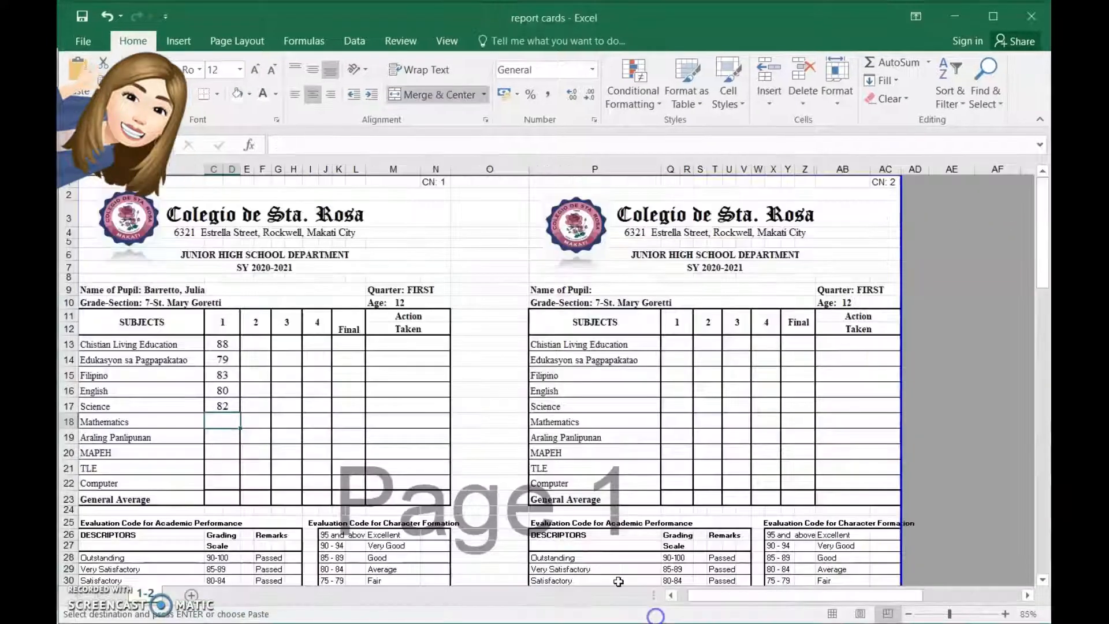
right_click(243, 419)
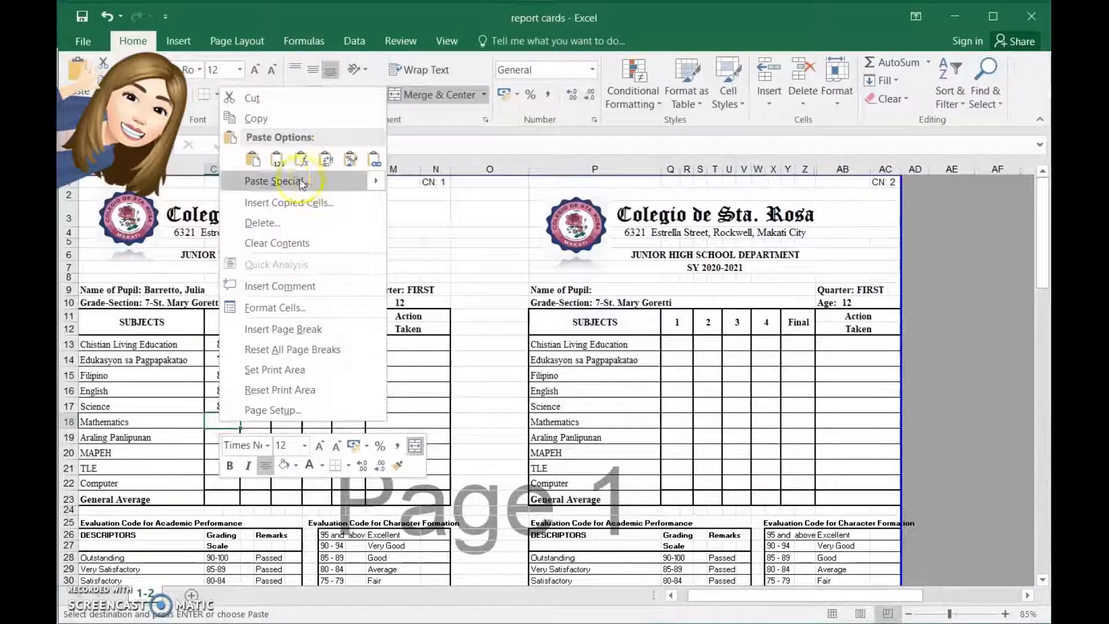
mouse_move(370, 181)
click(374, 159)
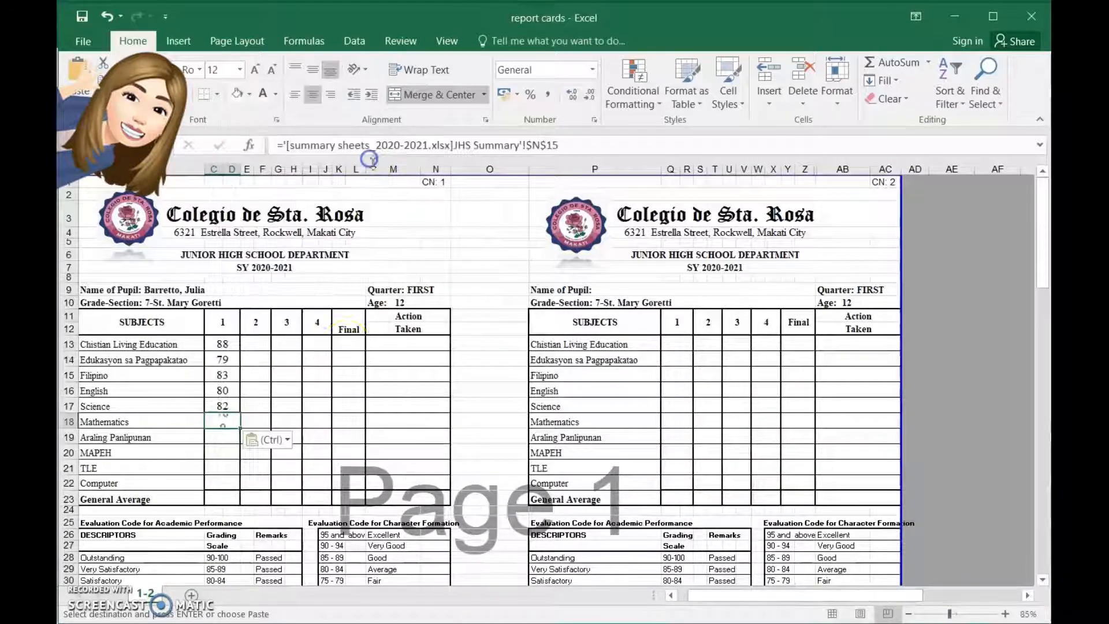
- Copy the first student's Araling Panlipunan grade from O15 in summary sheets and paste it as a link into the first card's matching quarter 1 cell
click(221, 437)
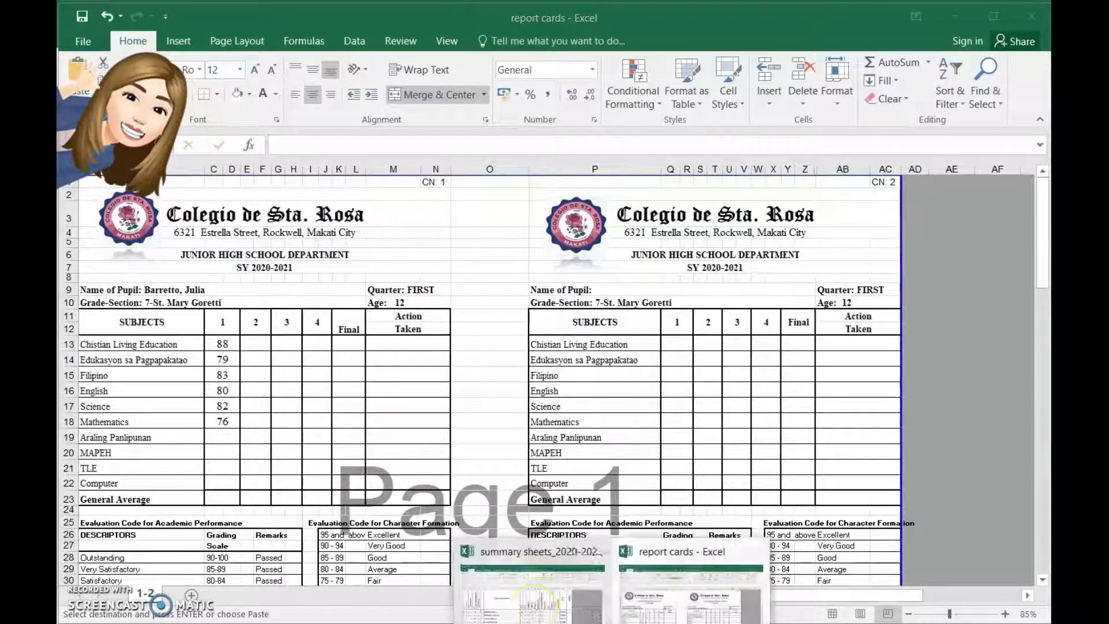
click(535, 549)
right_click(614, 325)
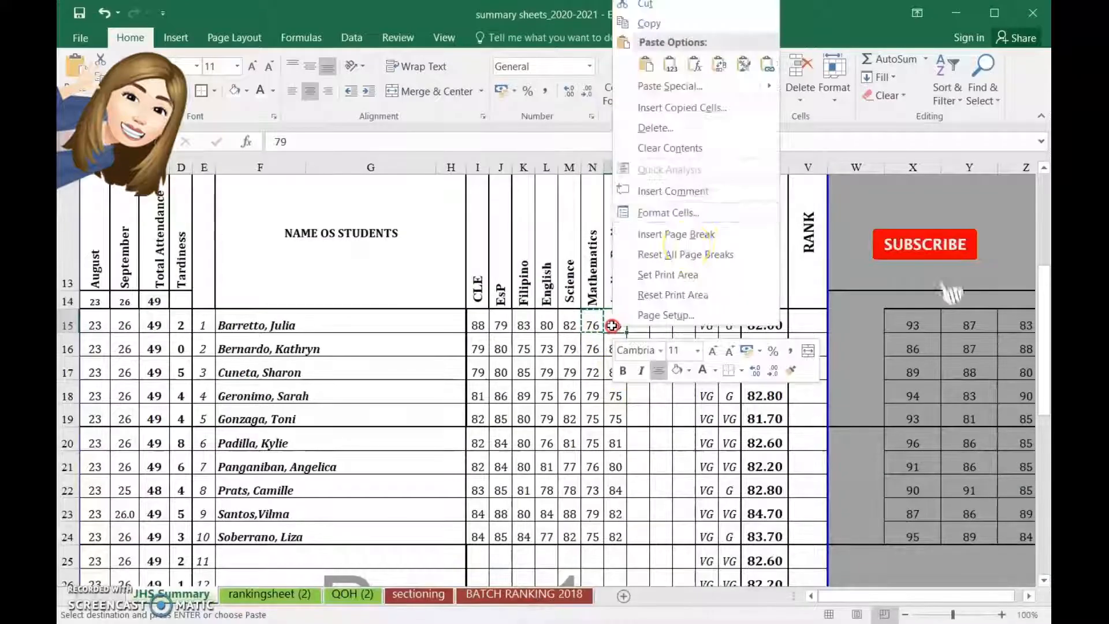
click(663, 25)
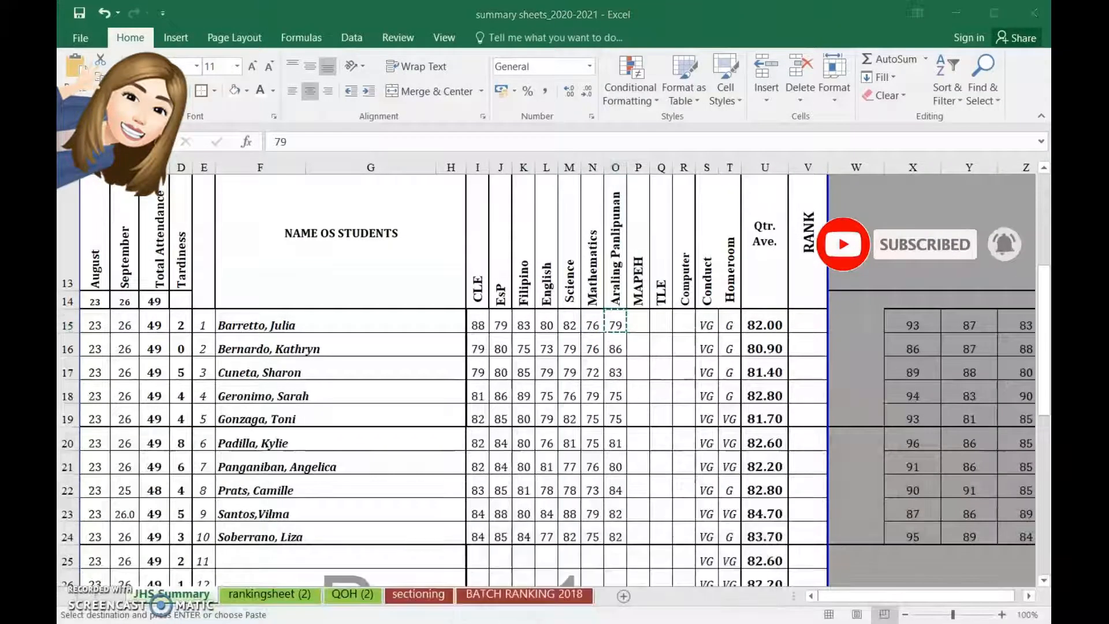
key(alt+Tab)
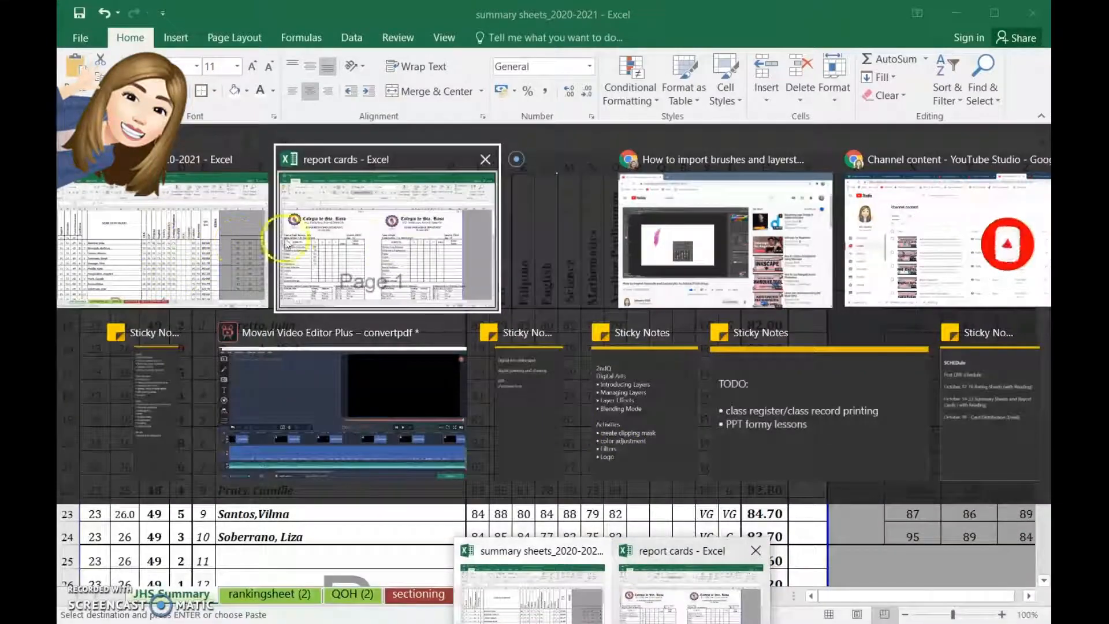
click(333, 269)
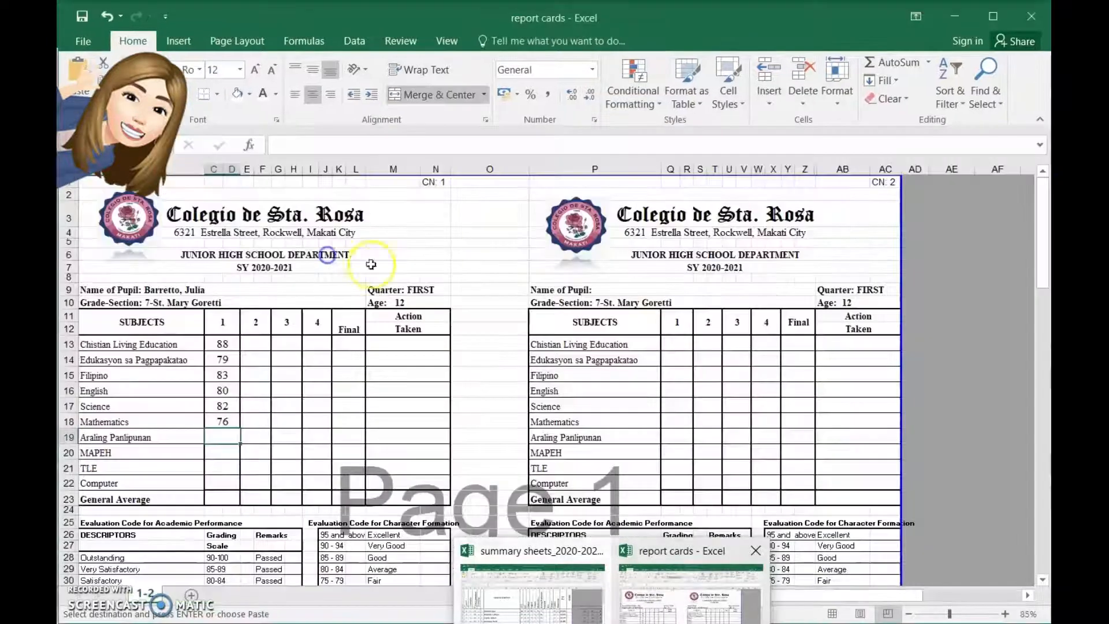
right_click(215, 435)
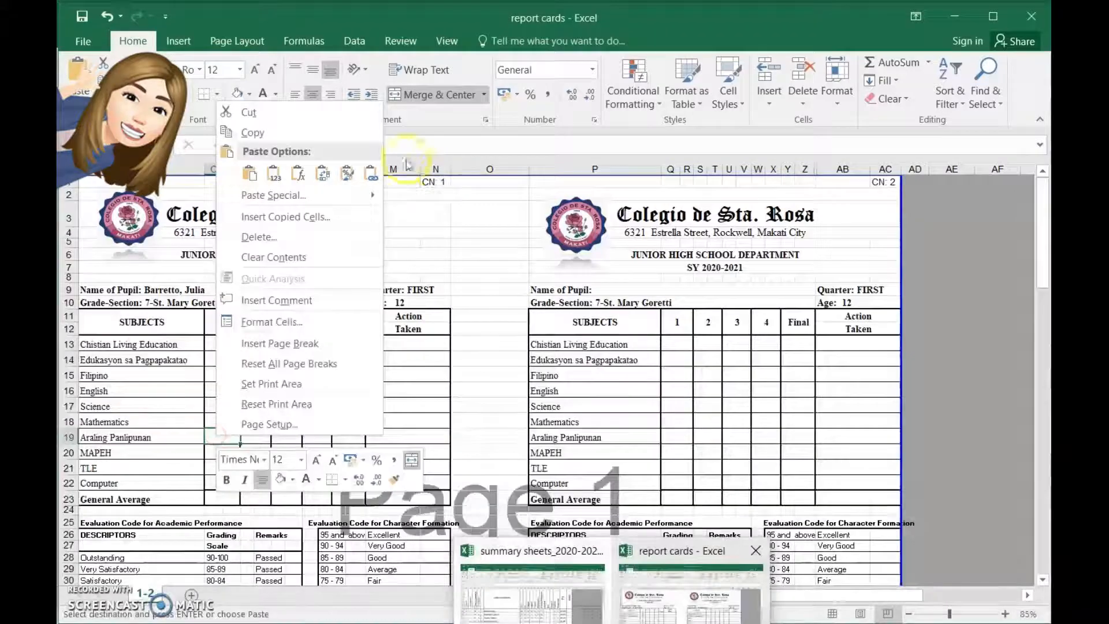
click(371, 174)
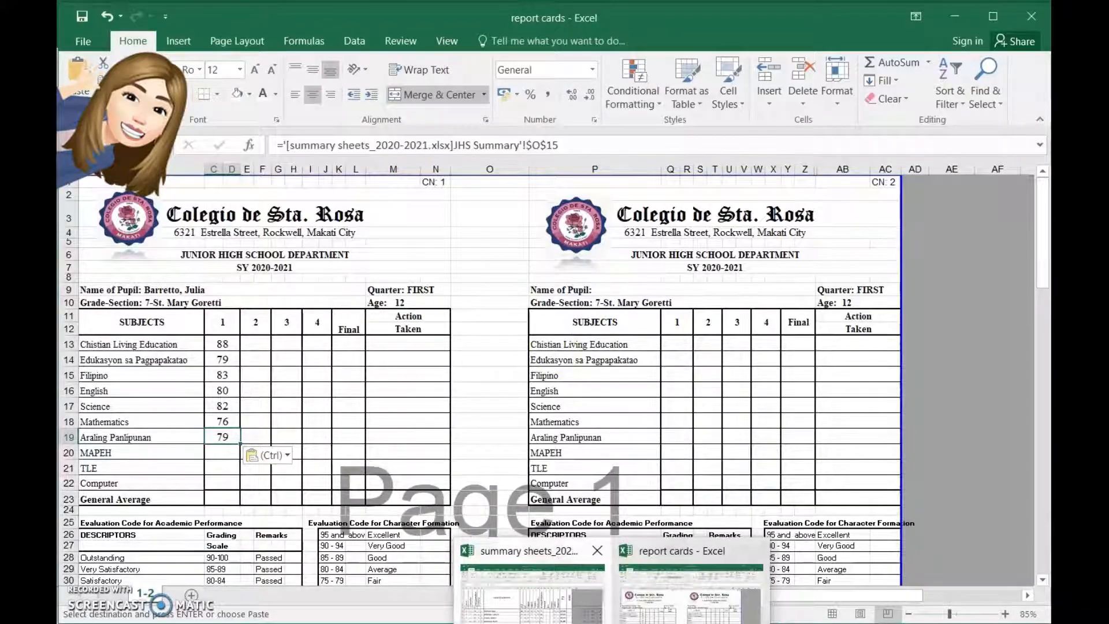
- Copy the first student's MAPEH cell P15 in summary sheets and paste it as a link into the first card's quarter 1 MAPEH cell
click(532, 595)
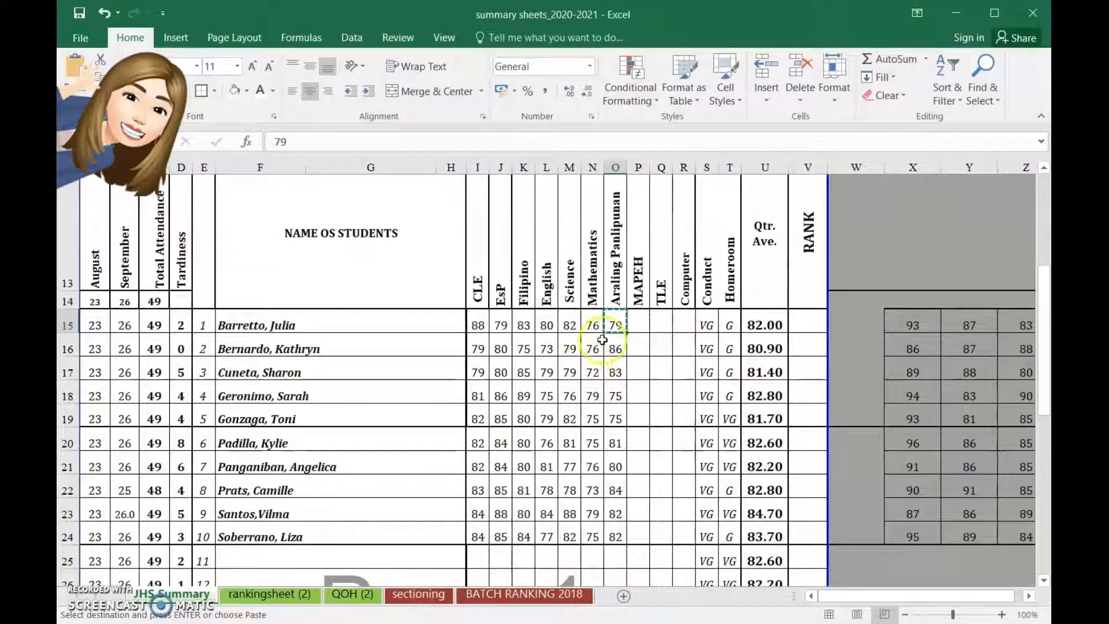
right_click(638, 321)
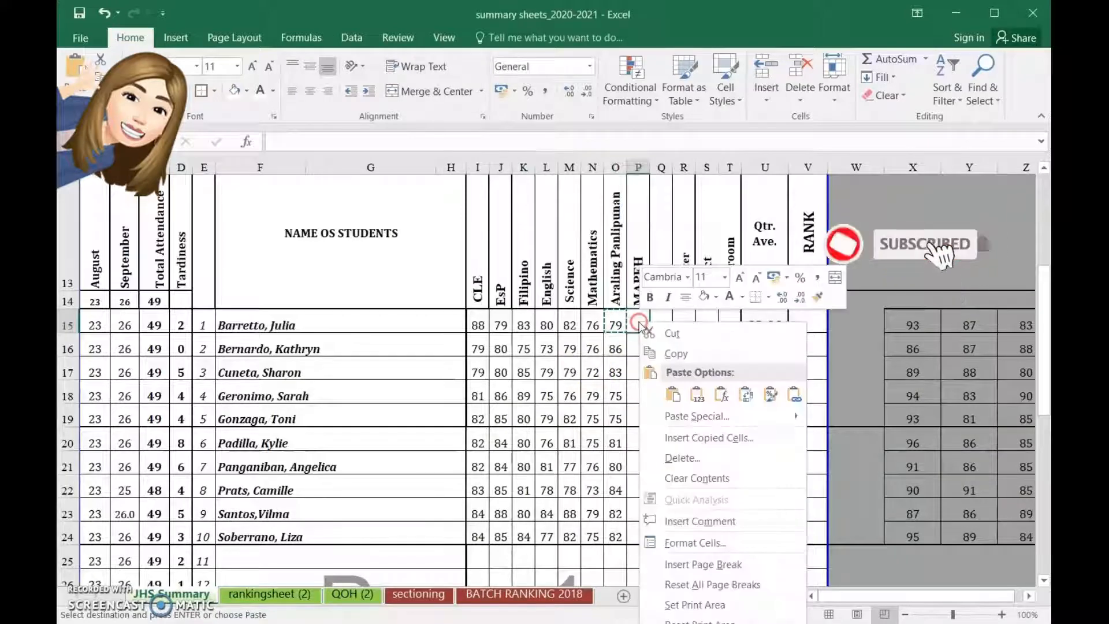
click(684, 352)
mouse_move(610, 621)
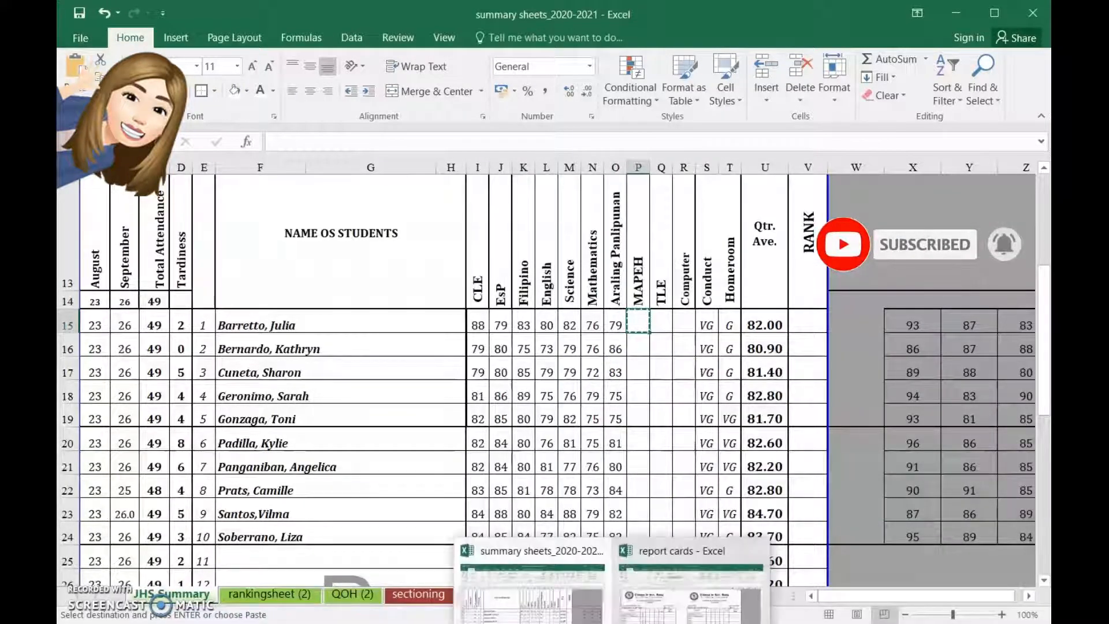
click(690, 580)
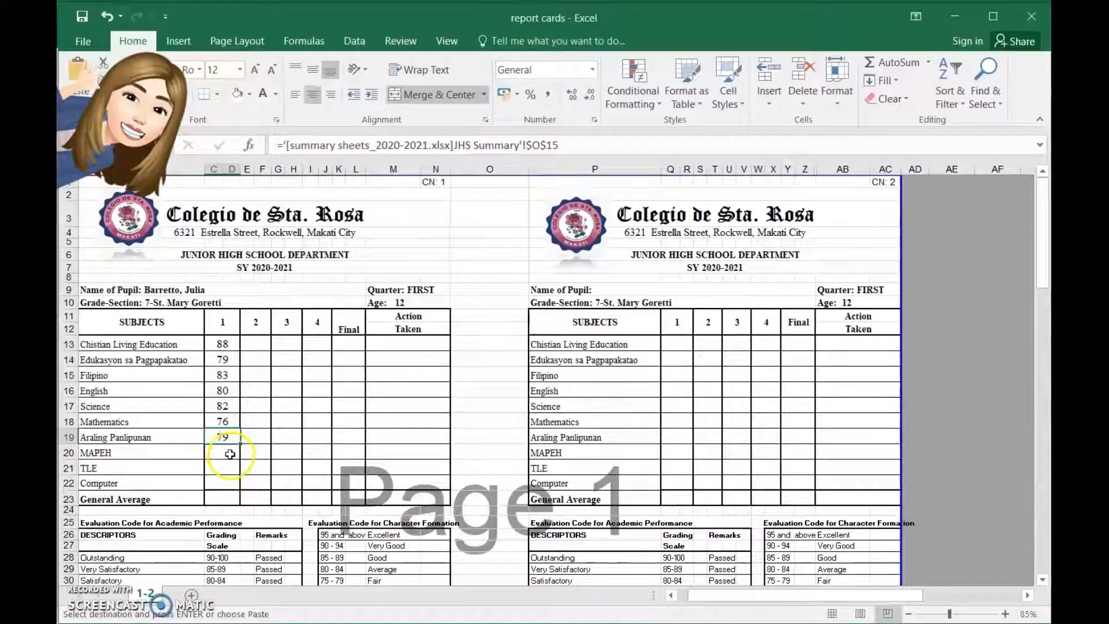
right_click(228, 453)
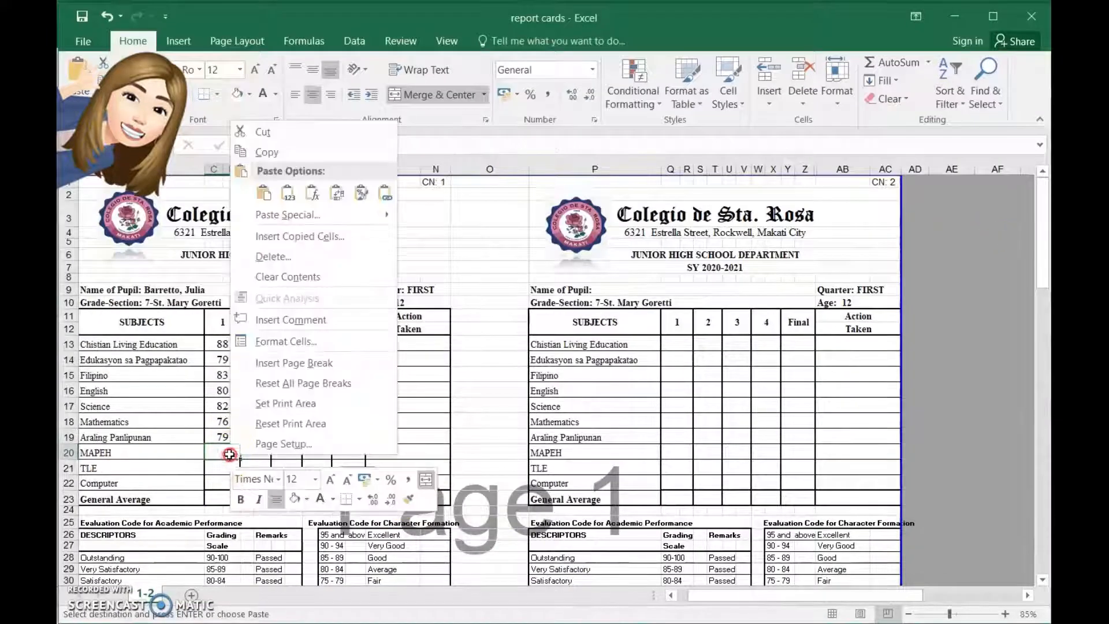
click(393, 198)
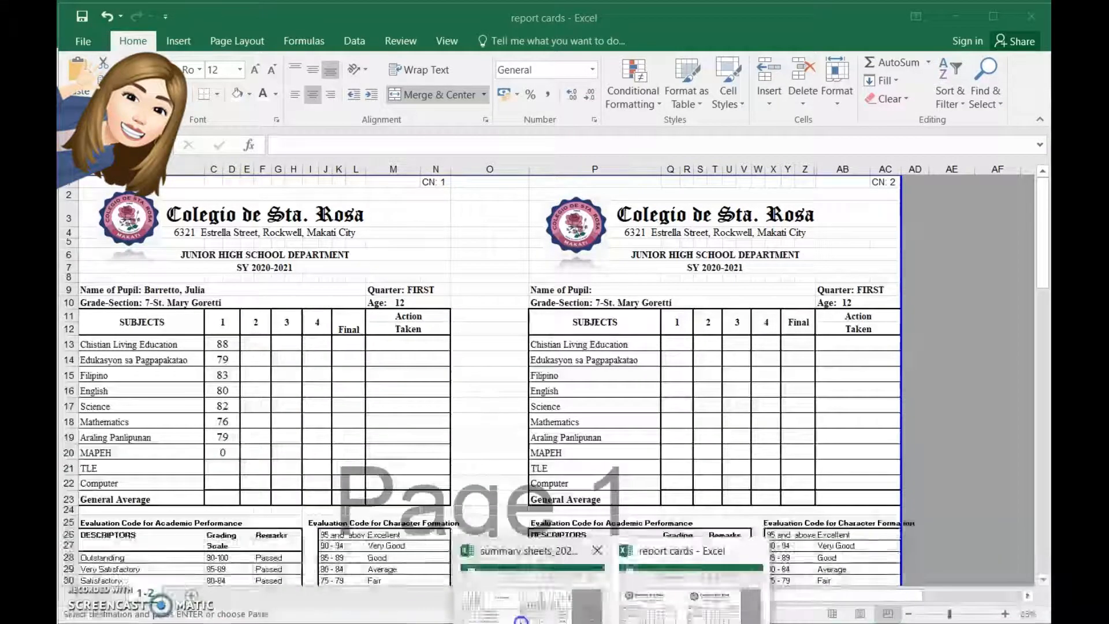
- Copy the first student's TLE cell Q15 in summary sheets and paste it as a link into the first card's quarter 1 TLE cell
click(521, 603)
right_click(660, 321)
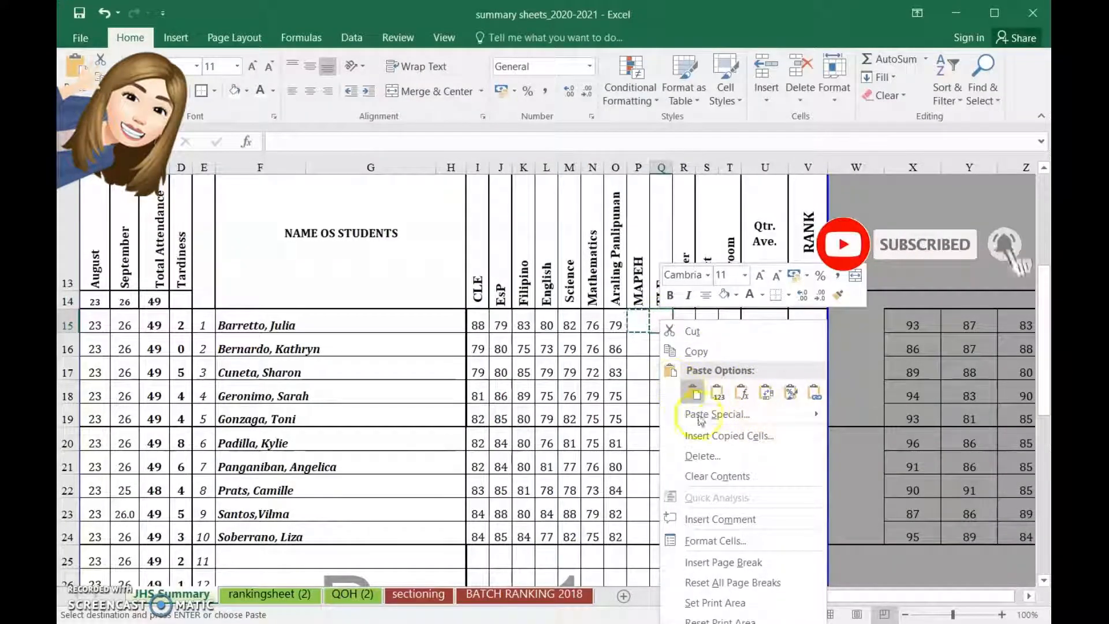
click(593, 331)
right_click(661, 319)
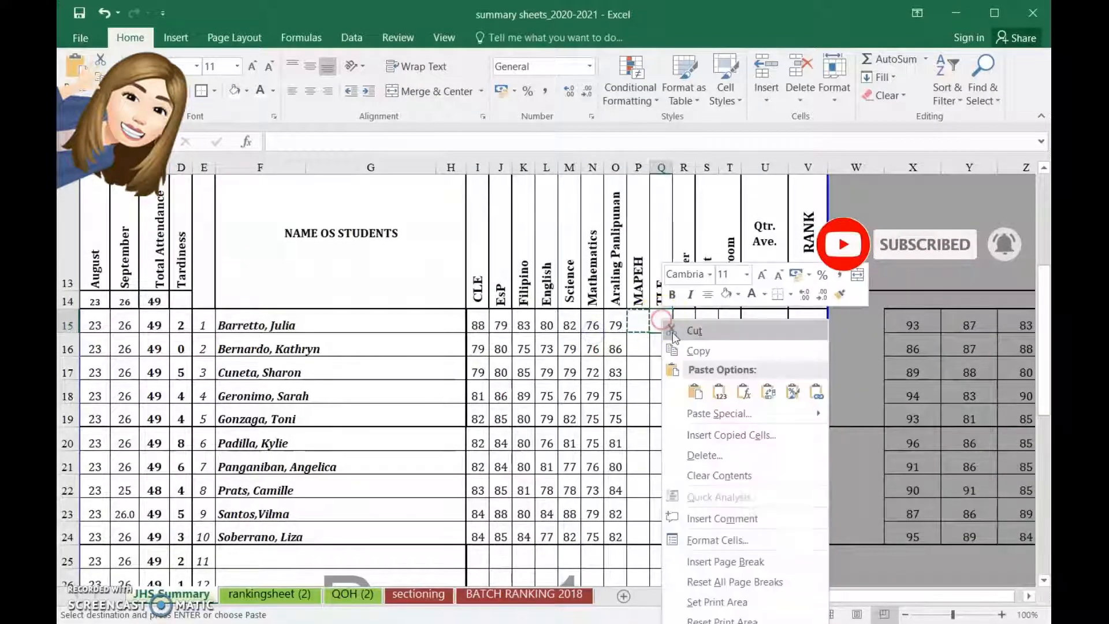
click(697, 353)
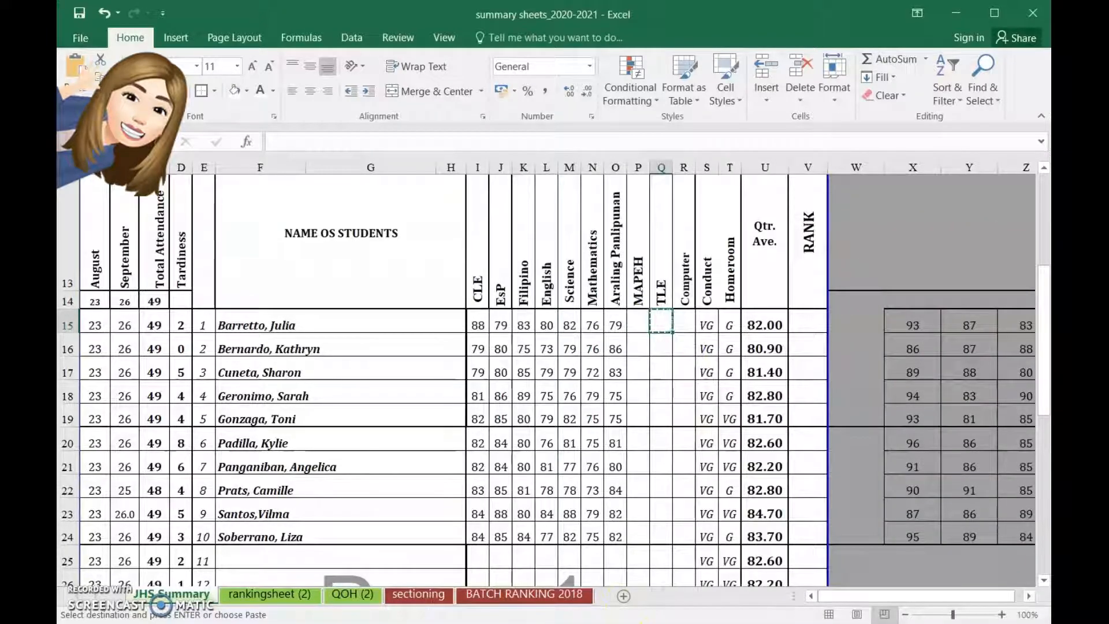
click(670, 614)
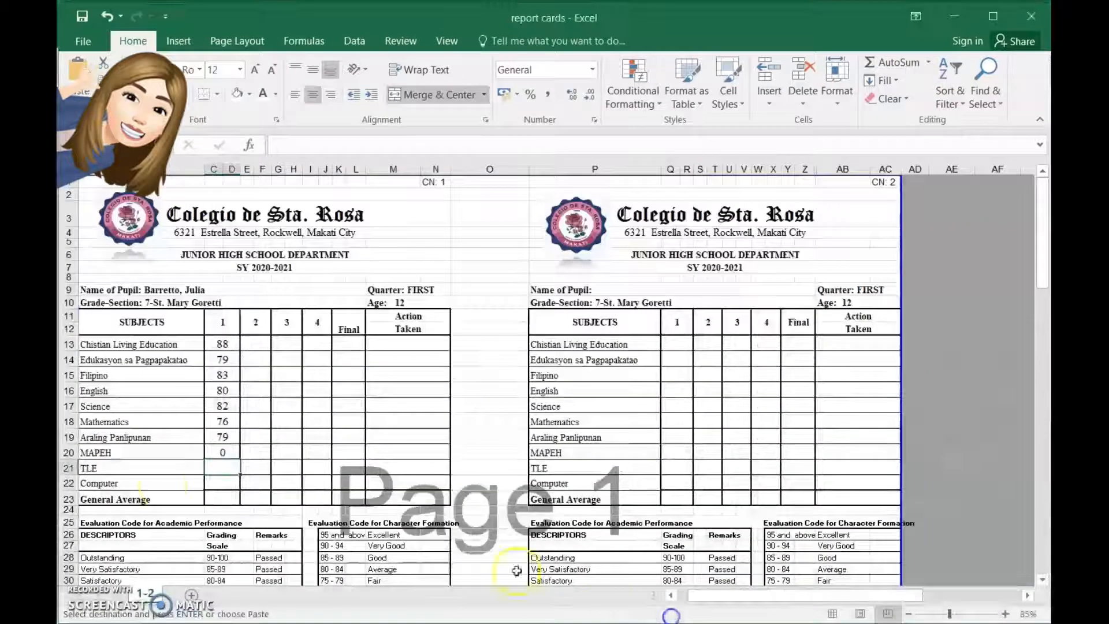
right_click(218, 467)
click(370, 209)
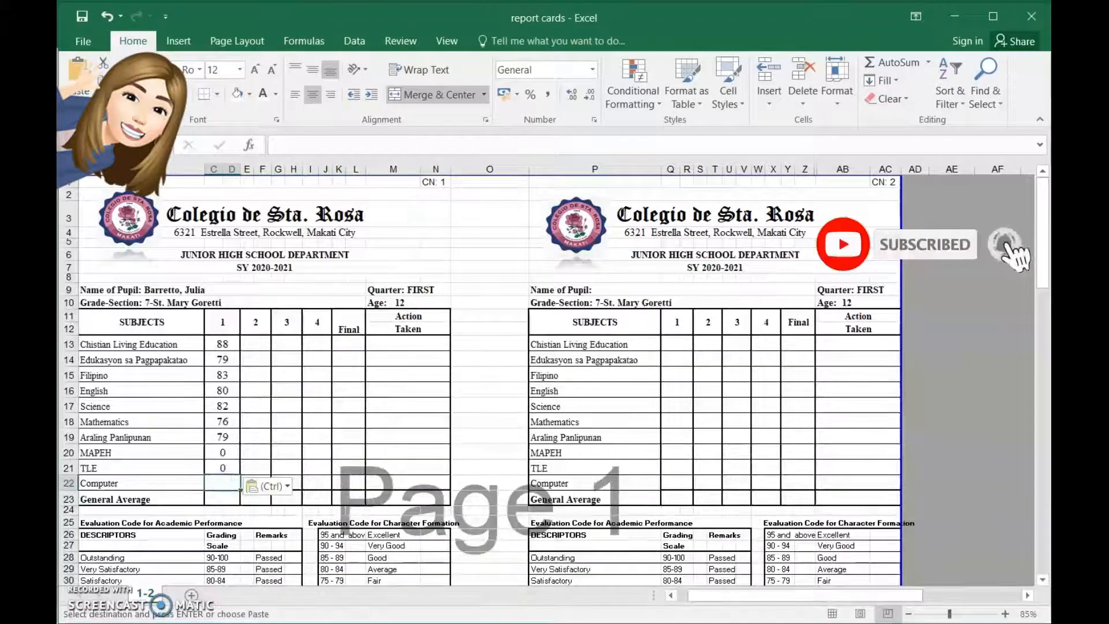
- Copy the first student's Computer cell R15 in summary sheets and paste it as a link into the first card's quarter 1 Computer cell
click(712, 618)
click(552, 617)
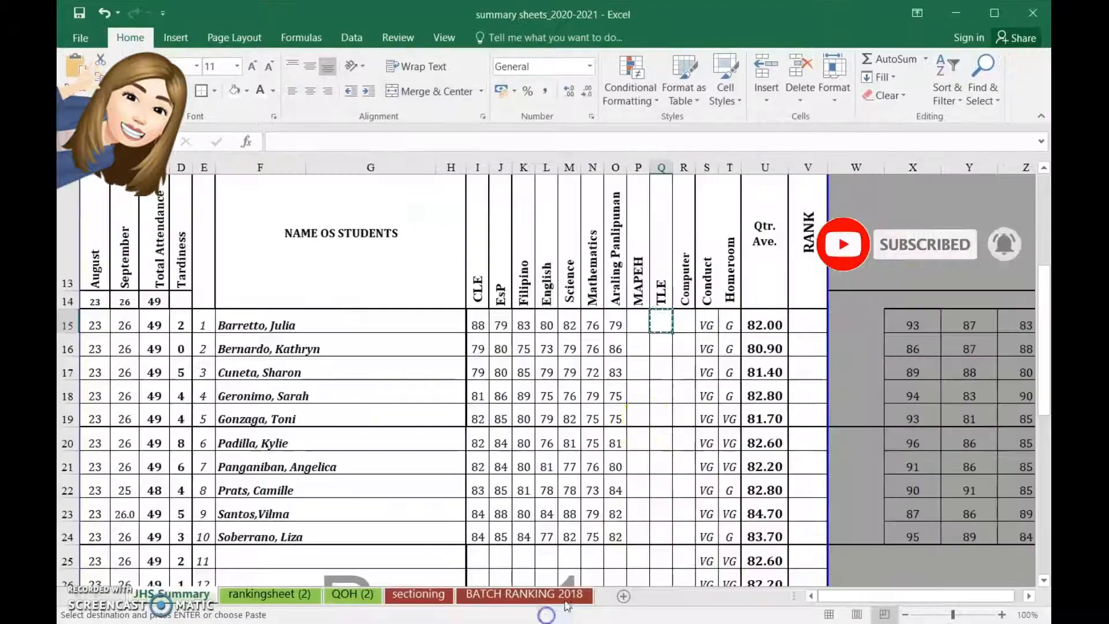
right_click(684, 322)
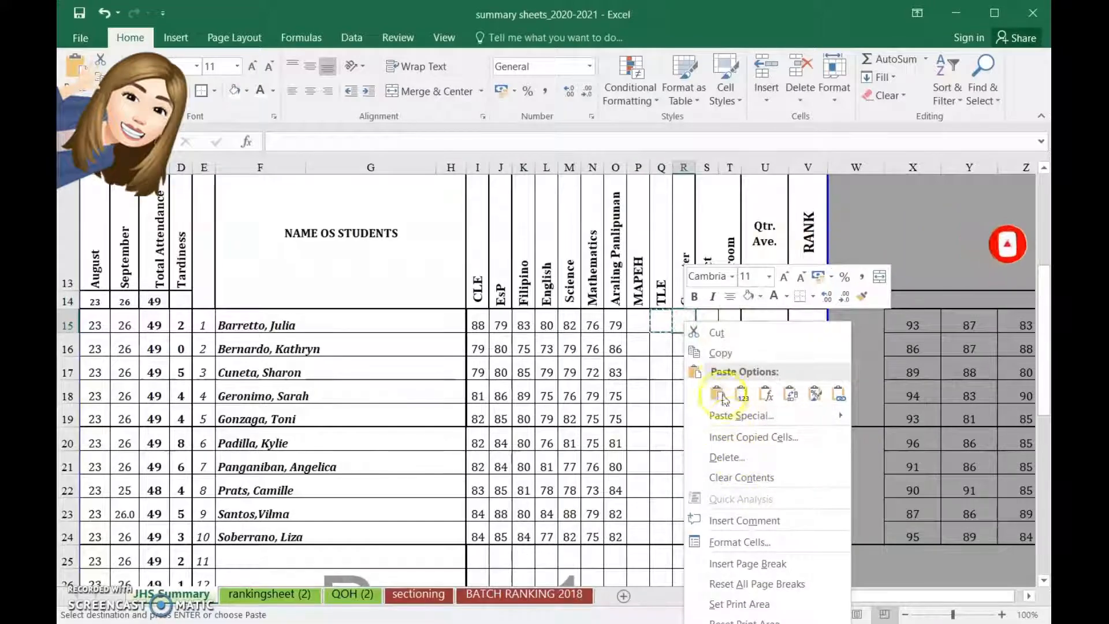
click(721, 353)
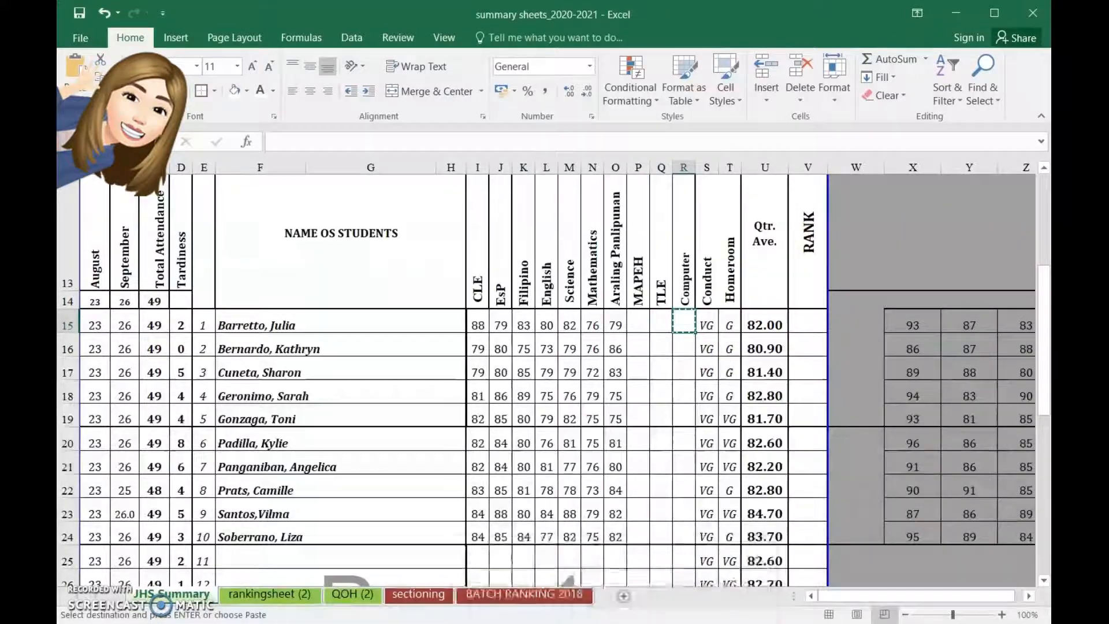
mouse_move(612, 619)
click(532, 599)
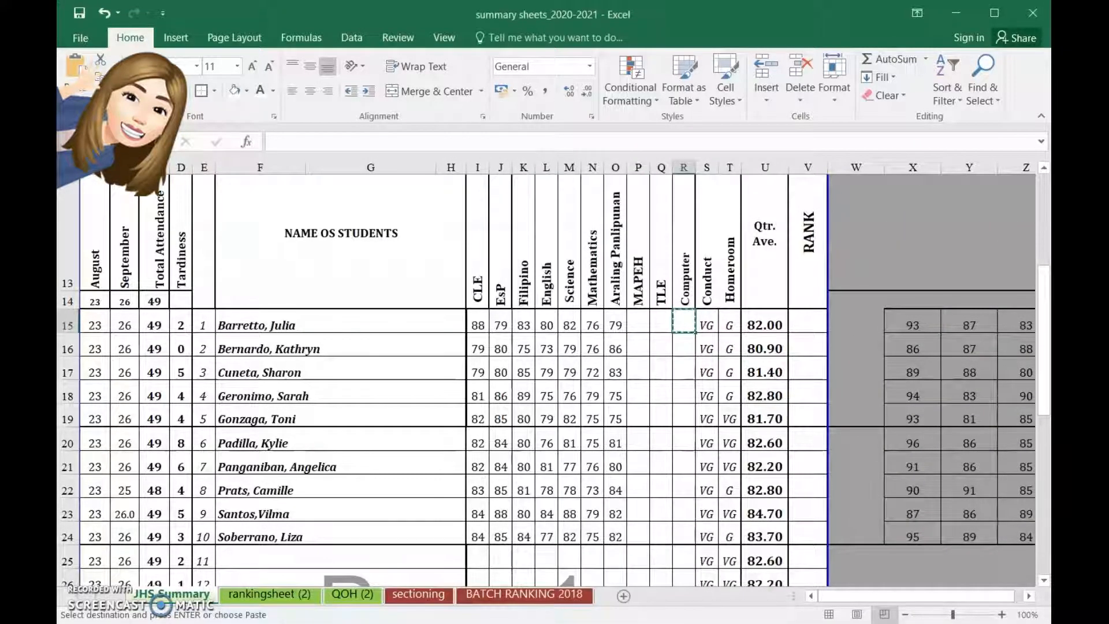
click(612, 622)
click(703, 620)
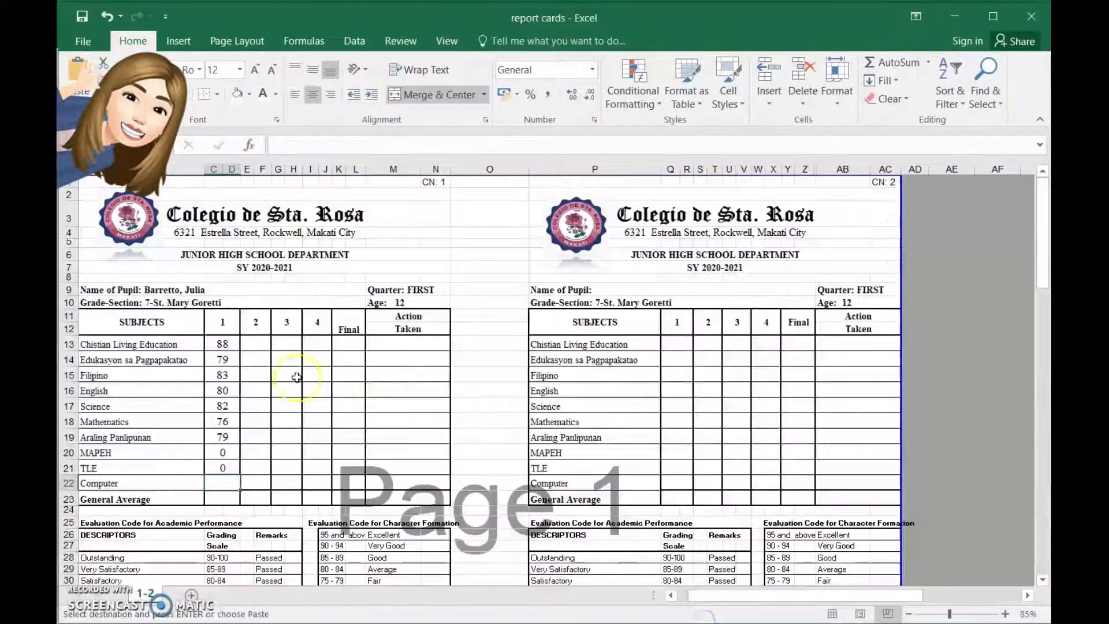
right_click(225, 491)
click(382, 223)
- Copy the first card's quarter 1 grades from Christian Living Education through Computer and paste them as formulas into the second card's quarter 1 column
click(256, 468)
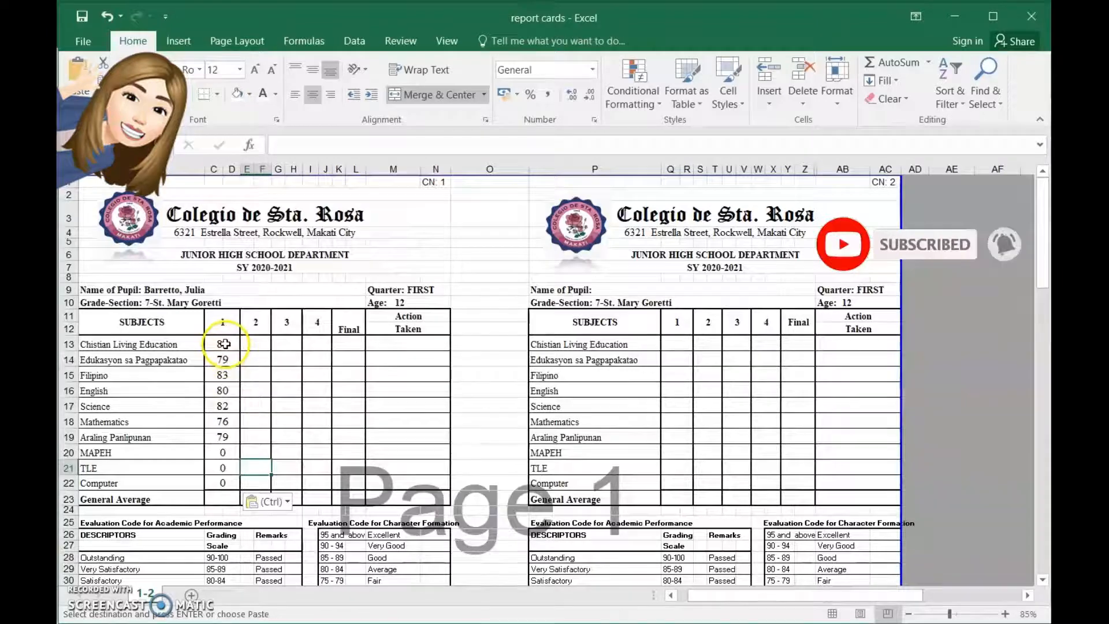
drag(224, 344, 213, 480)
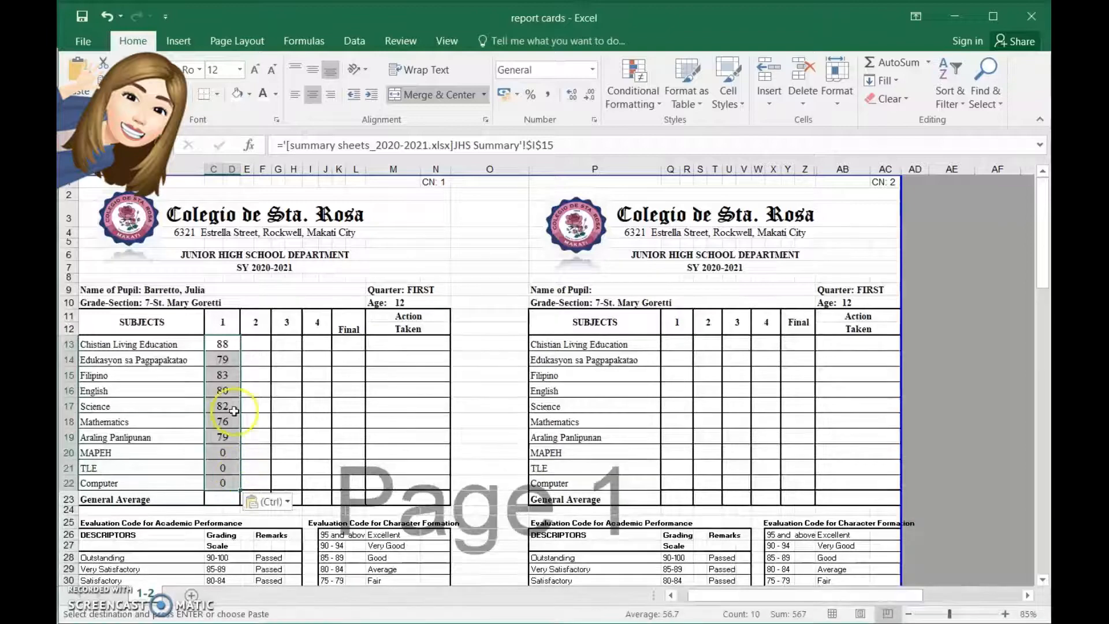
right_click(227, 368)
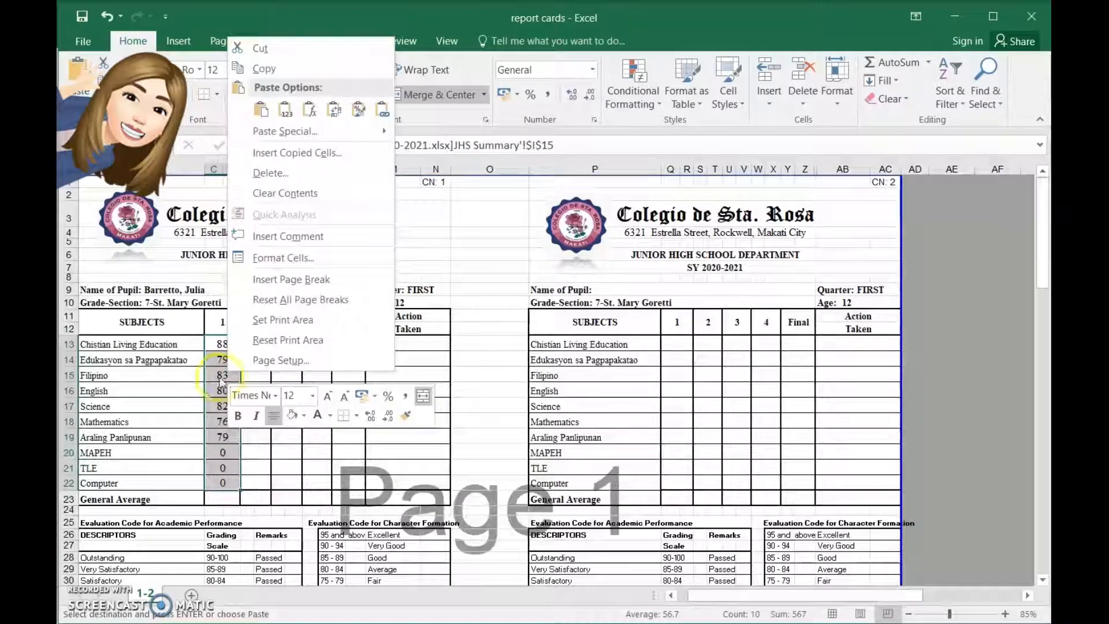
click(271, 69)
click(682, 341)
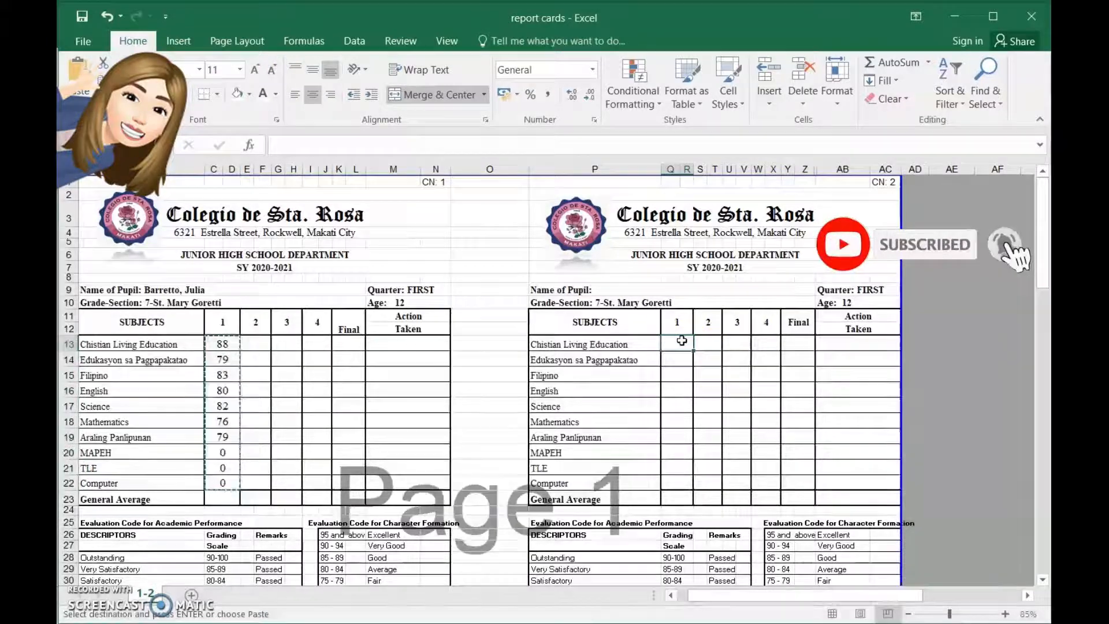
right_click(682, 341)
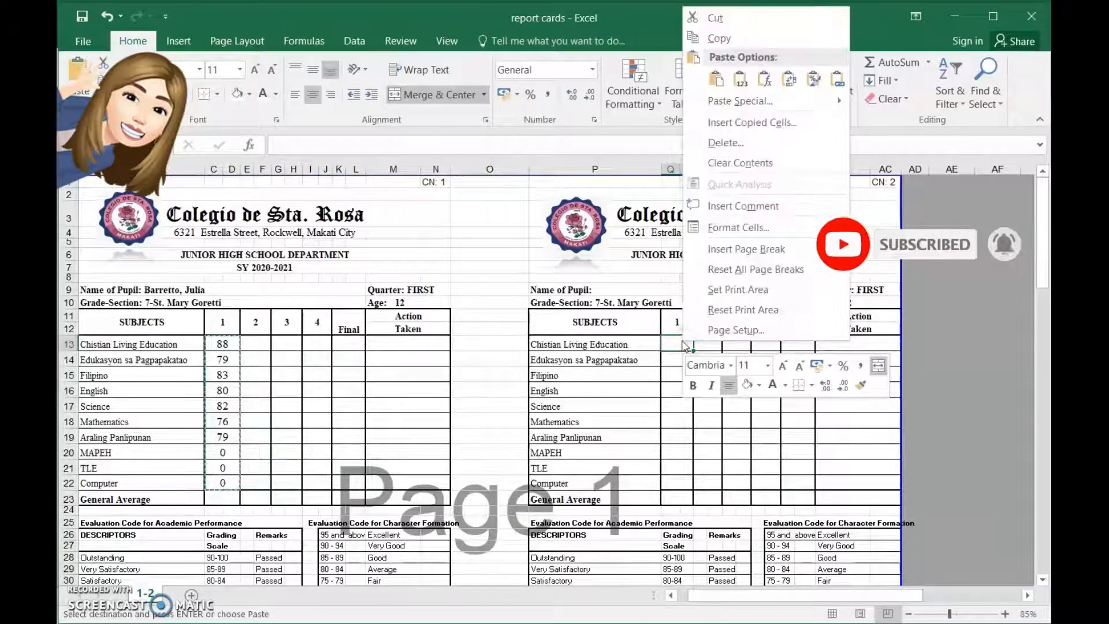
click(838, 86)
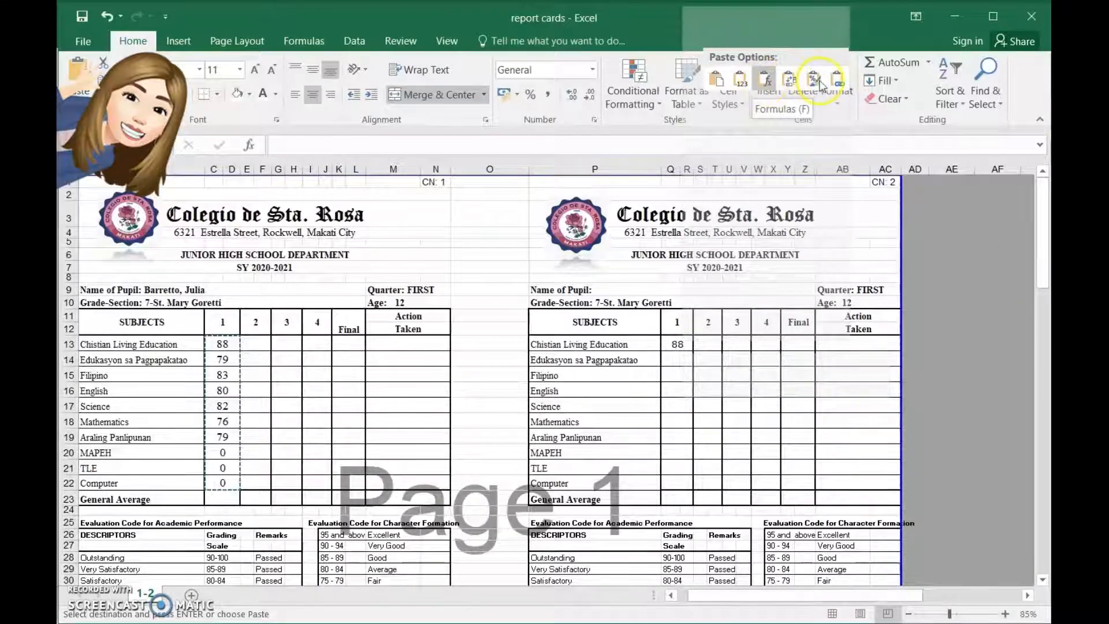
click(766, 86)
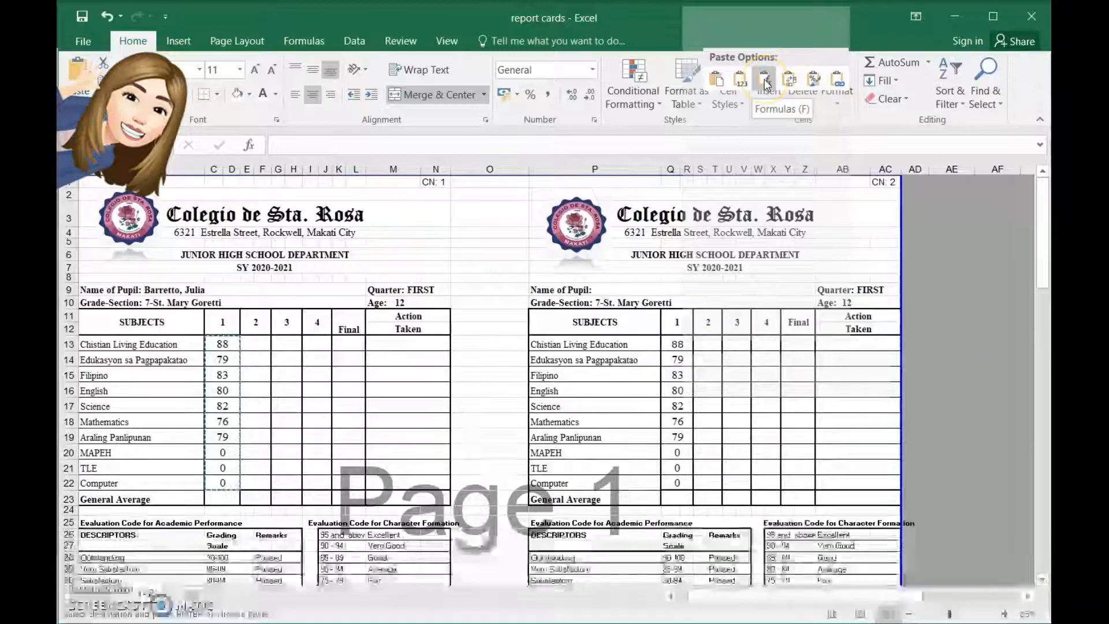
click(766, 84)
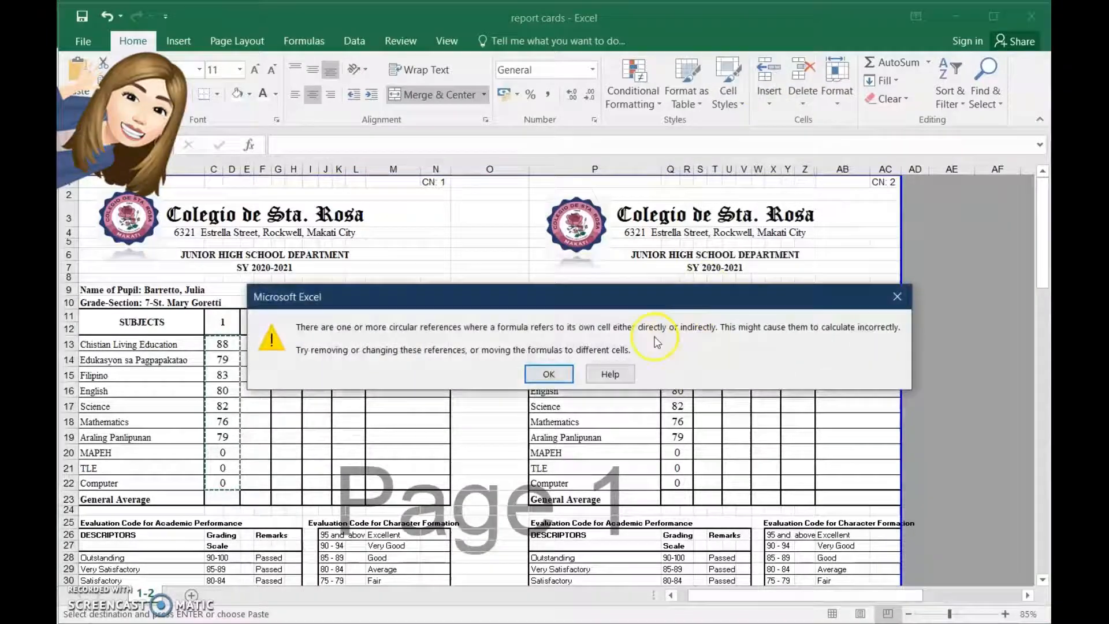
click(549, 372)
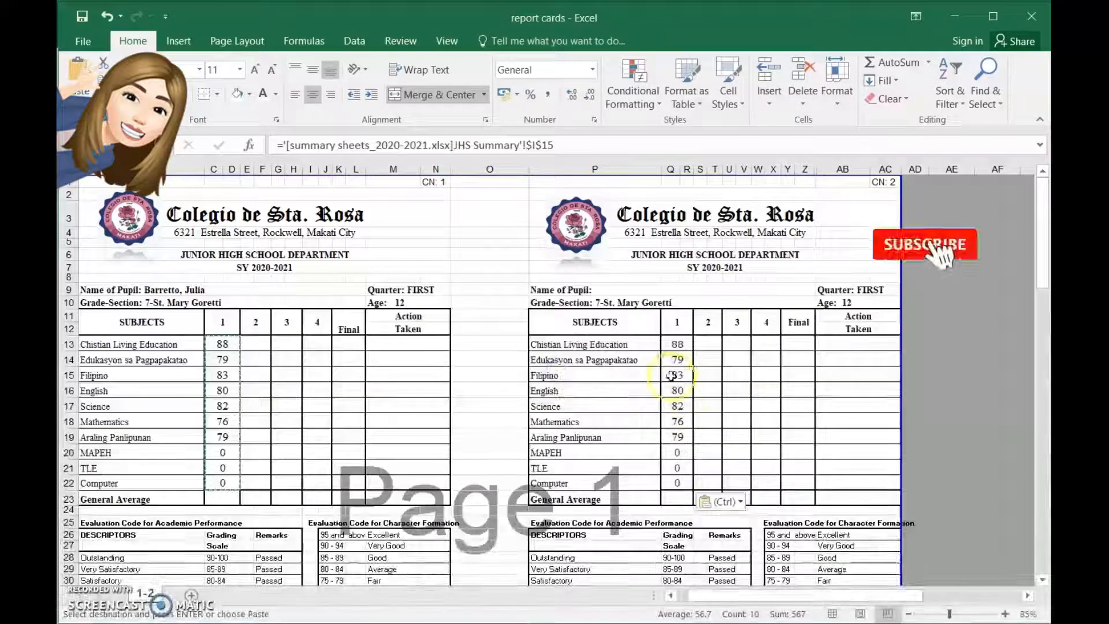
click(674, 346)
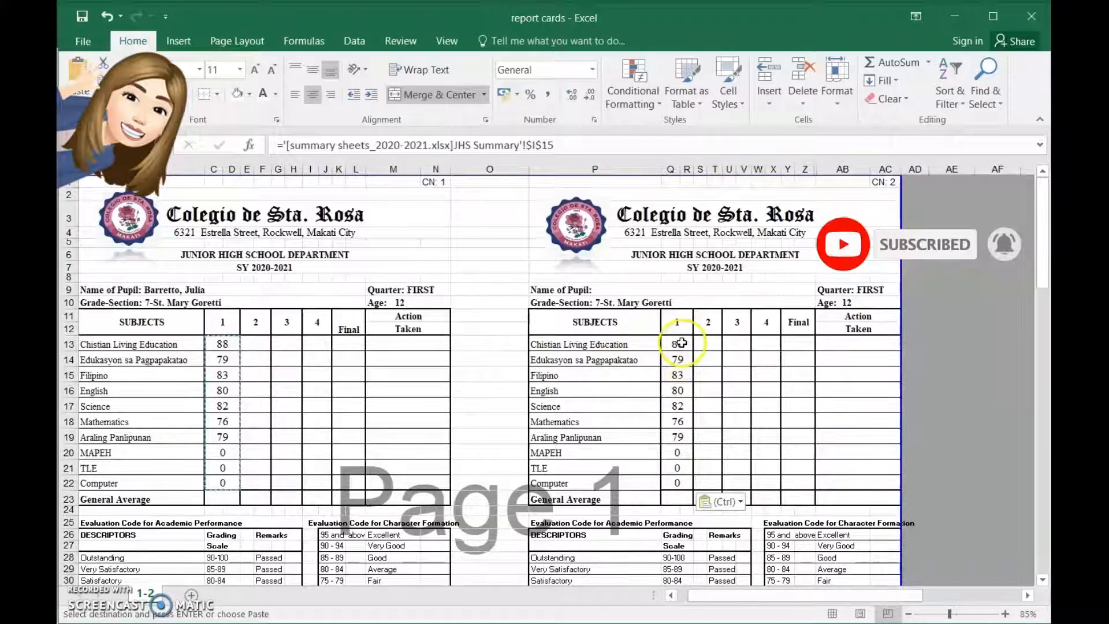
- Select the second card's Name of Pupil cell, switch to the summary sheets workbook and copy the second student's name text from F16
click(649, 289)
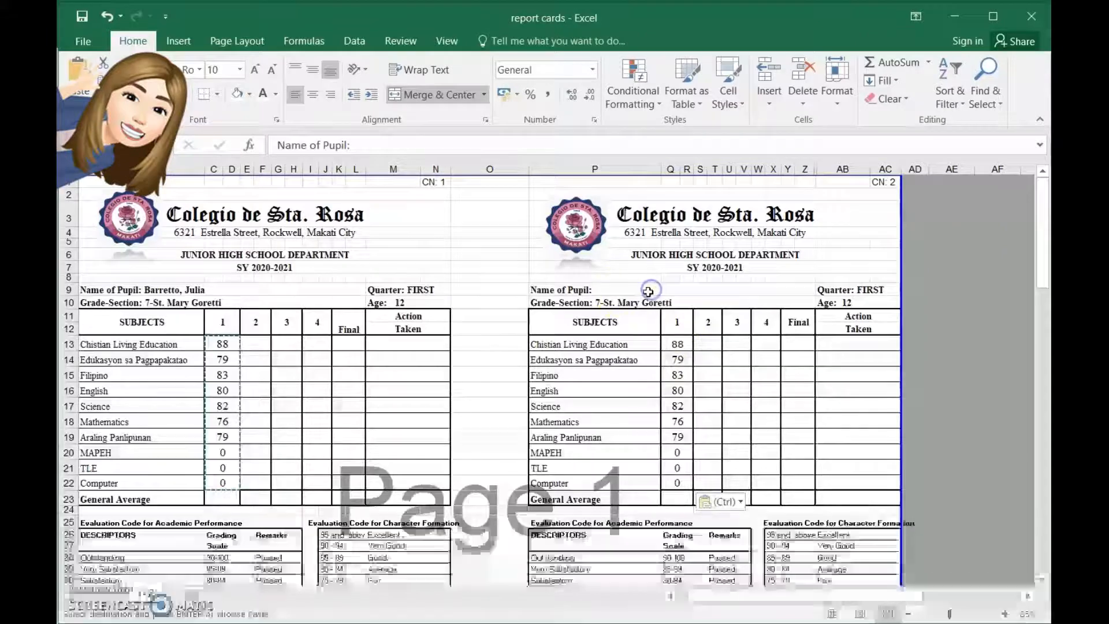
click(543, 294)
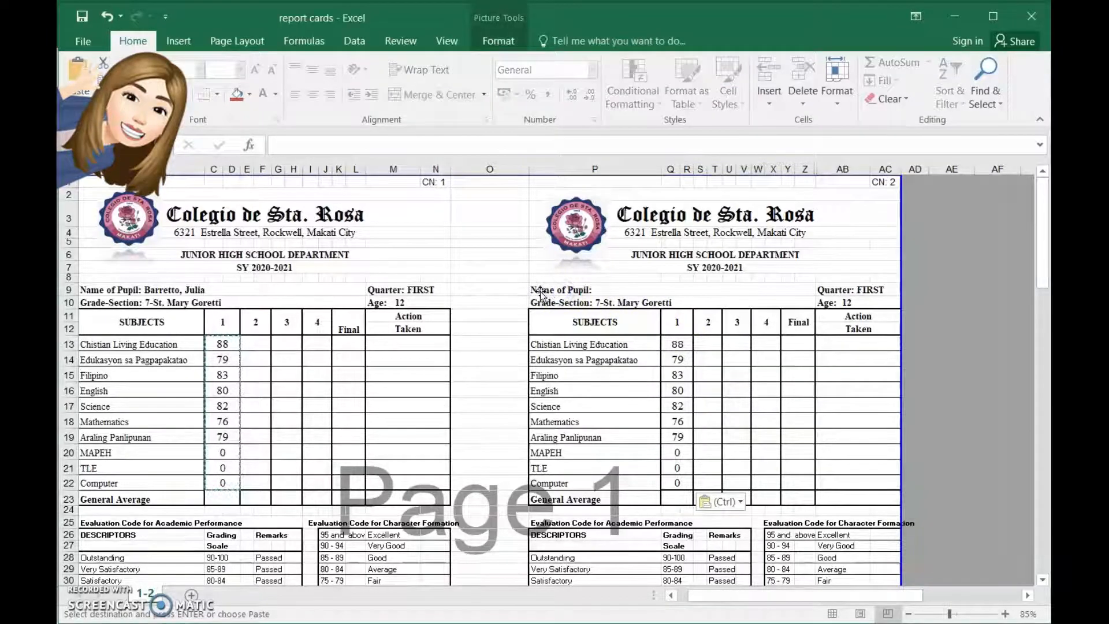
click(725, 287)
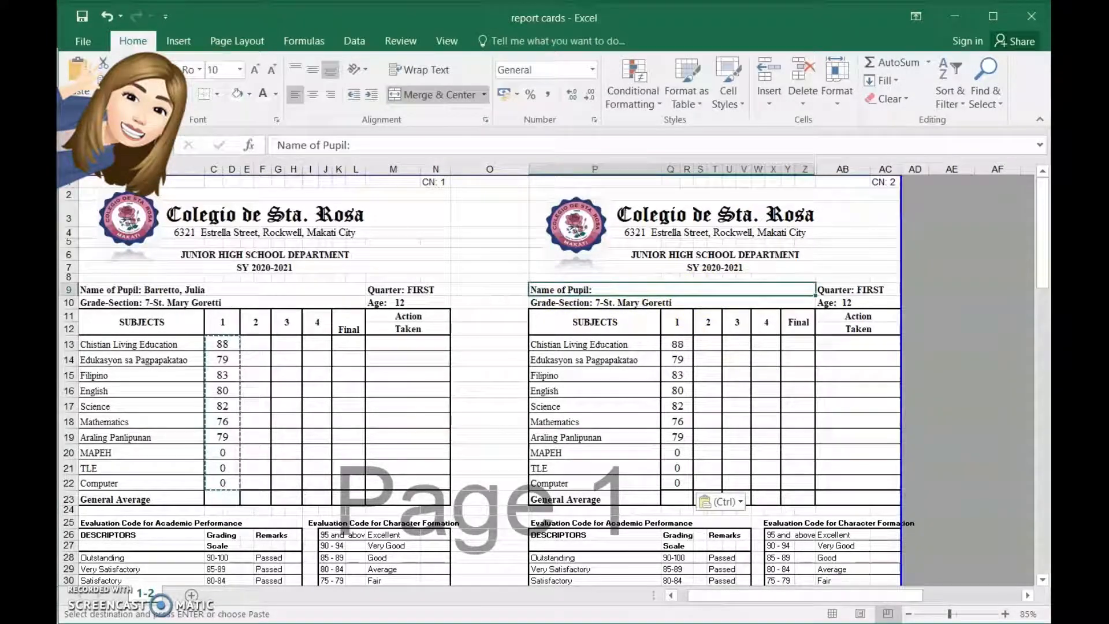
click(488, 594)
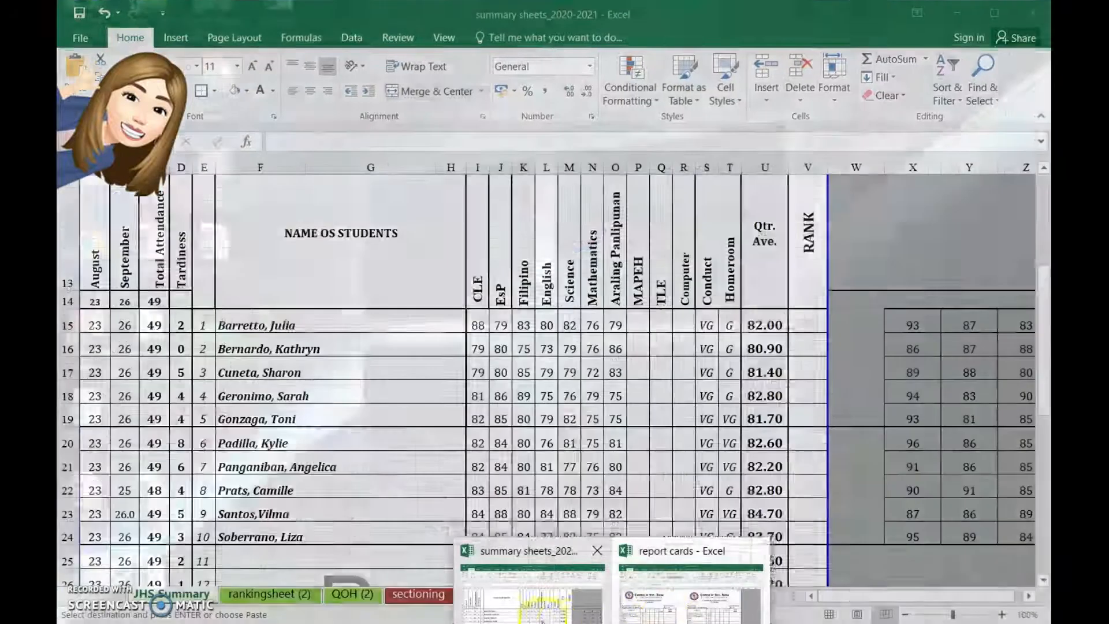
click(272, 350)
right_click(267, 349)
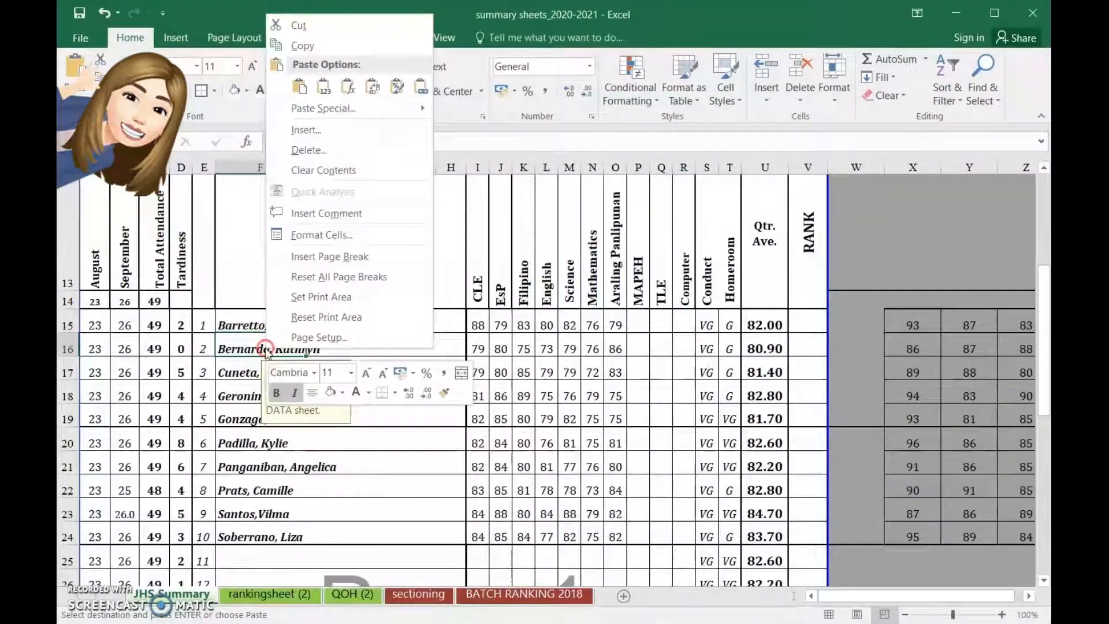
click(307, 46)
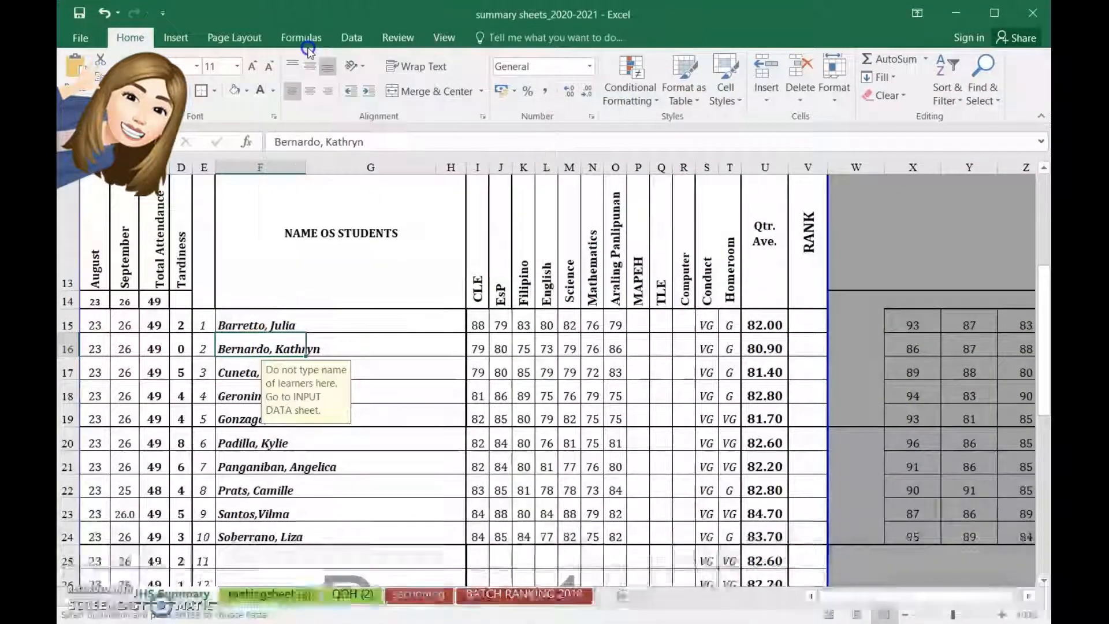
drag(373, 143, 273, 142)
right_click(273, 142)
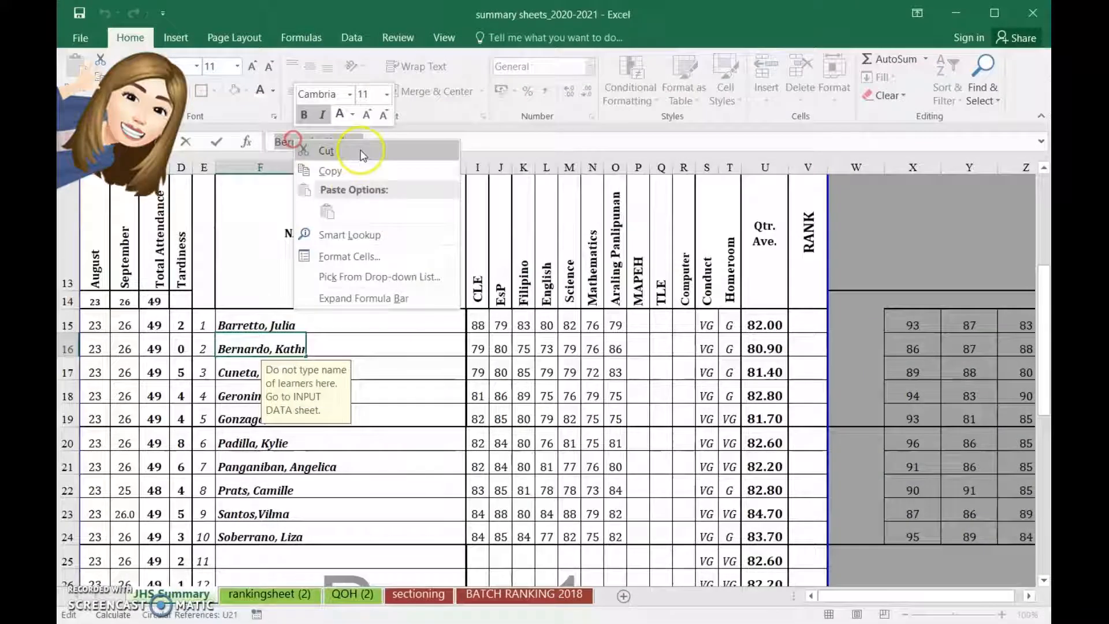
click(315, 168)
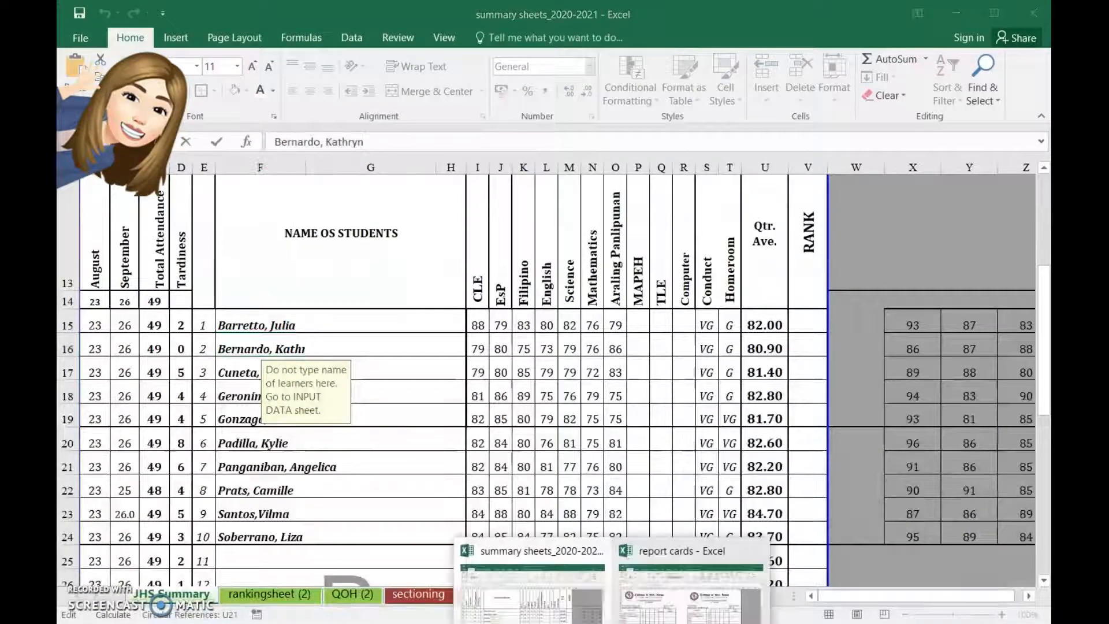
- Return to the report cards workbook and paste the copied student name after "Name of Pupil:" on the second card
click(669, 599)
click(661, 289)
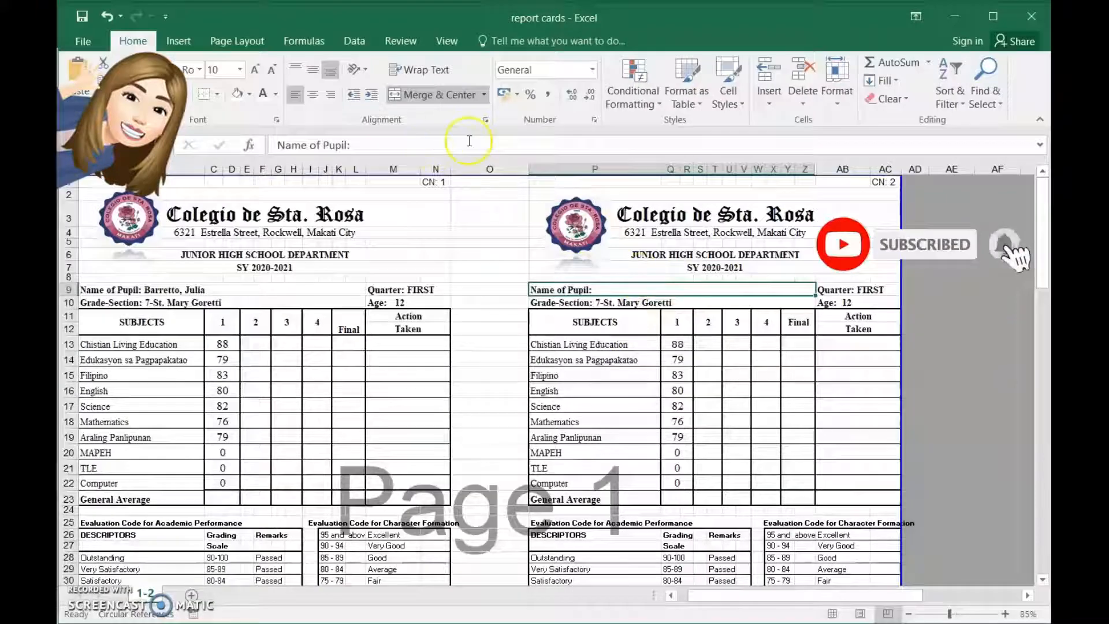
right_click(364, 145)
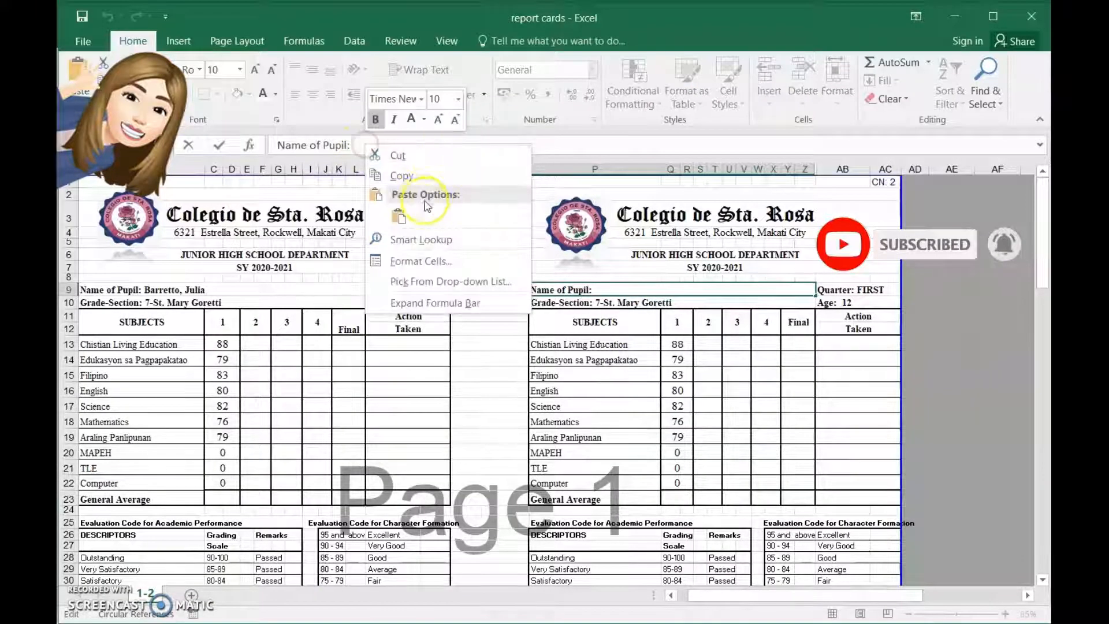
click(399, 218)
key(Return)
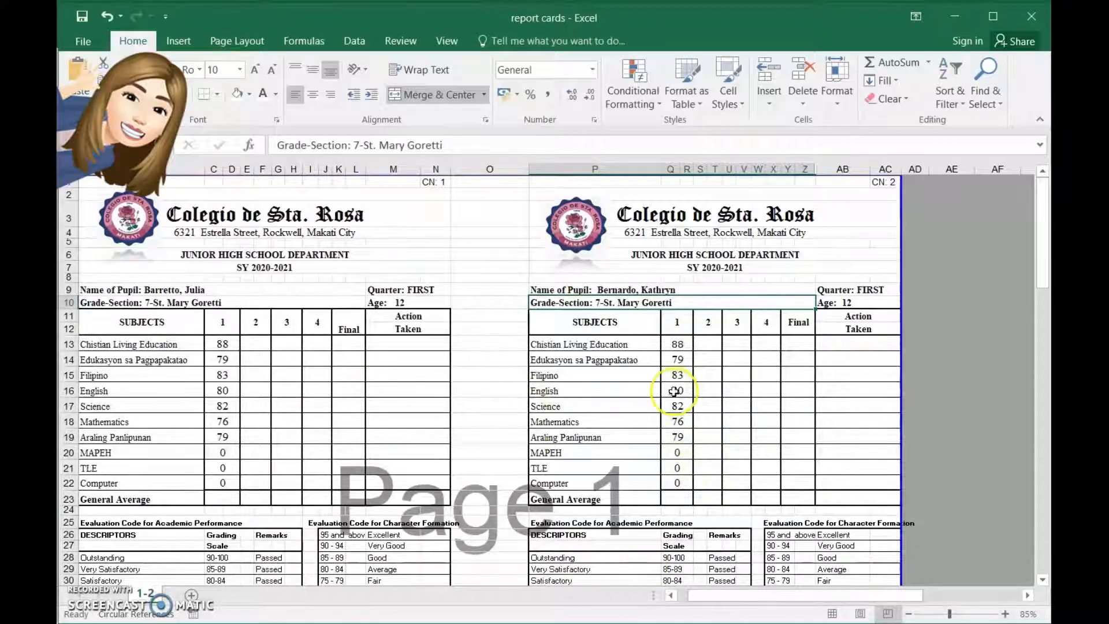
click(677, 345)
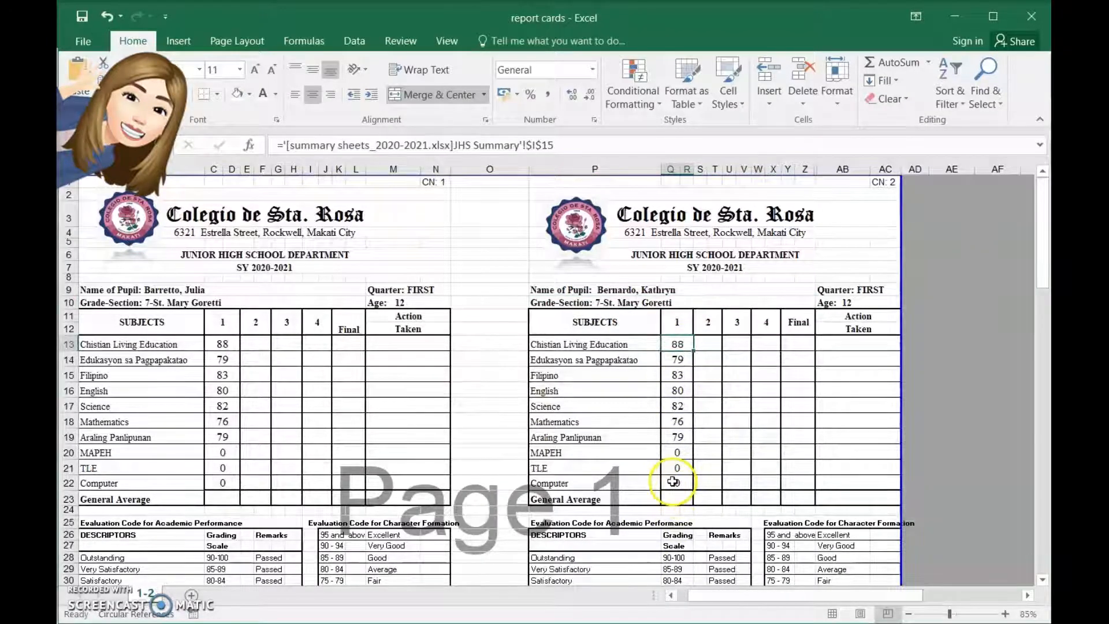
click(679, 349)
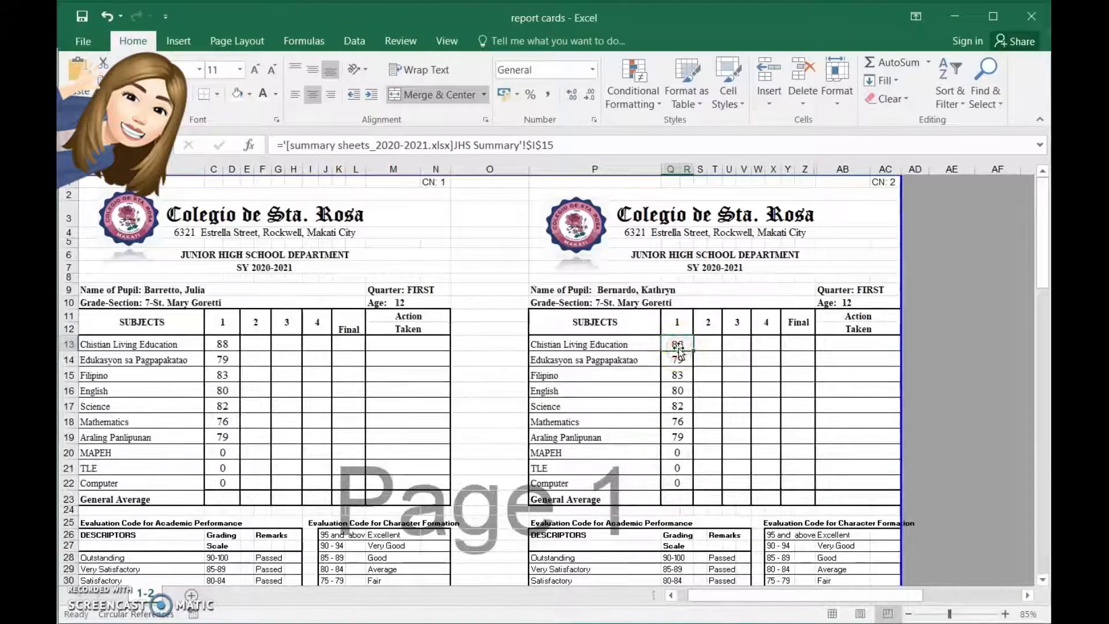
right_click(680, 351)
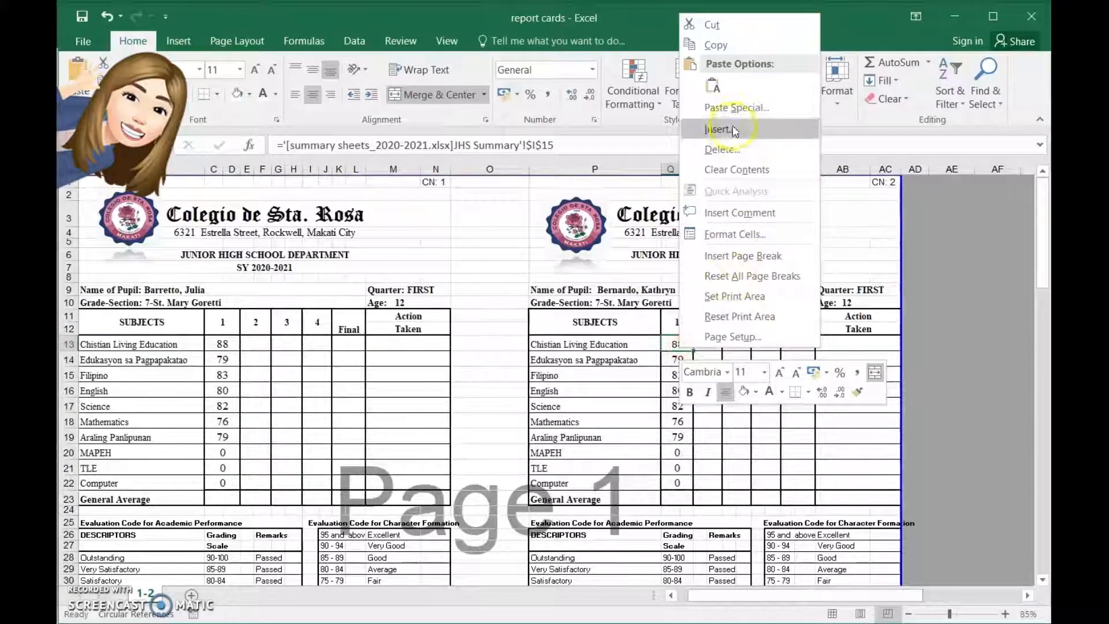
click(630, 455)
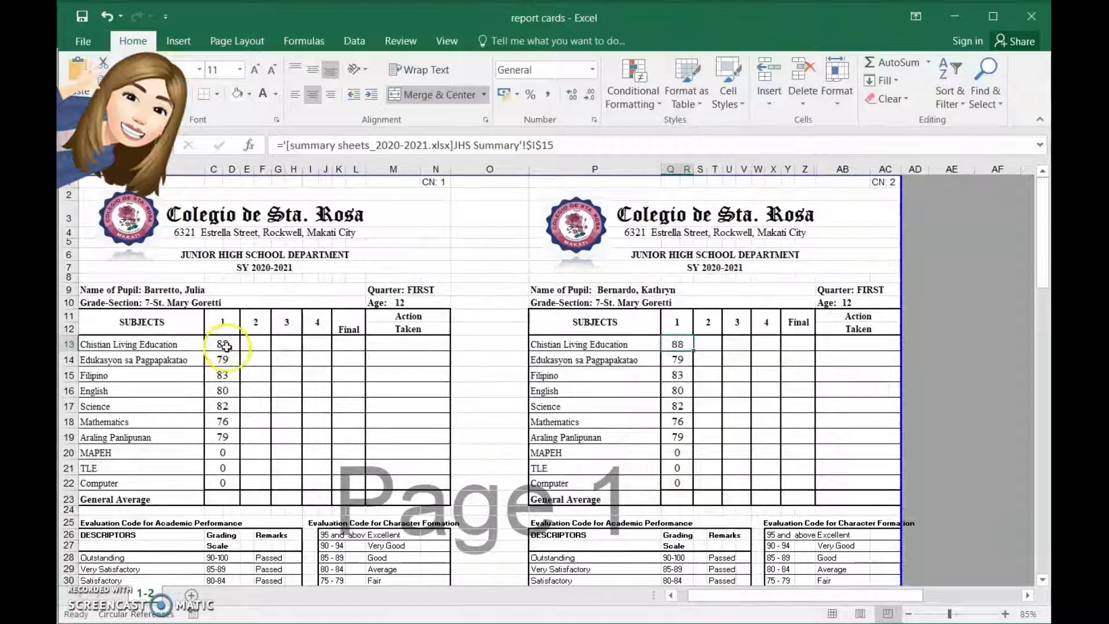
- Copy the first card's ten quarter 1 grades again and paste their formulas over the second card's quarter 1 grades
drag(225, 346, 215, 467)
right_click(216, 485)
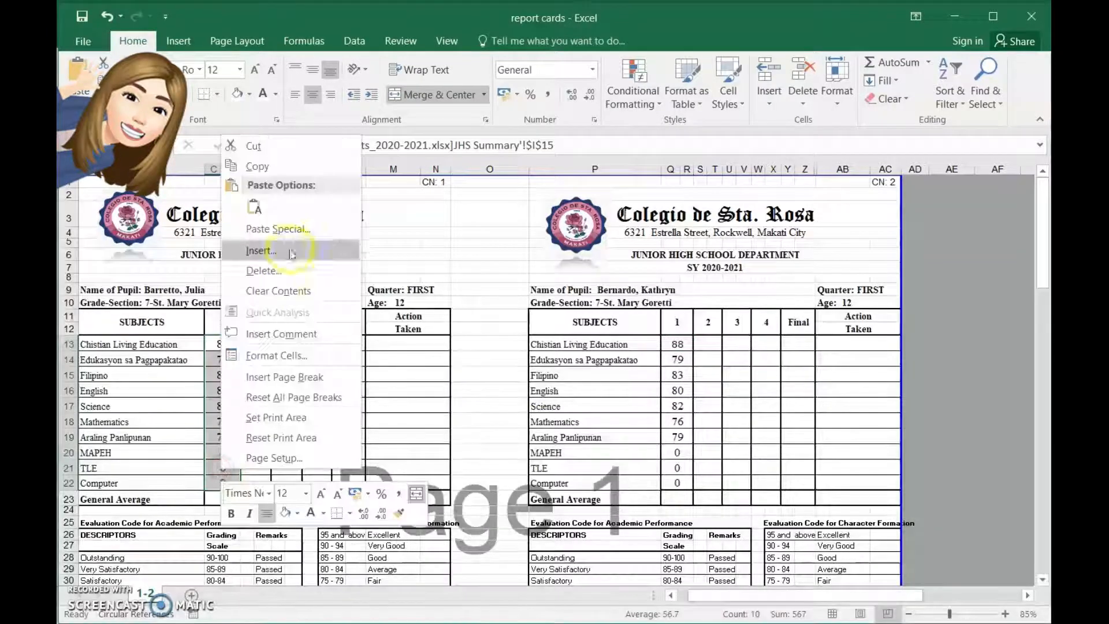
click(272, 163)
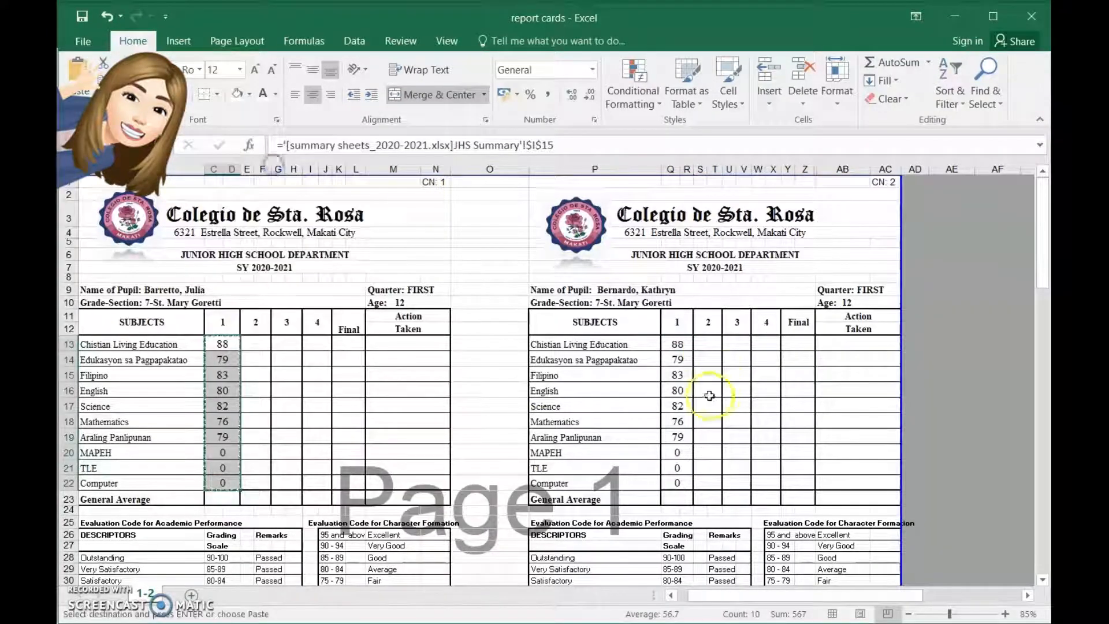
right_click(679, 343)
click(762, 92)
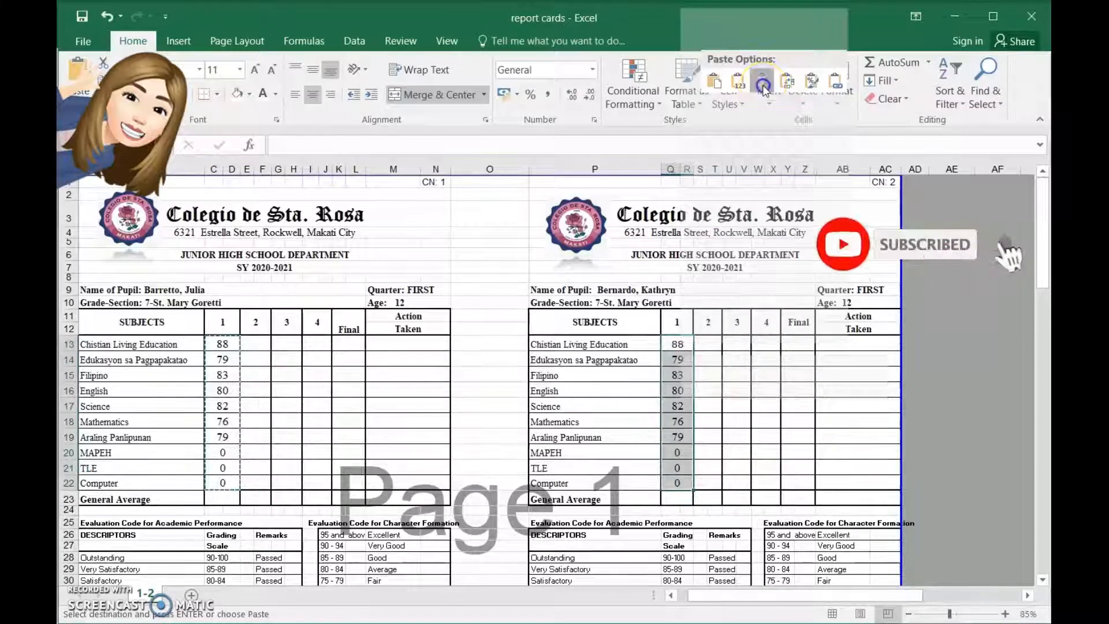
click(744, 421)
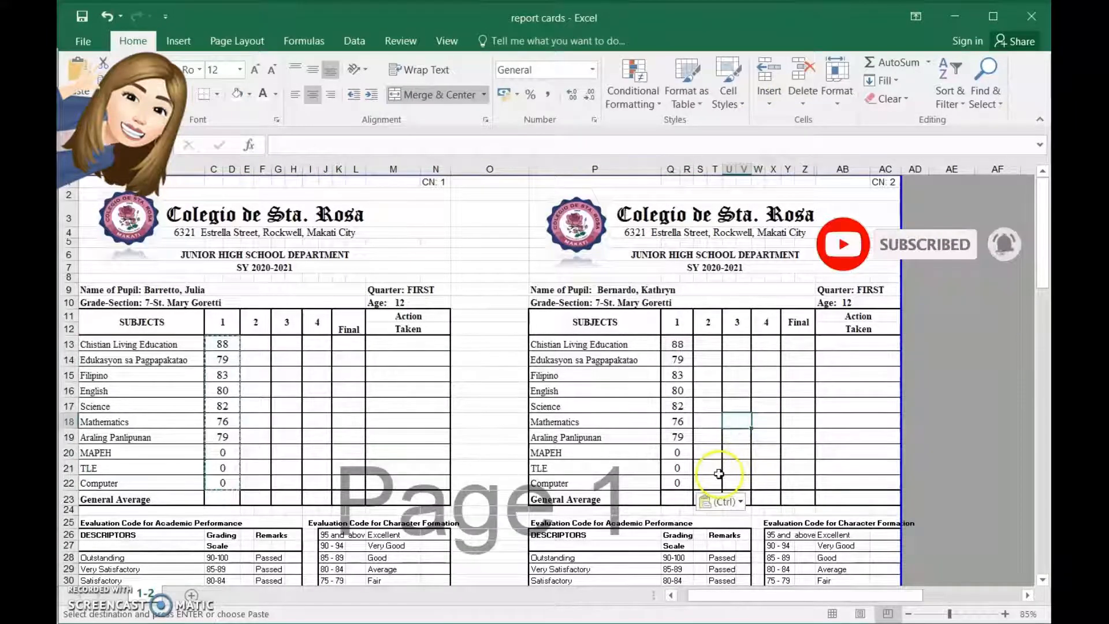
- Check the second card's Christian Living Education link against the second student's CLE grade in cell I16 of the summary sheets workbook
click(679, 345)
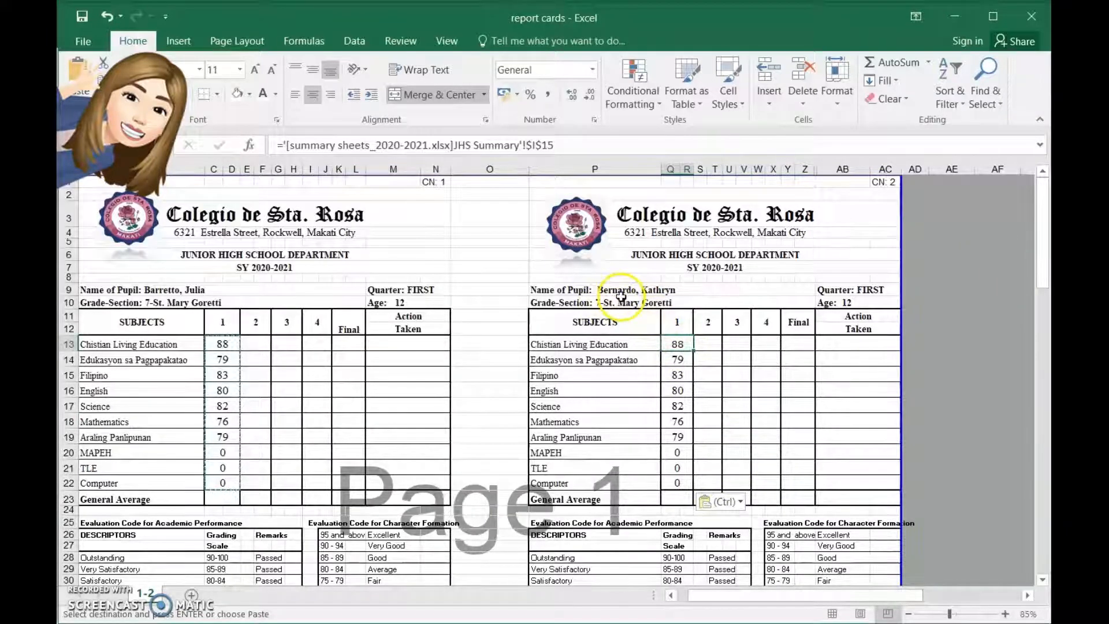
click(612, 623)
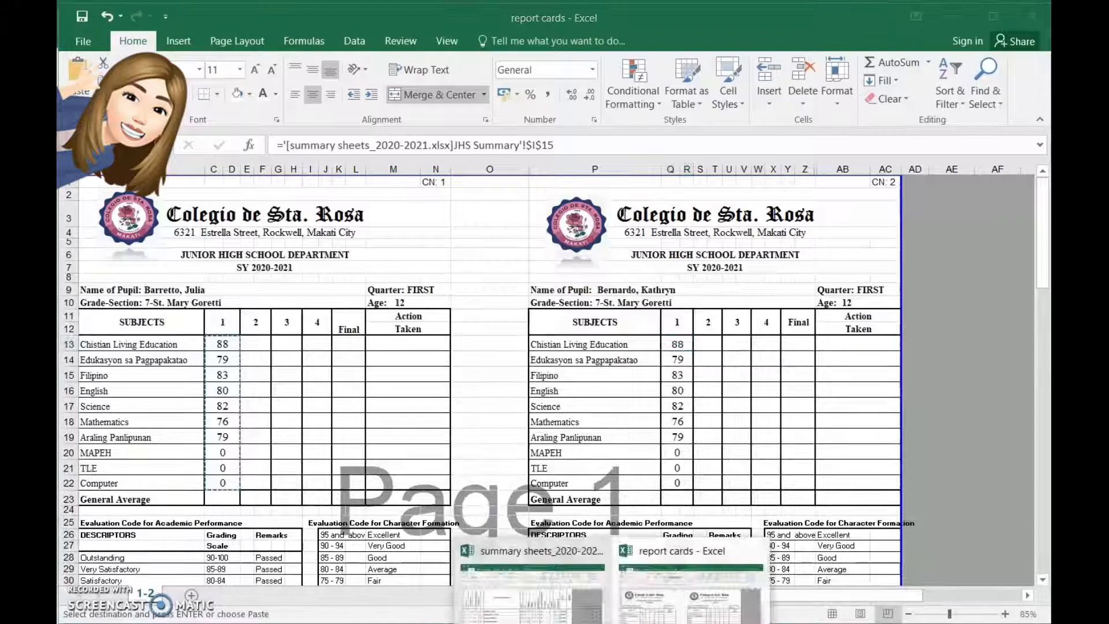
click(532, 586)
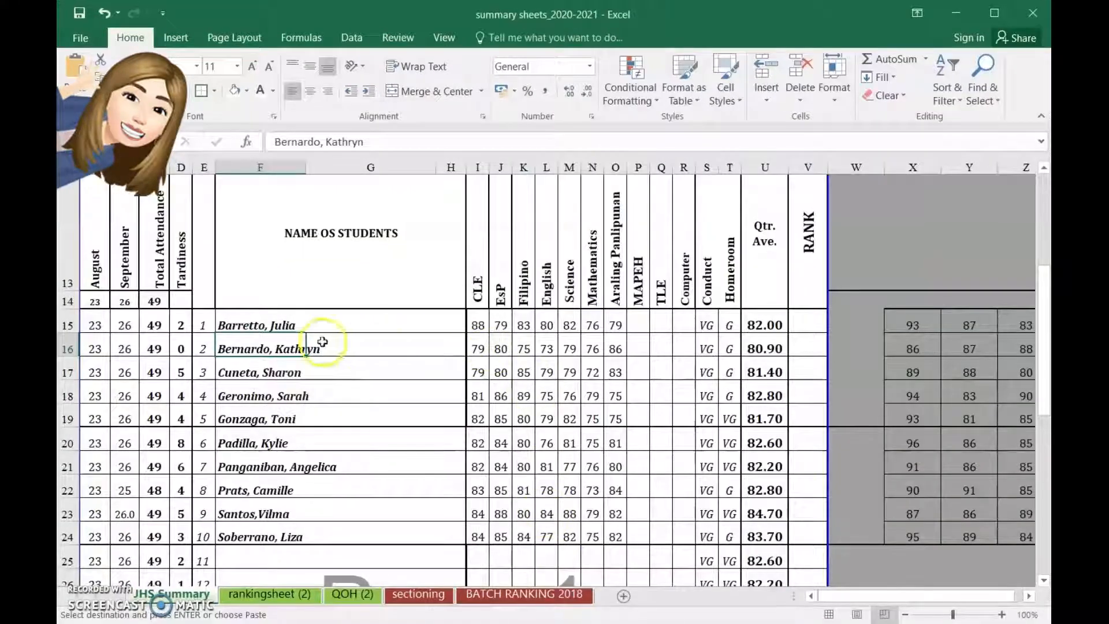
click(478, 349)
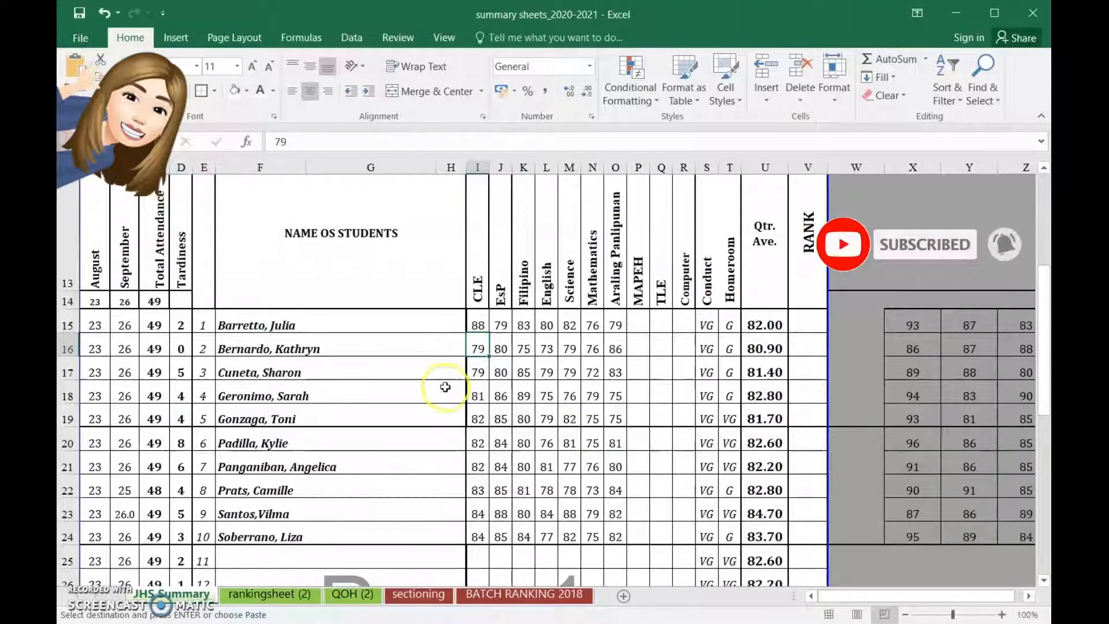
click(475, 464)
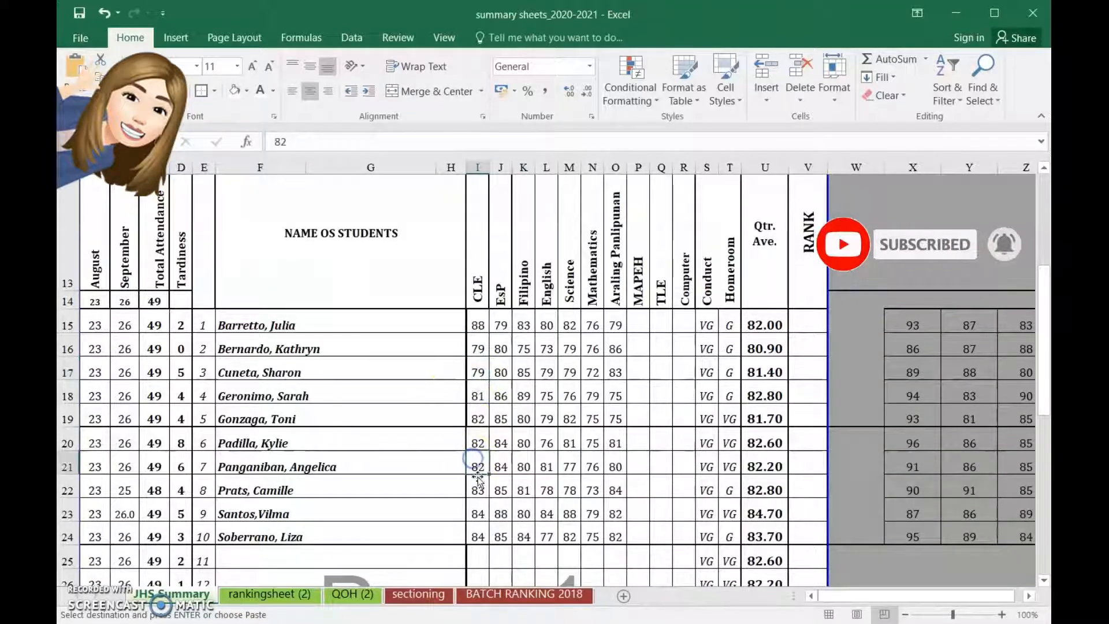
click(478, 349)
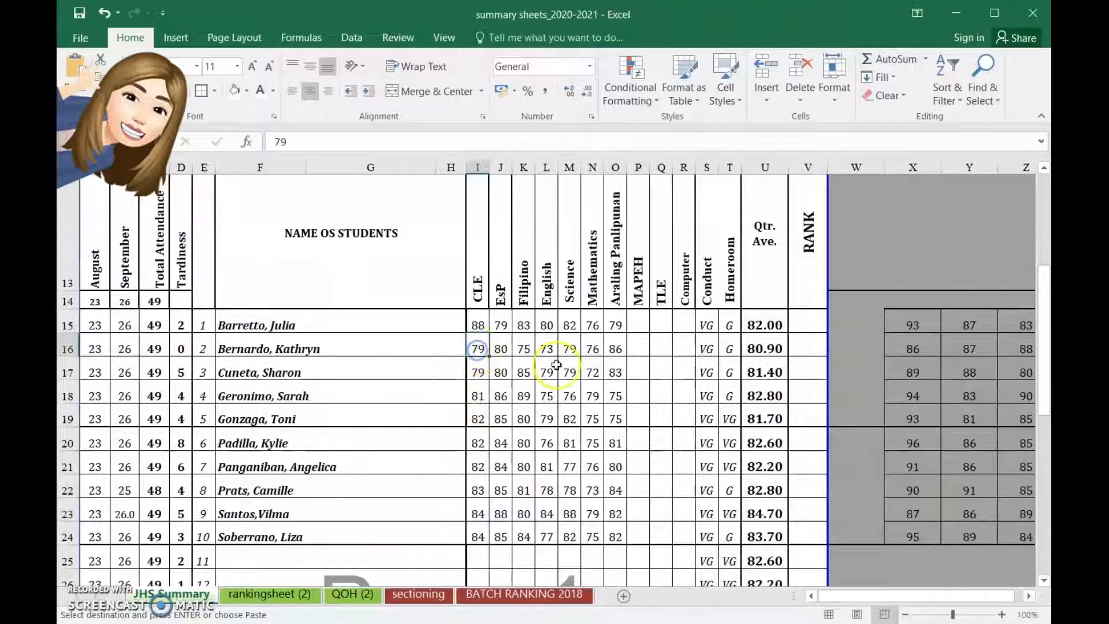
- Go down the CLE column of the summary sheet to examine which row holds each student's grade
key(Down)
key(Down)
key(Down)
key(Down)
key(Down)
key(Down)
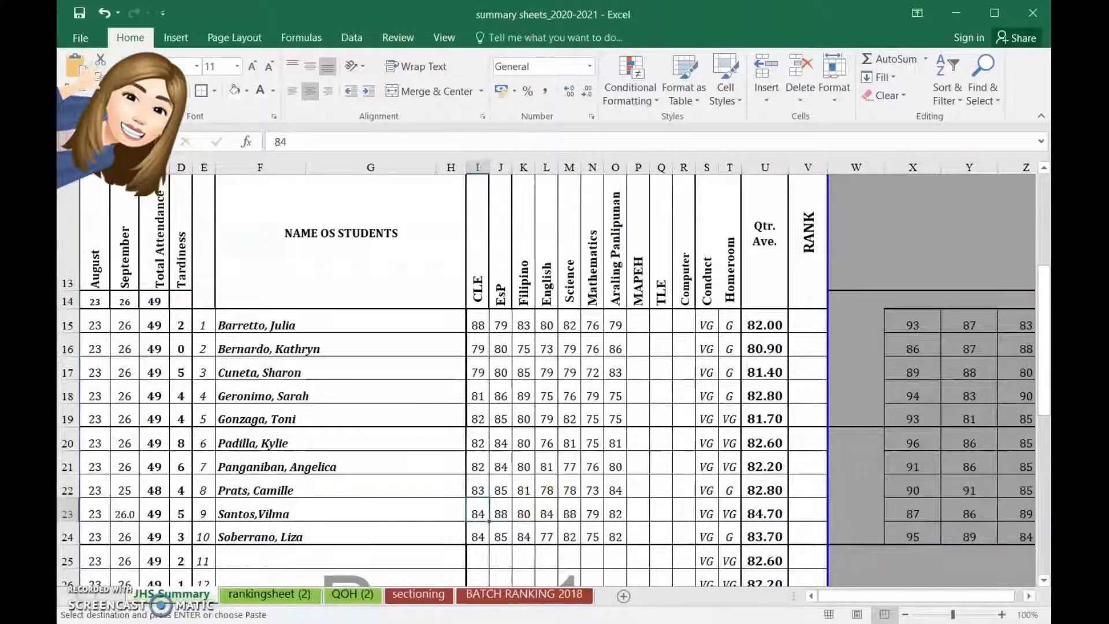
- Return to the report cards workbook and change the second card's Christian Living Education link to reference $I$16
click(711, 604)
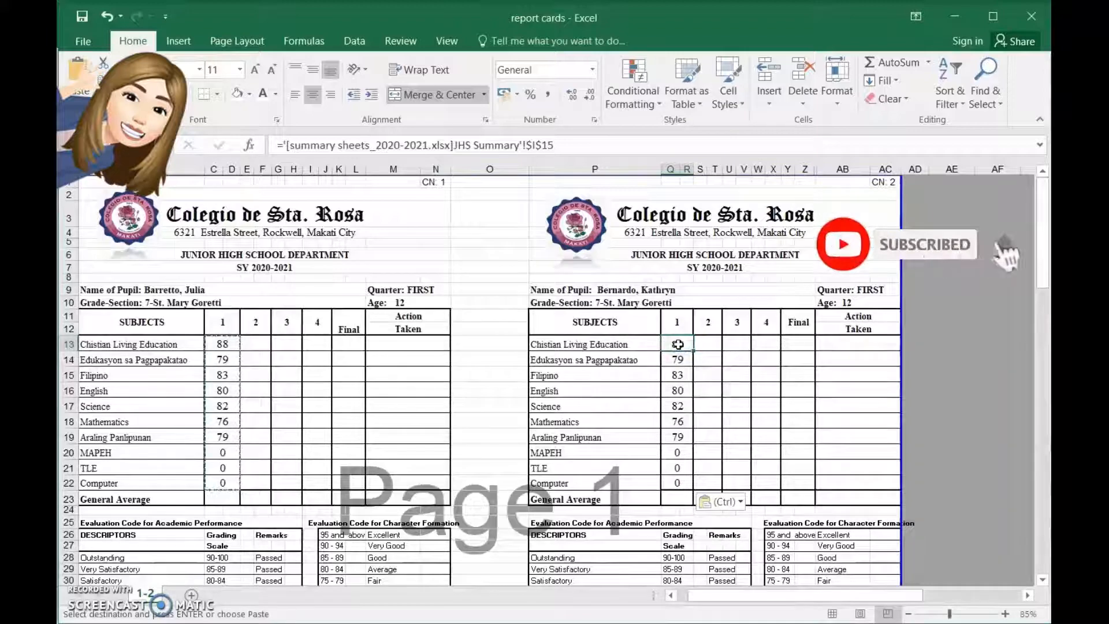
click(579, 145)
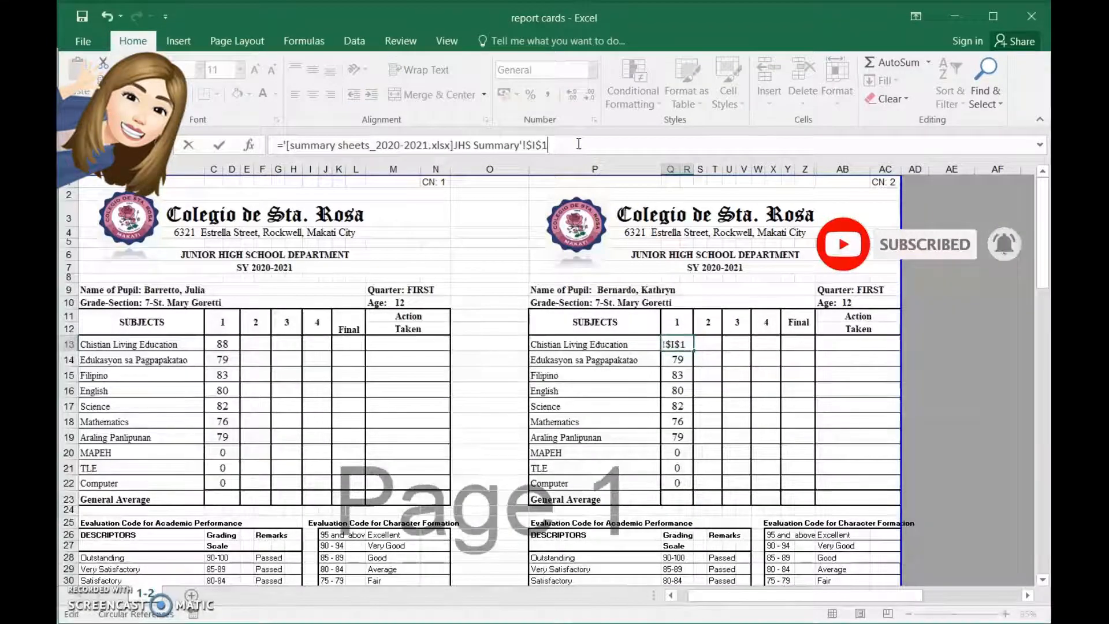
text(6)
key(Return)
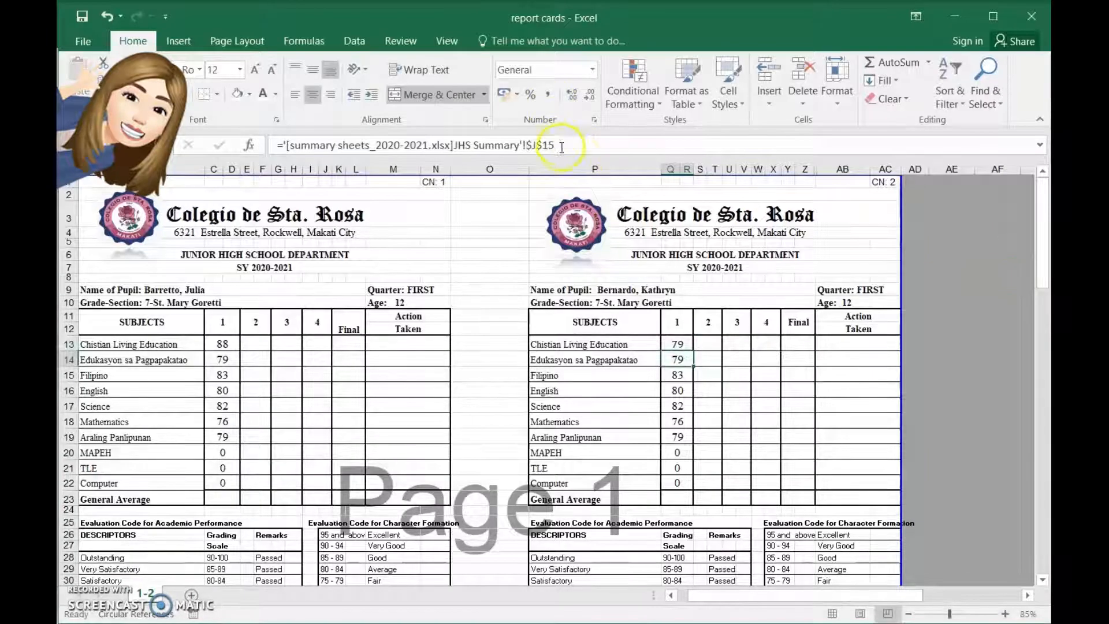
- Change the second card's Edukasyon sa Pagpapakatao, Filipino and English links to row 16, referencing $J$16, $K$16 and $L$16
click(562, 146)
key(Return)
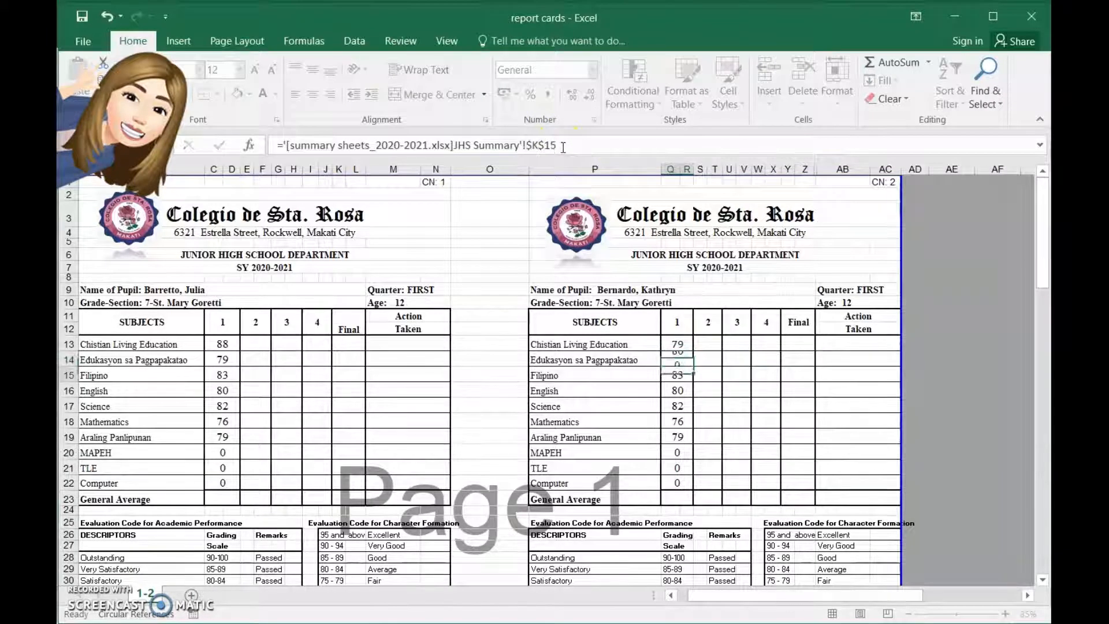
click(563, 146)
text(6)
key(Return)
click(564, 145)
text(6)
key(Return)
- Change the row reference in the second card's Science, Mathematics, Araling Panlipunan and MAPEH links to 16
click(565, 145)
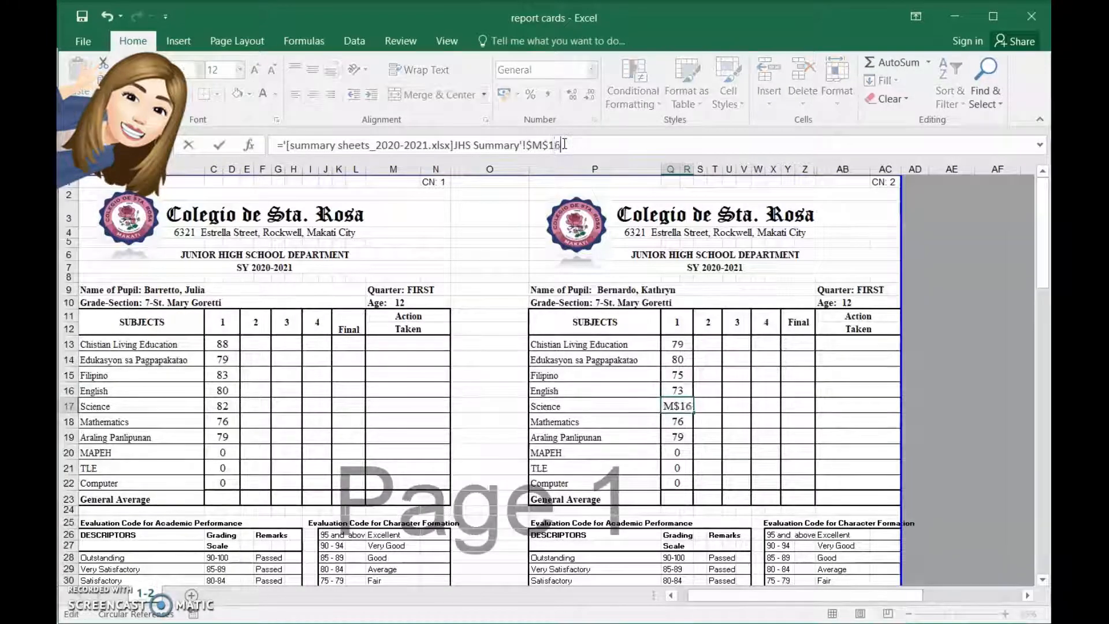
text(6)
key(Return)
key(BackSpace)
text(6)
key(Return)
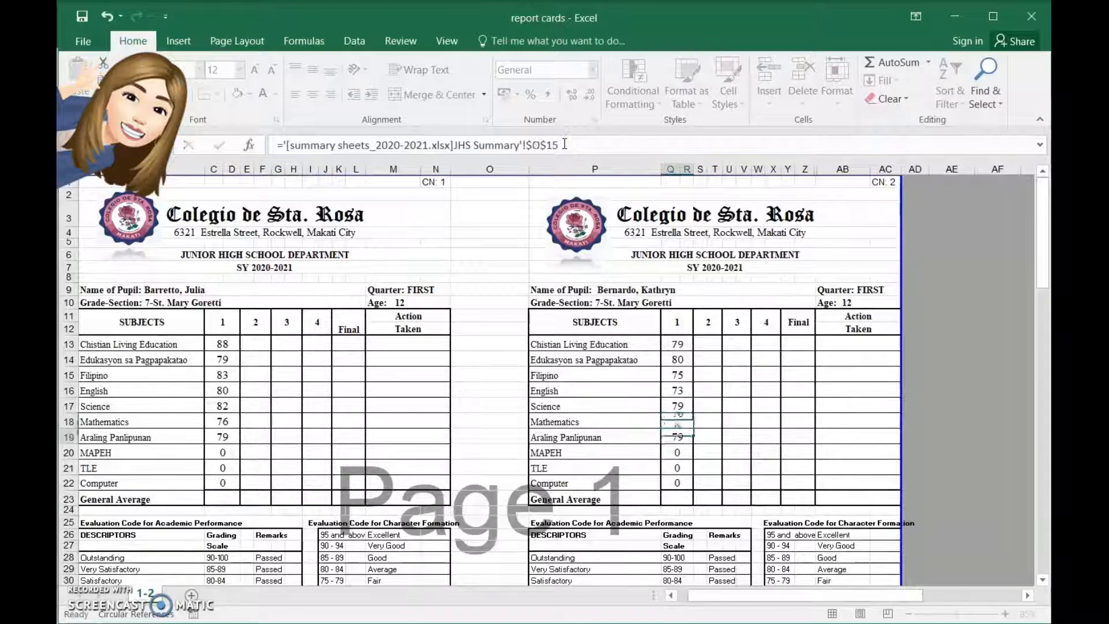
click(566, 144)
text(6)
key(Return)
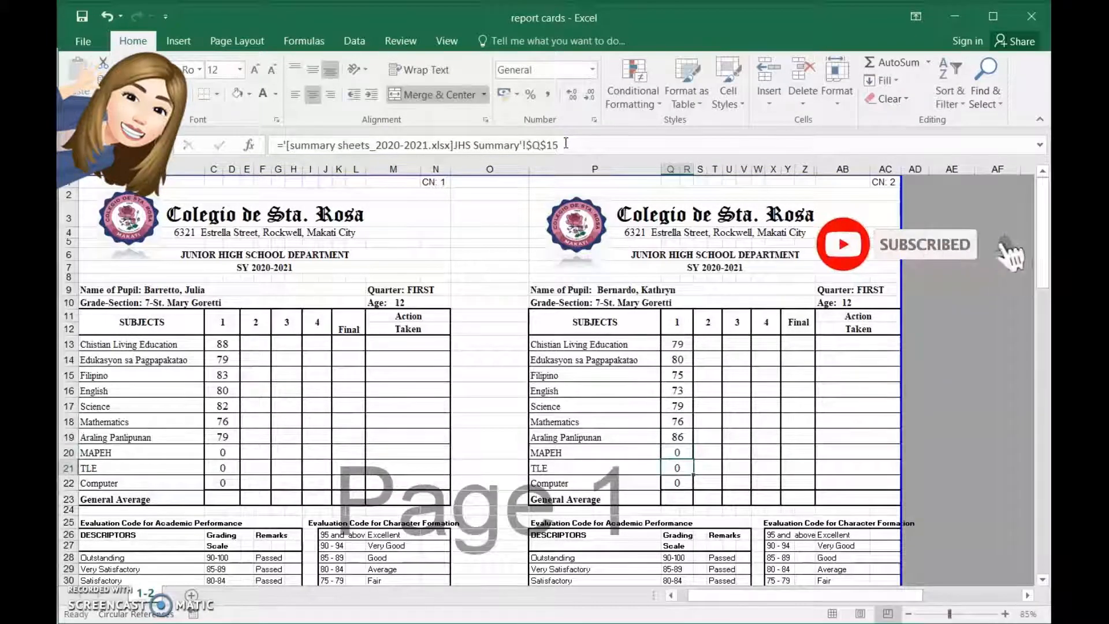
- Change the row reference in the second card's TLE and Computer links to 16
key(Return)
key(Return)
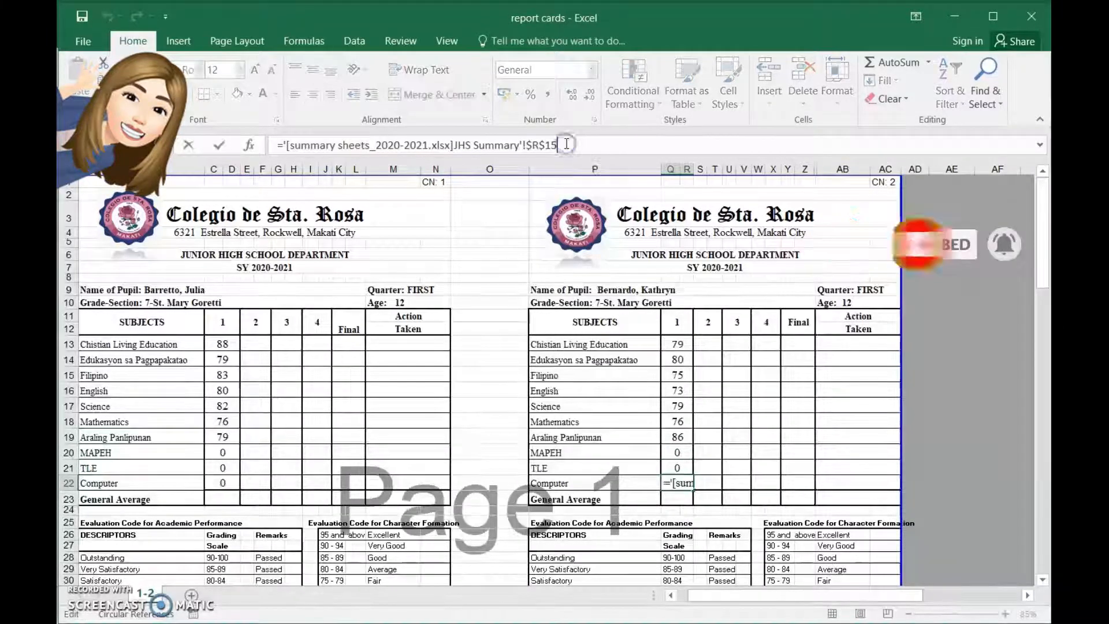
key(Return)
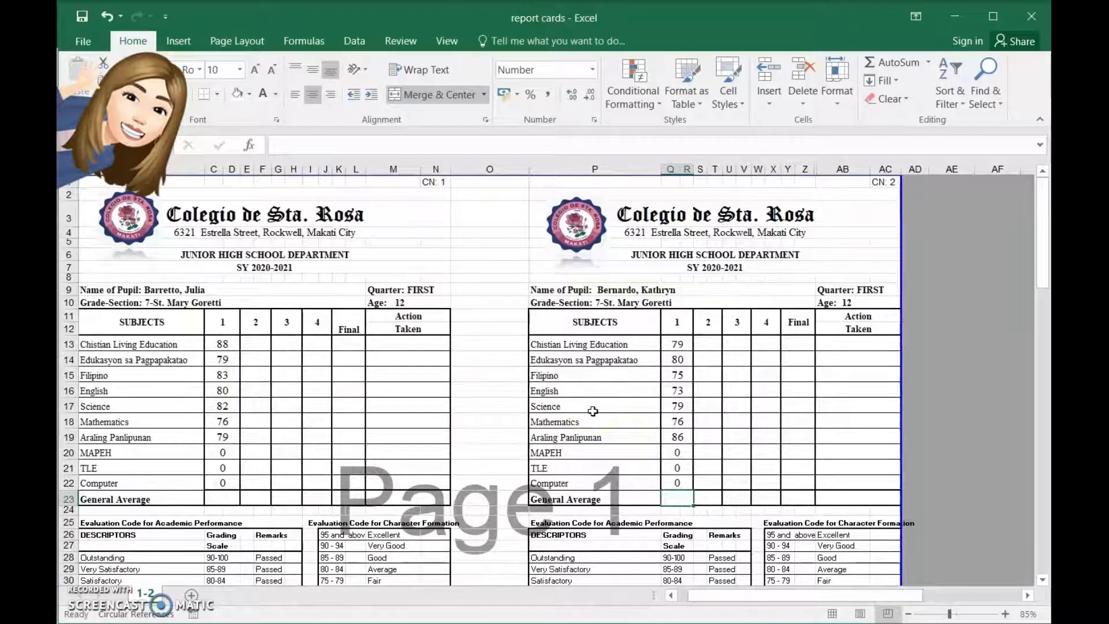
- Compare the two cards' quarter 1 grades and check the second card's against the second student's grades in I16:O16 of the summary sheets workbook
click(674, 384)
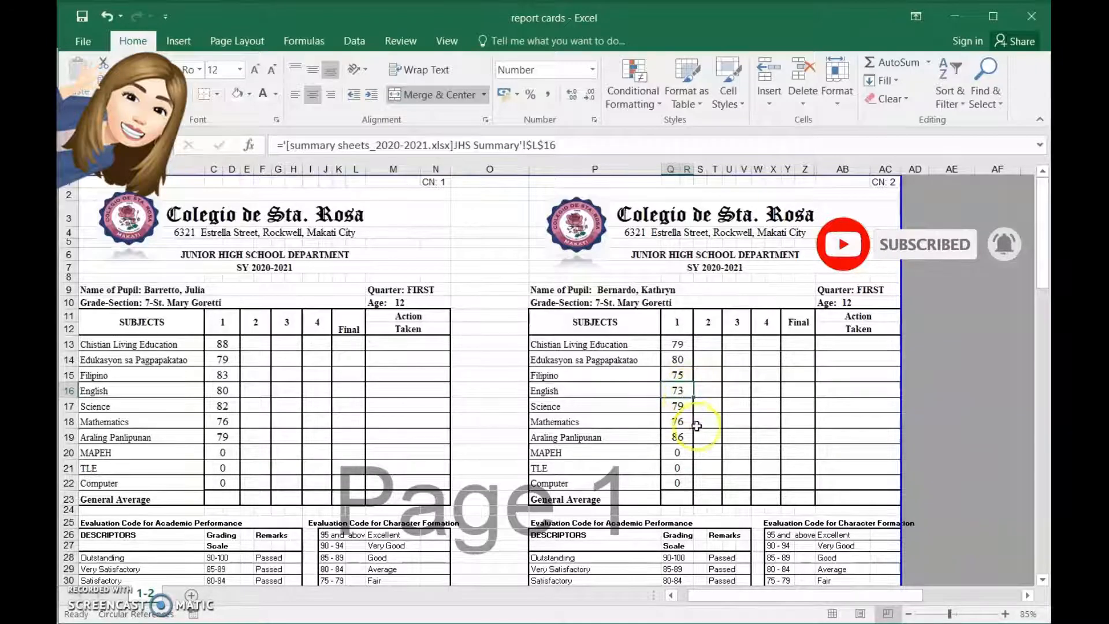
drag(223, 345, 227, 487)
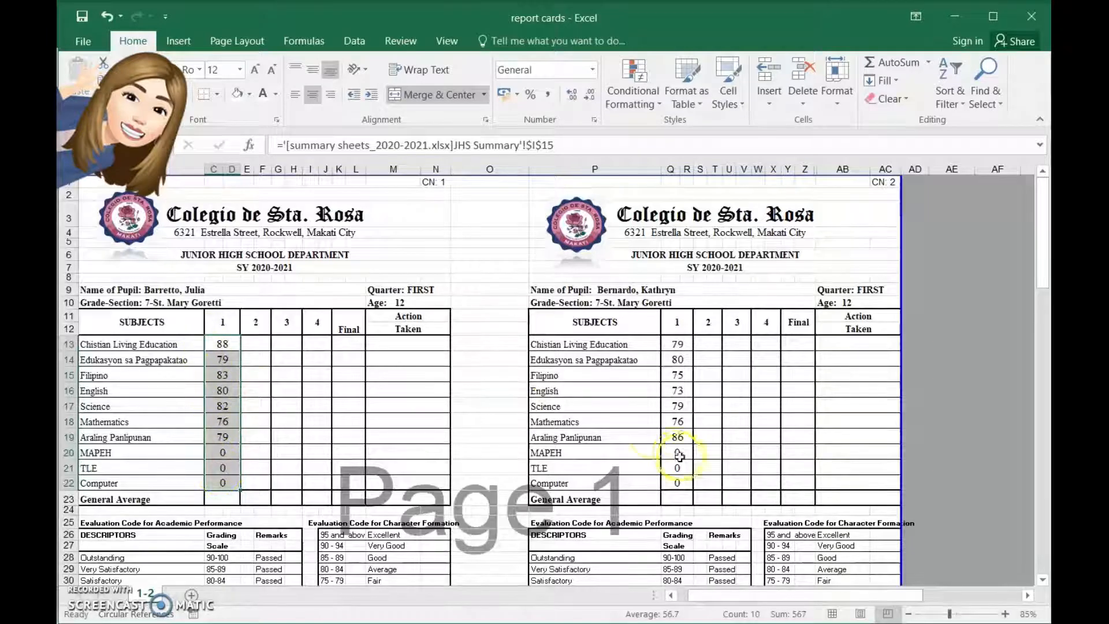
drag(679, 343, 688, 480)
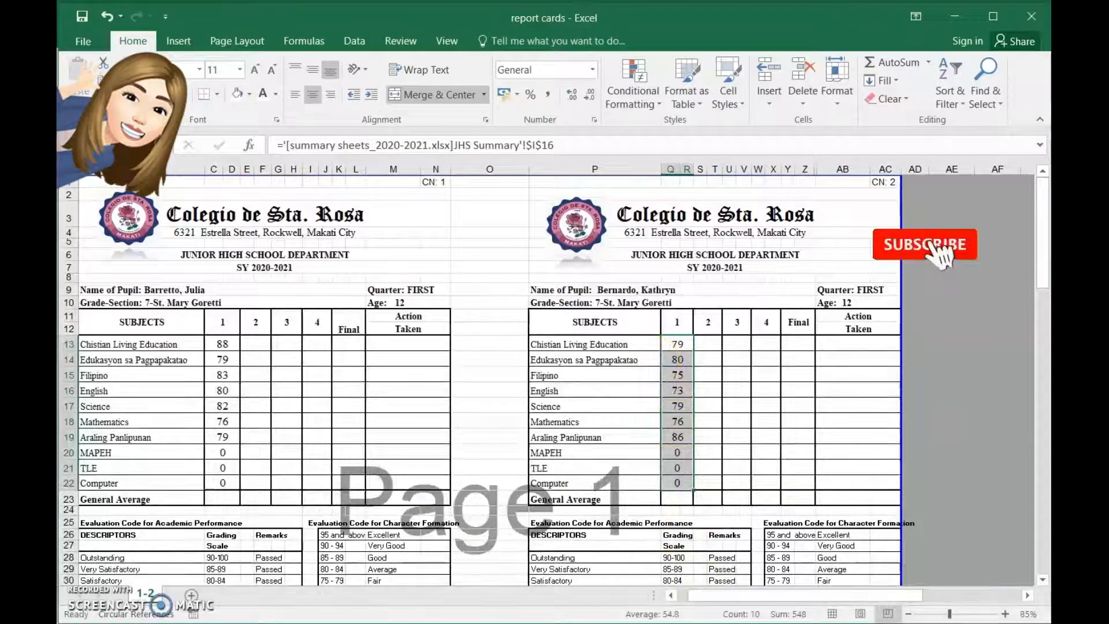
click(561, 621)
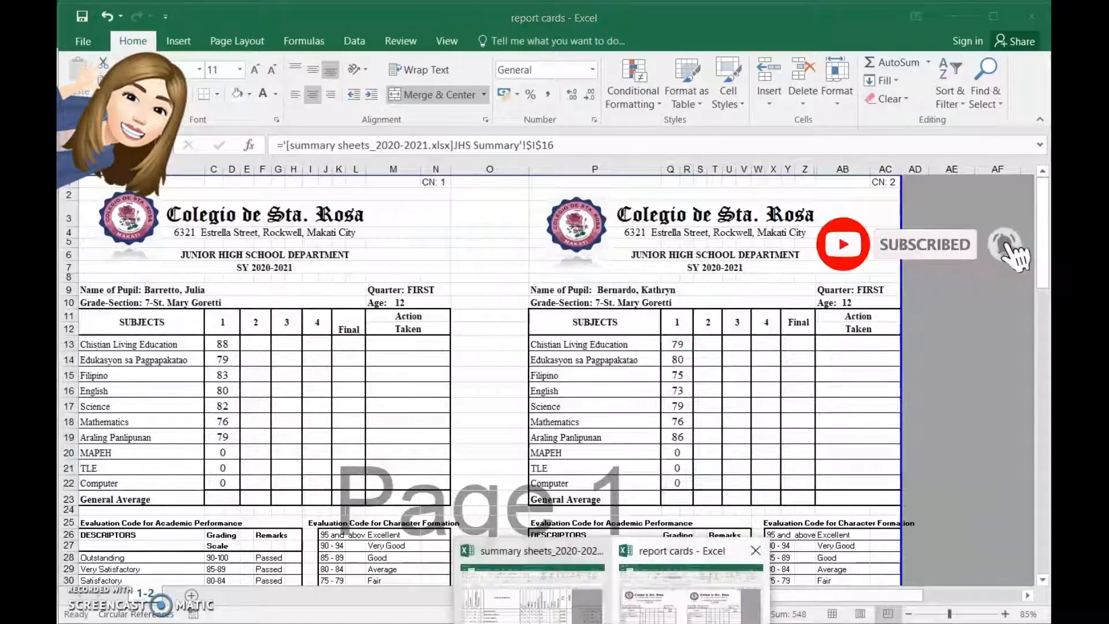
click(561, 619)
drag(478, 349, 616, 349)
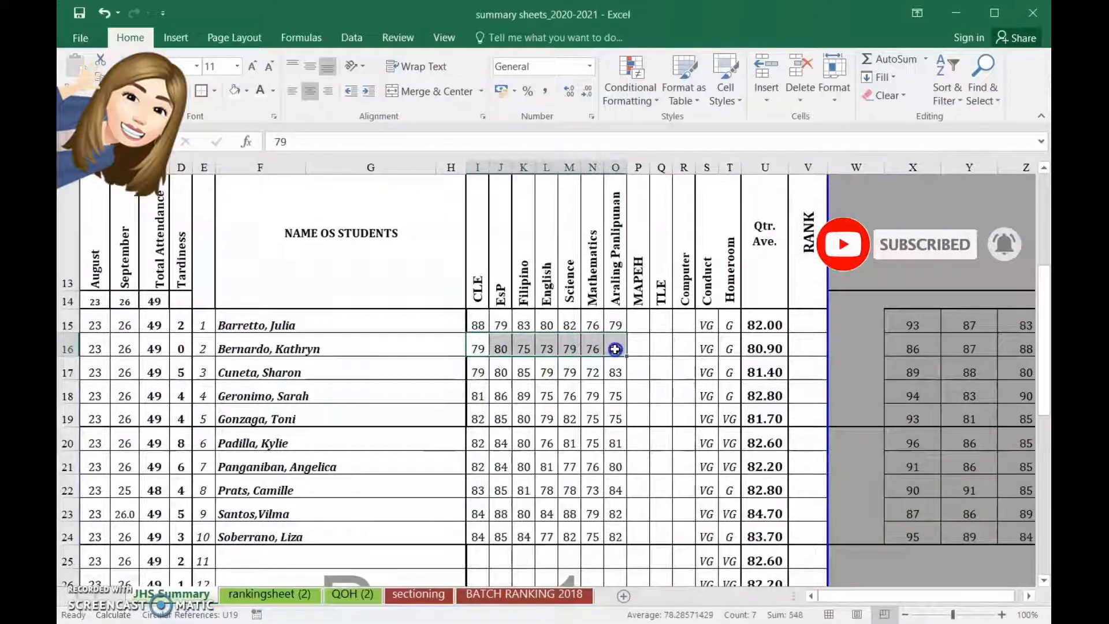
click(590, 466)
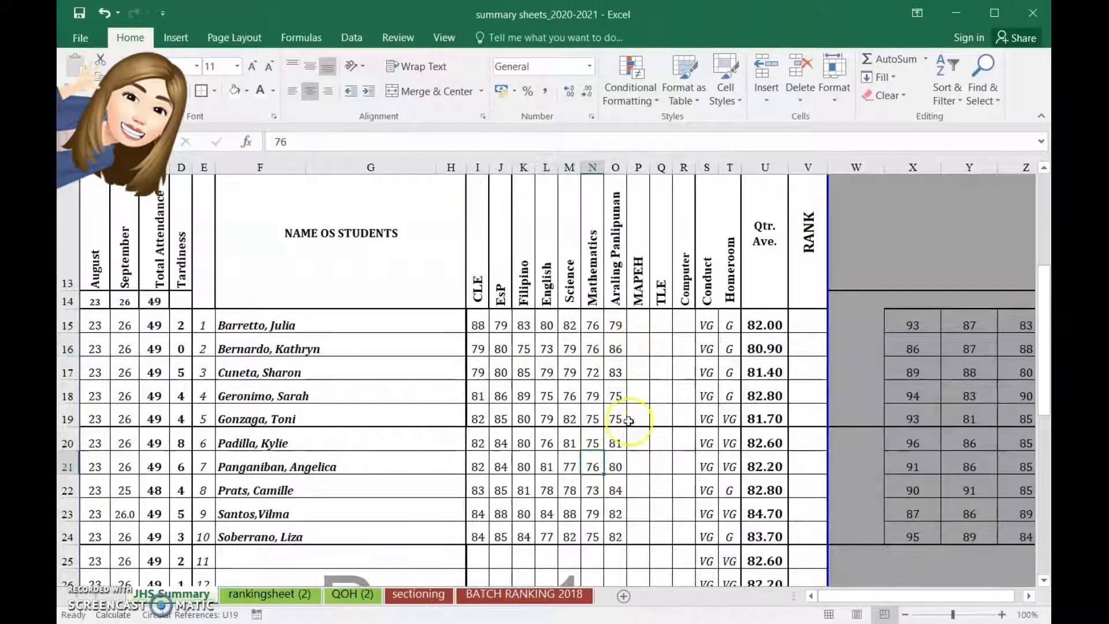
click(640, 320)
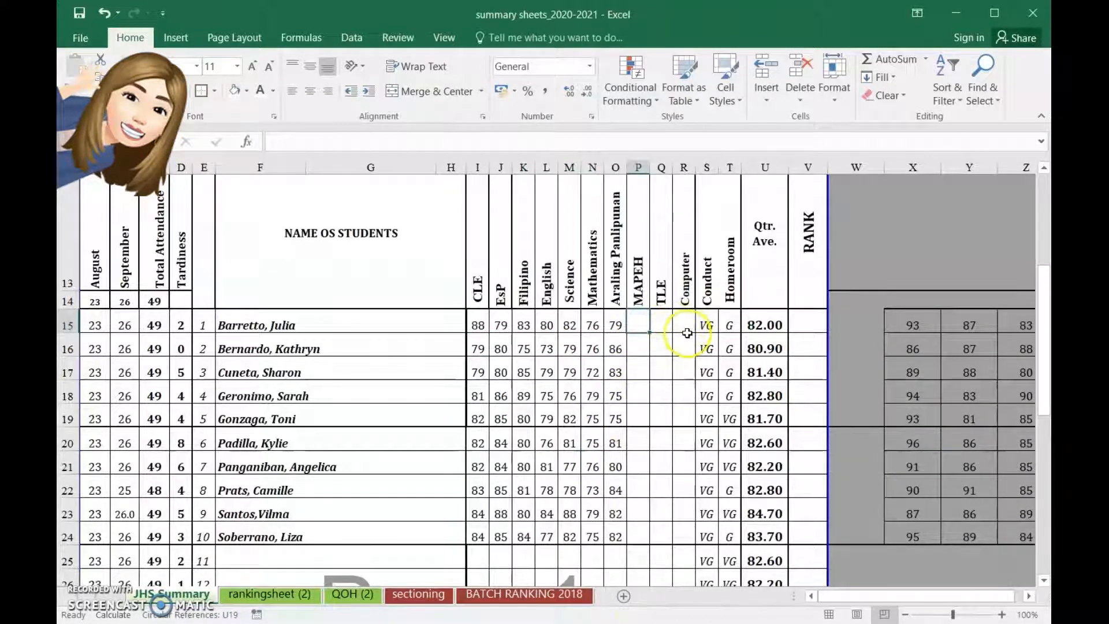
- Copy the grades in X15:X24 of the summary sheet and paste them as values into the MAPEH column from P15
drag(913, 325, 923, 534)
right_click(923, 349)
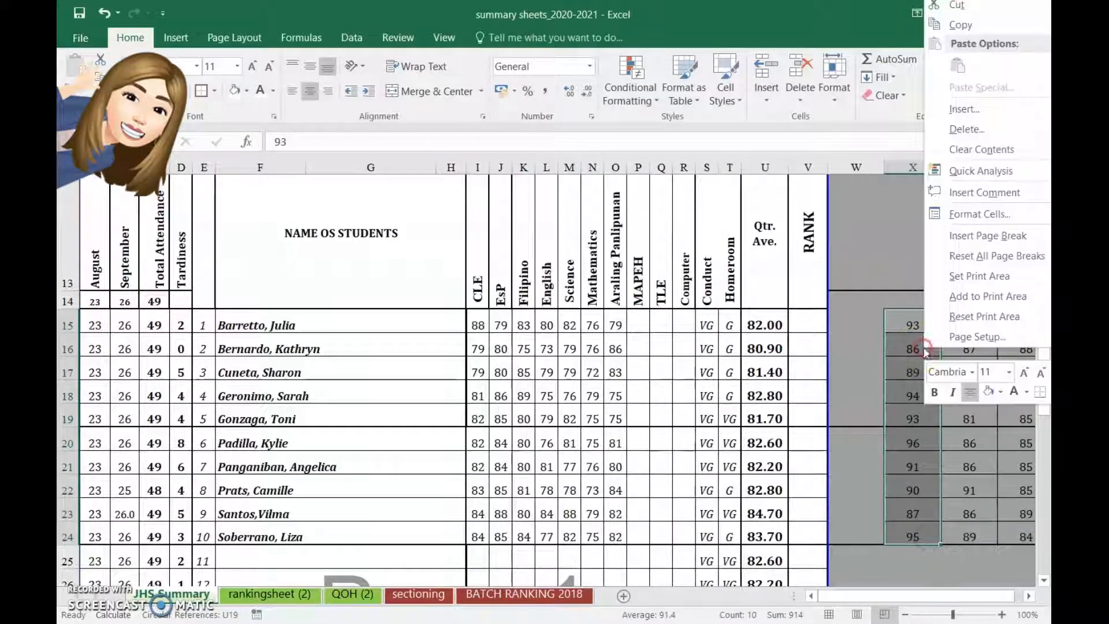
click(961, 25)
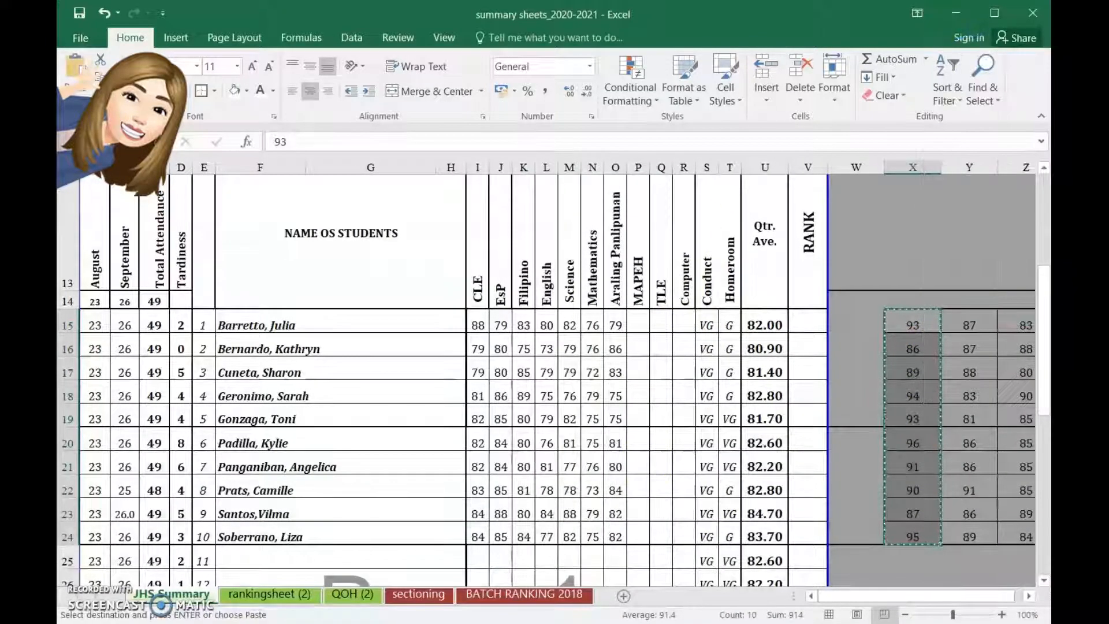
click(612, 622)
click(666, 603)
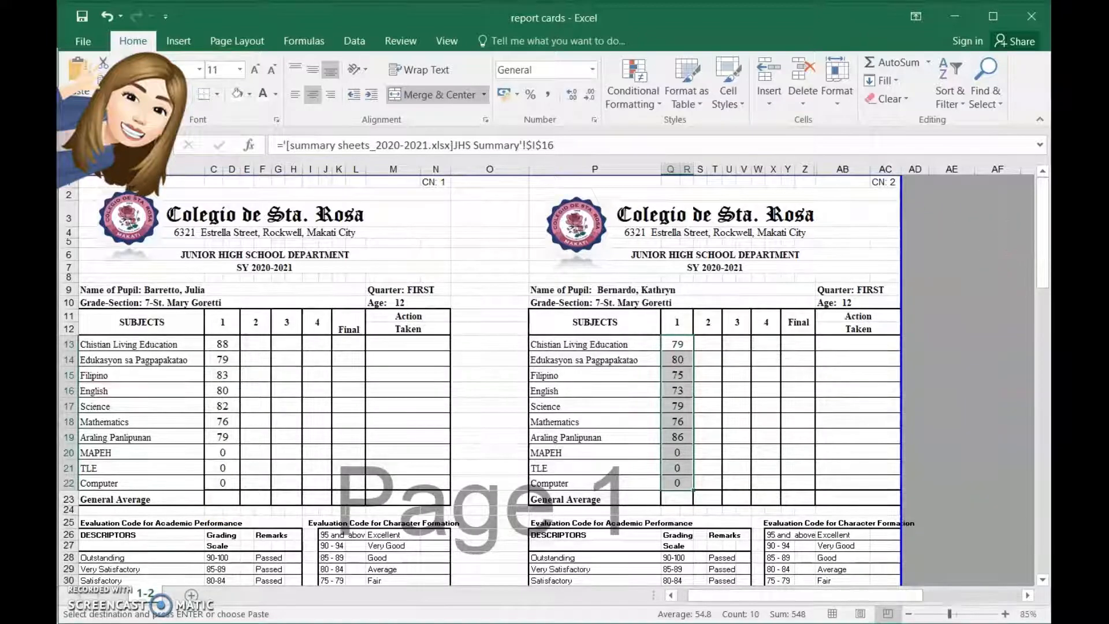
click(613, 623)
click(558, 618)
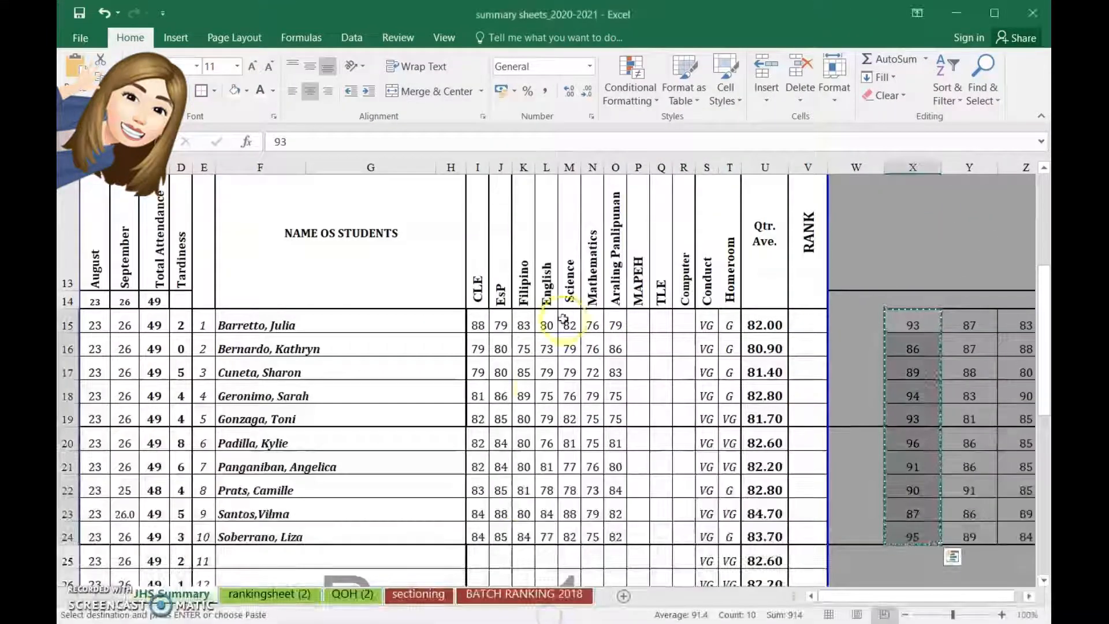
right_click(637, 324)
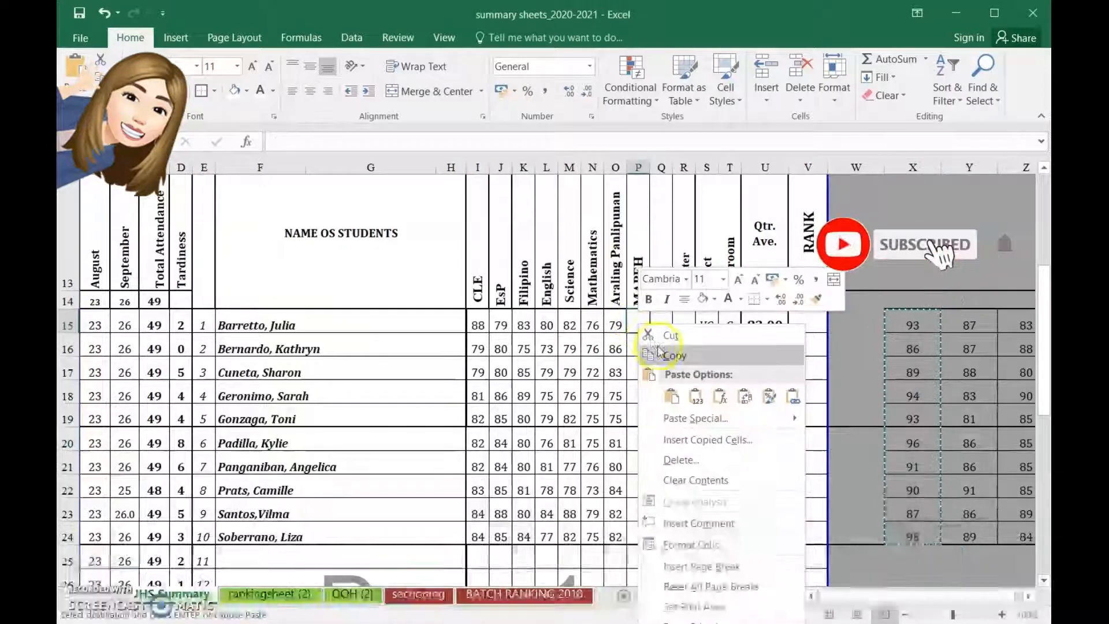
click(696, 396)
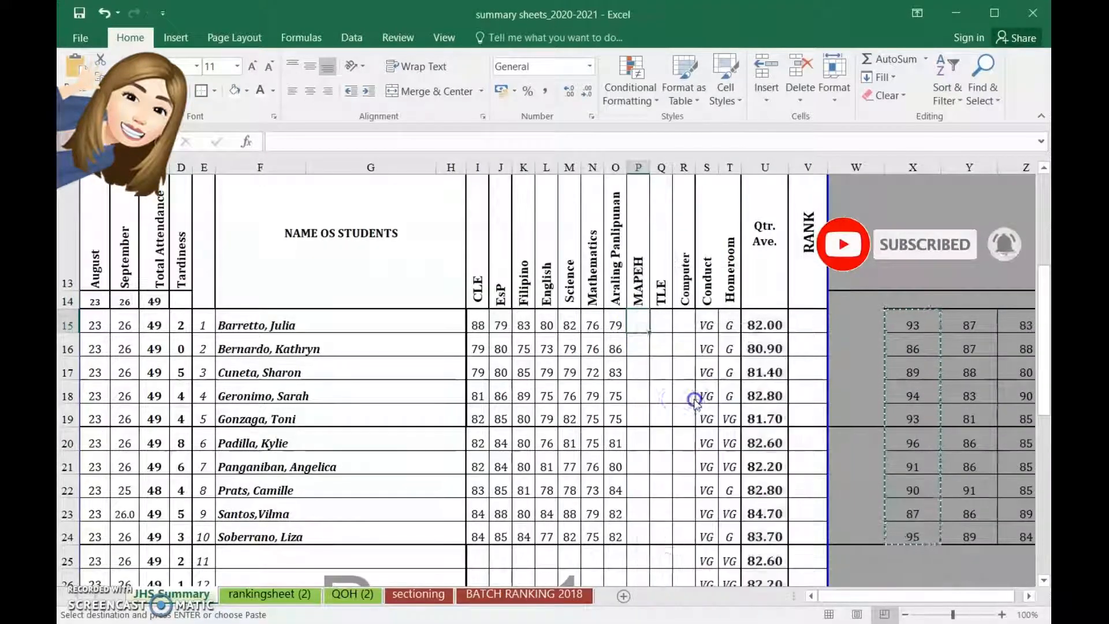
click(605, 416)
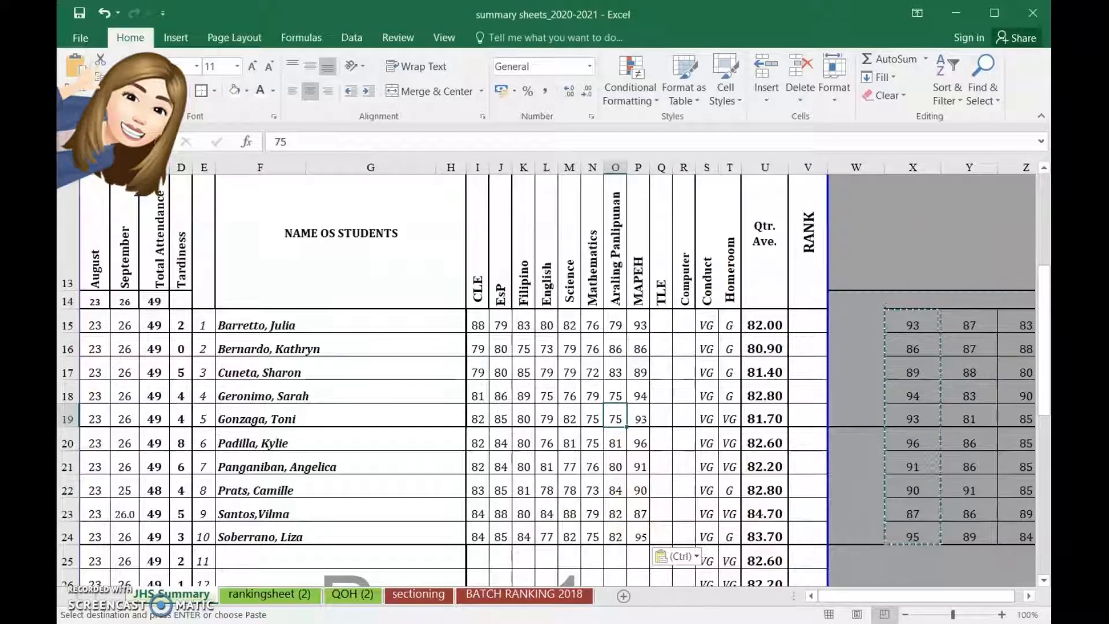
- Switch to the report cards workbook and check the linked MAPEH grades on both cards
click(682, 612)
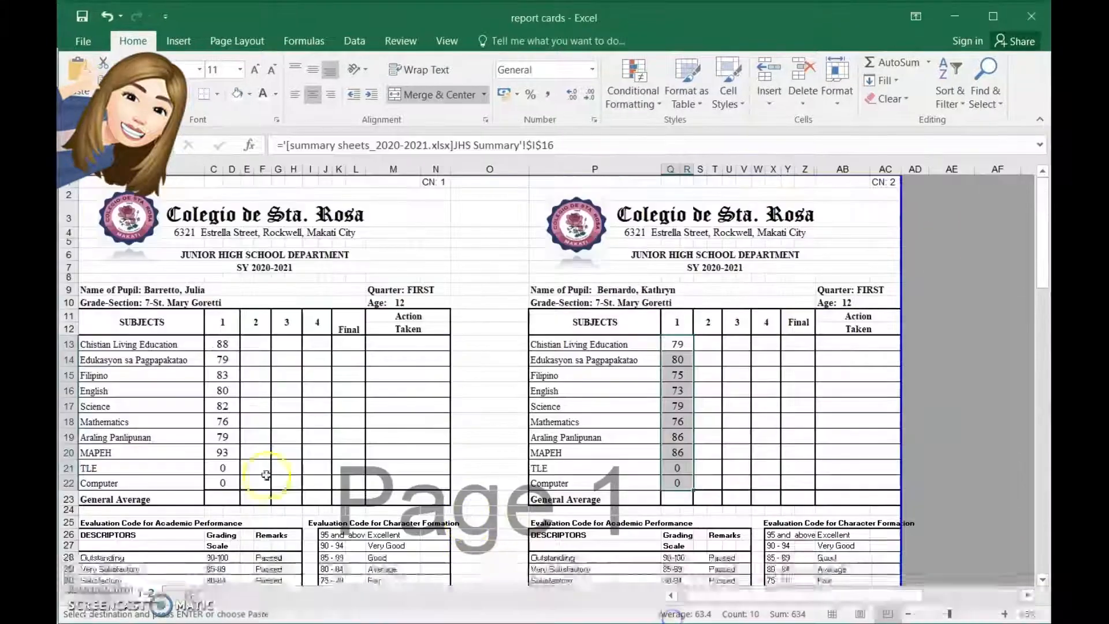
click(223, 452)
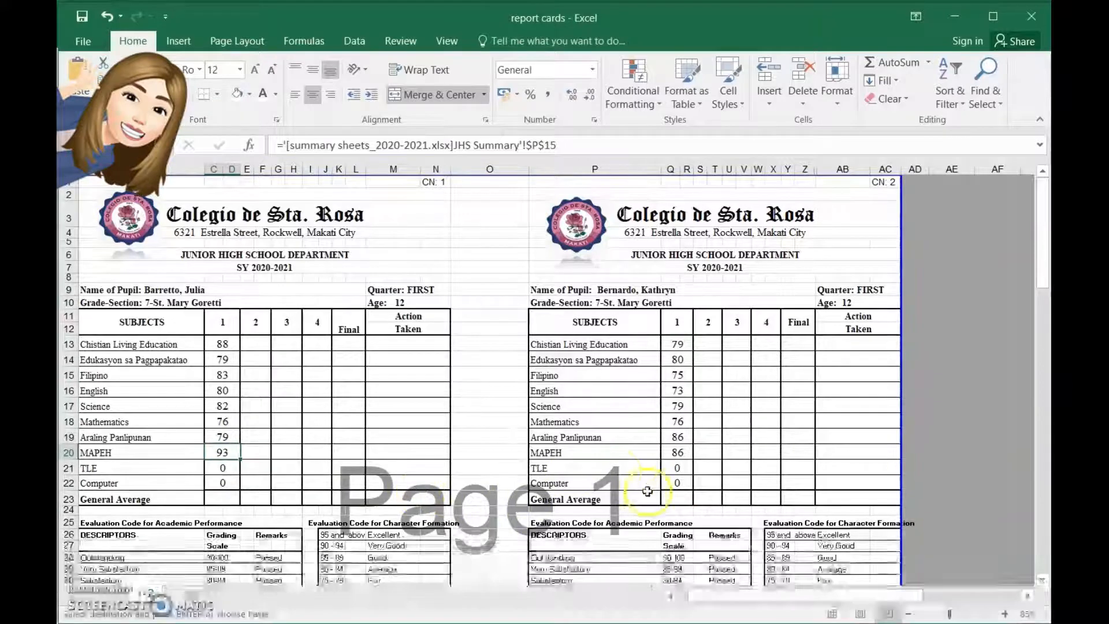
click(679, 454)
click(224, 452)
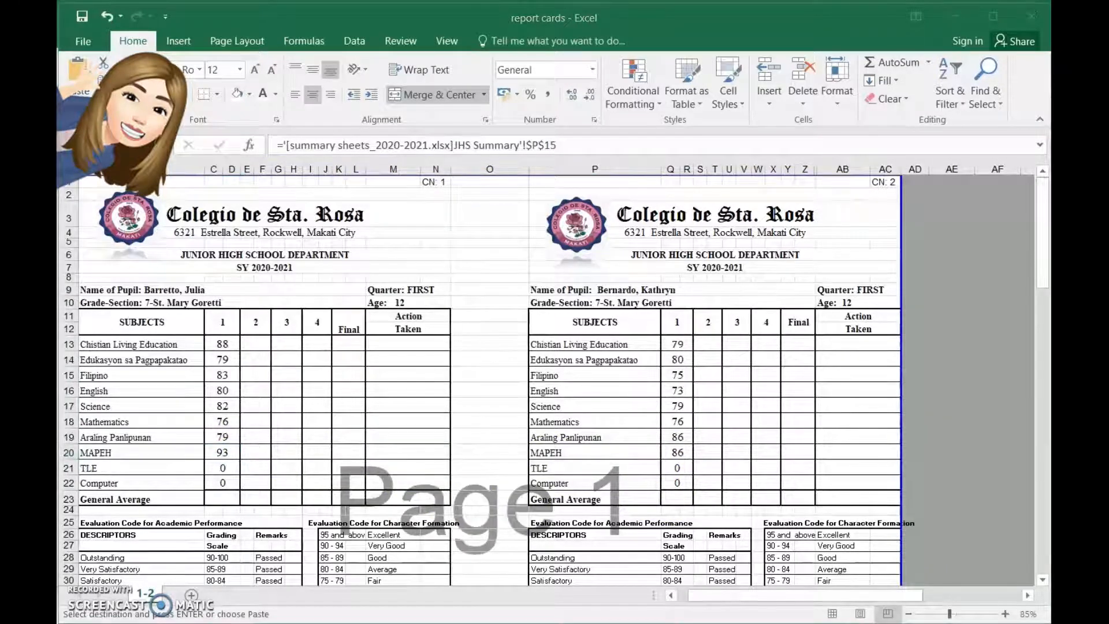
- Return to the summary sheets workbook, copy the grades in Y15:Y24 and paste them as values into the TLE column from Q15
click(532, 592)
drag(978, 325, 980, 531)
right_click(980, 531)
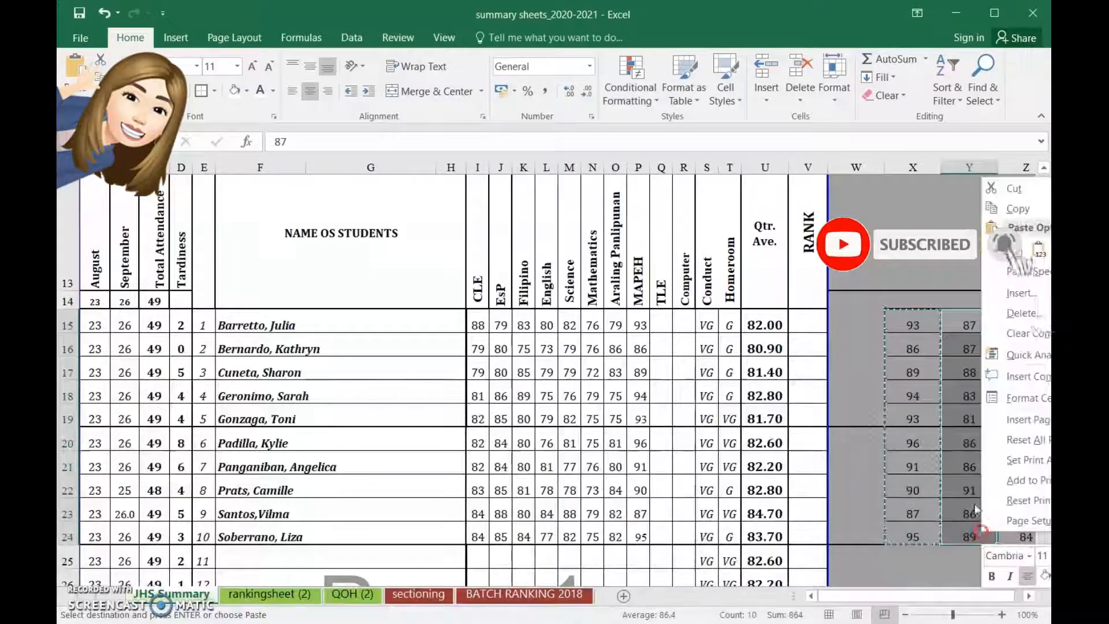
click(1020, 207)
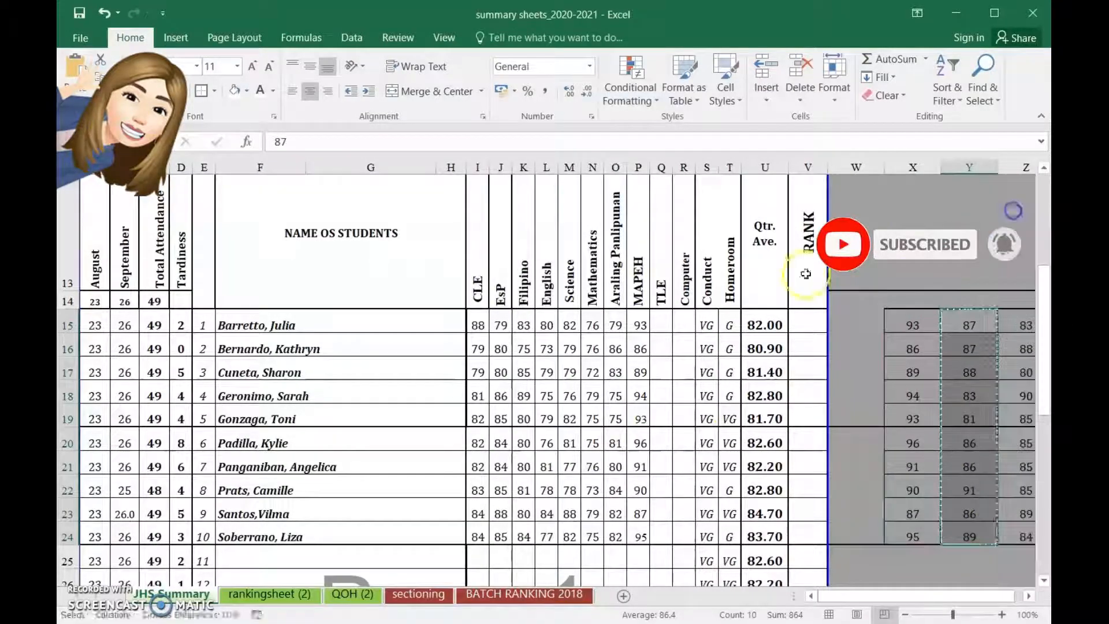
right_click(670, 325)
click(723, 396)
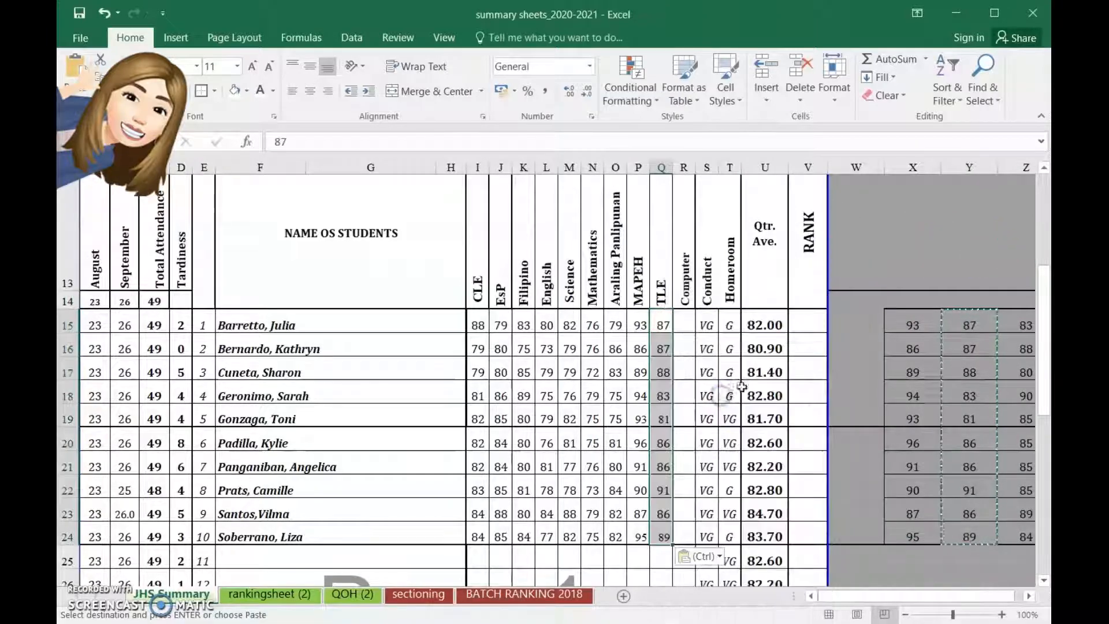
- Copy the grades in Z15:Z24 and paste them as values into the Computer column from R15
drag(1026, 327, 1027, 547)
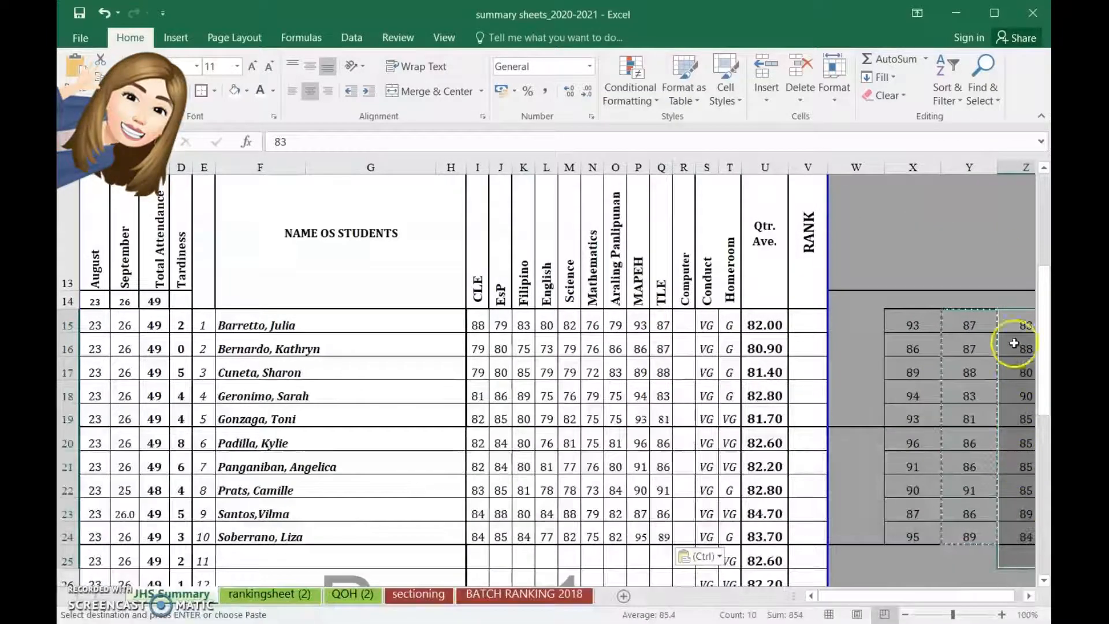
right_click(1023, 533)
click(1034, 197)
scroll(607, 347, right, 3)
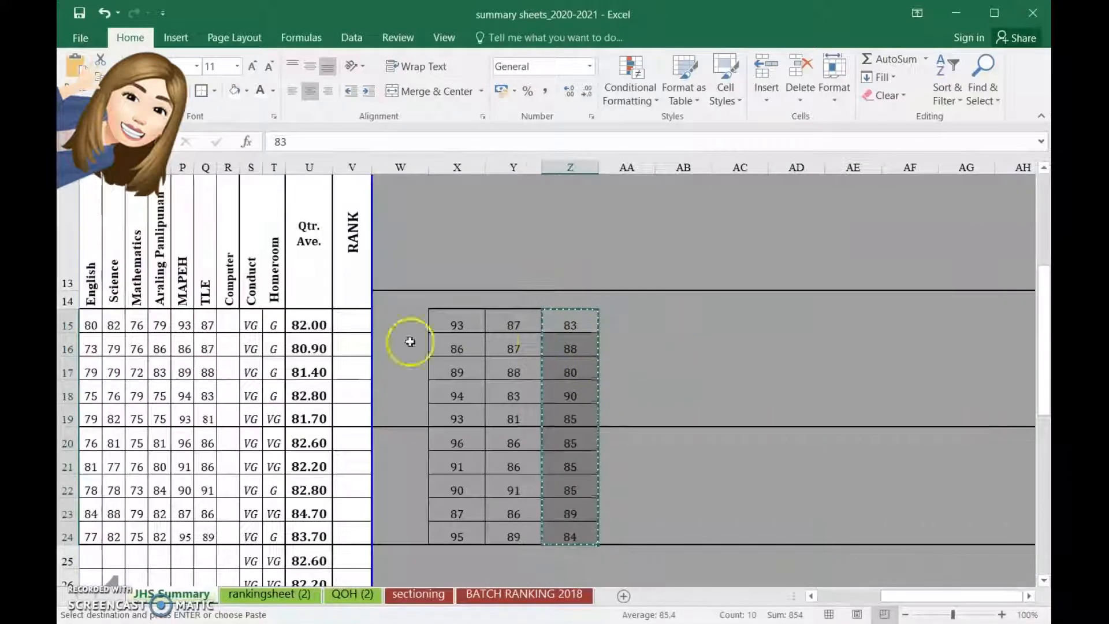
right_click(226, 324)
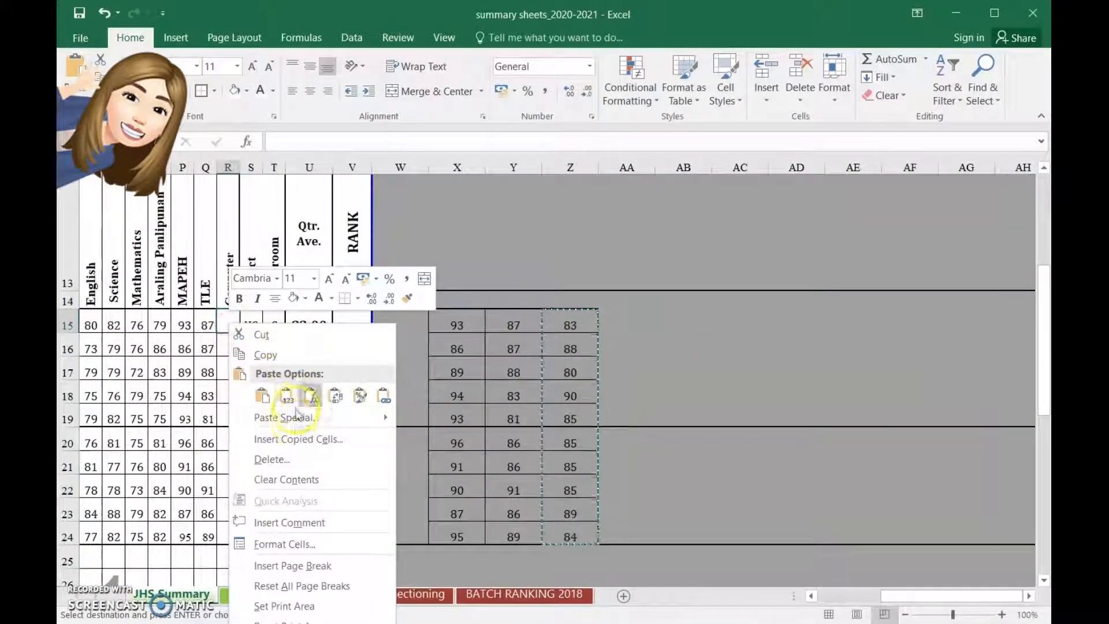
click(290, 395)
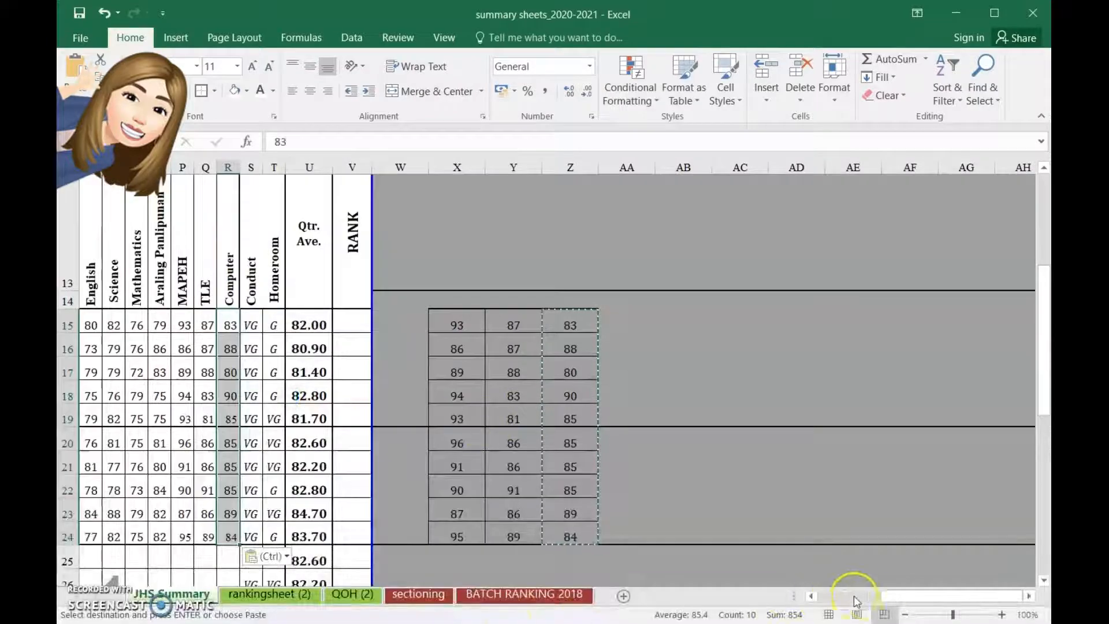
drag(909, 597, 846, 608)
click(523, 372)
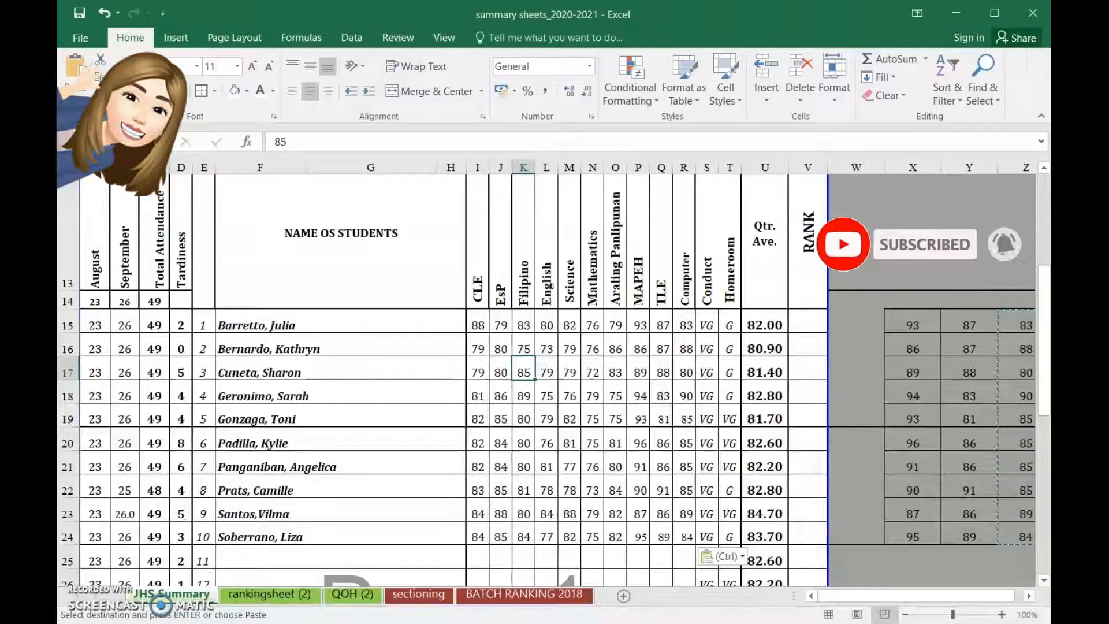
- Switch to the report cards workbook and check the linked first-quarter grades for all subjects on both cards
click(687, 572)
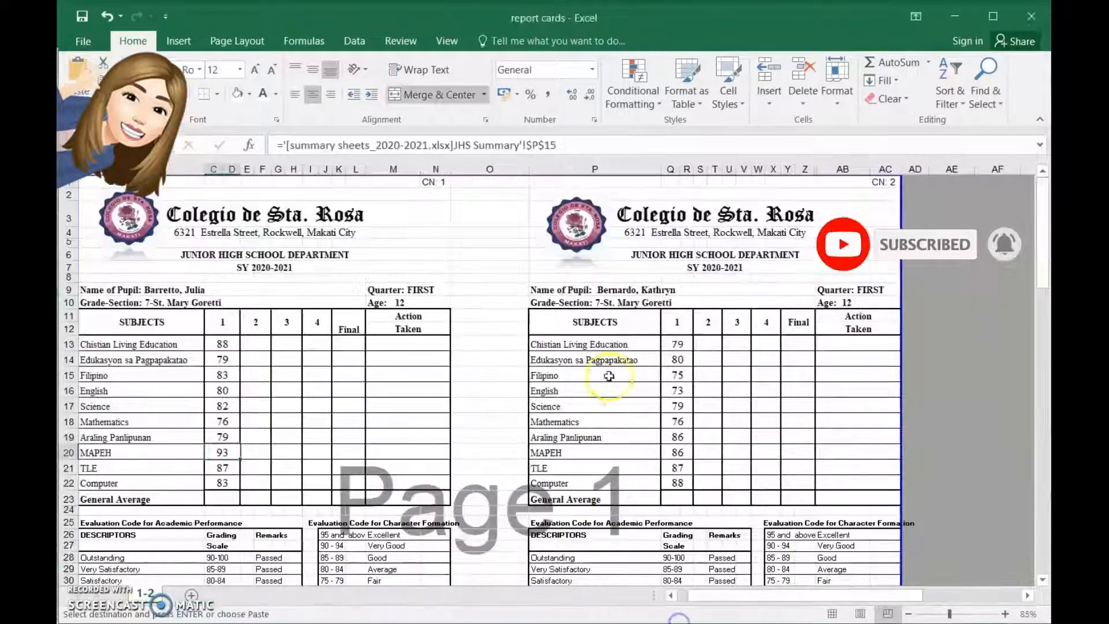
drag(673, 350, 679, 483)
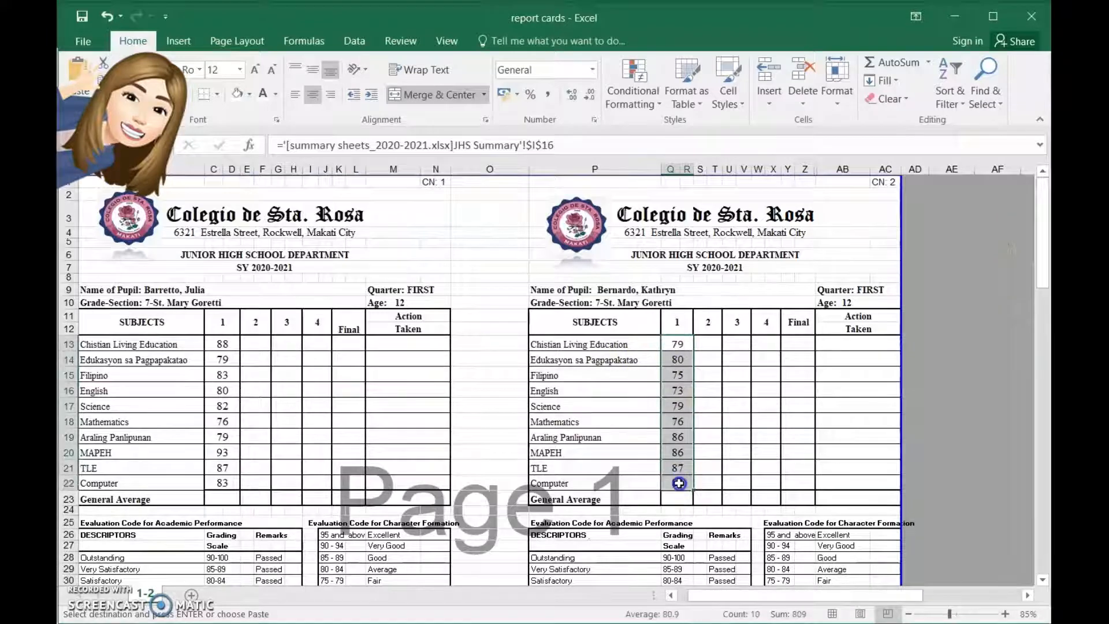
drag(220, 357, 217, 485)
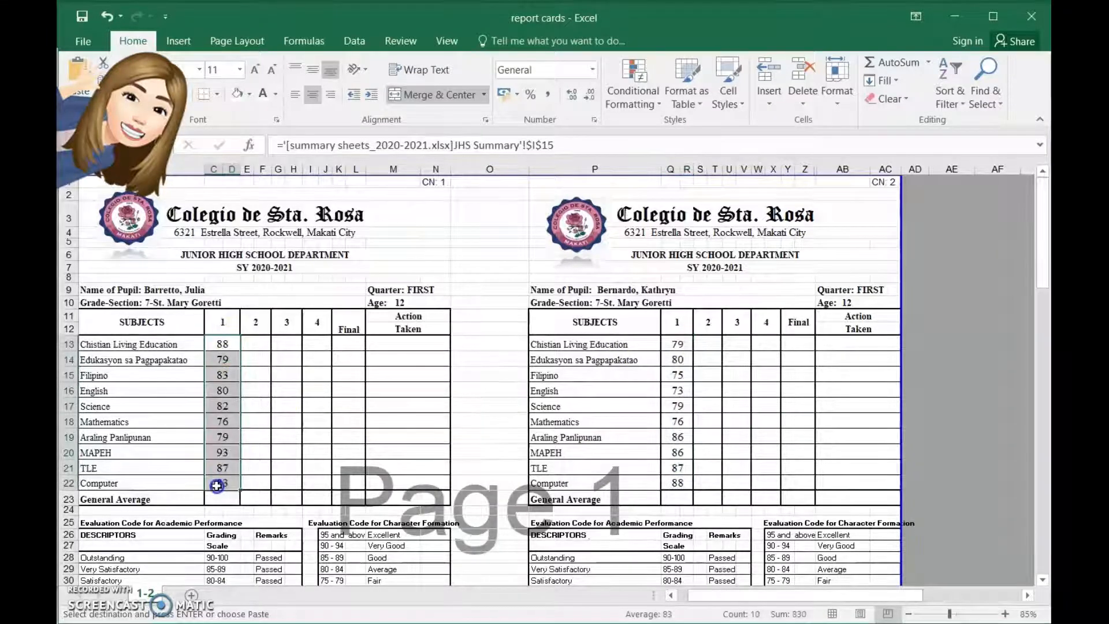
click(360, 437)
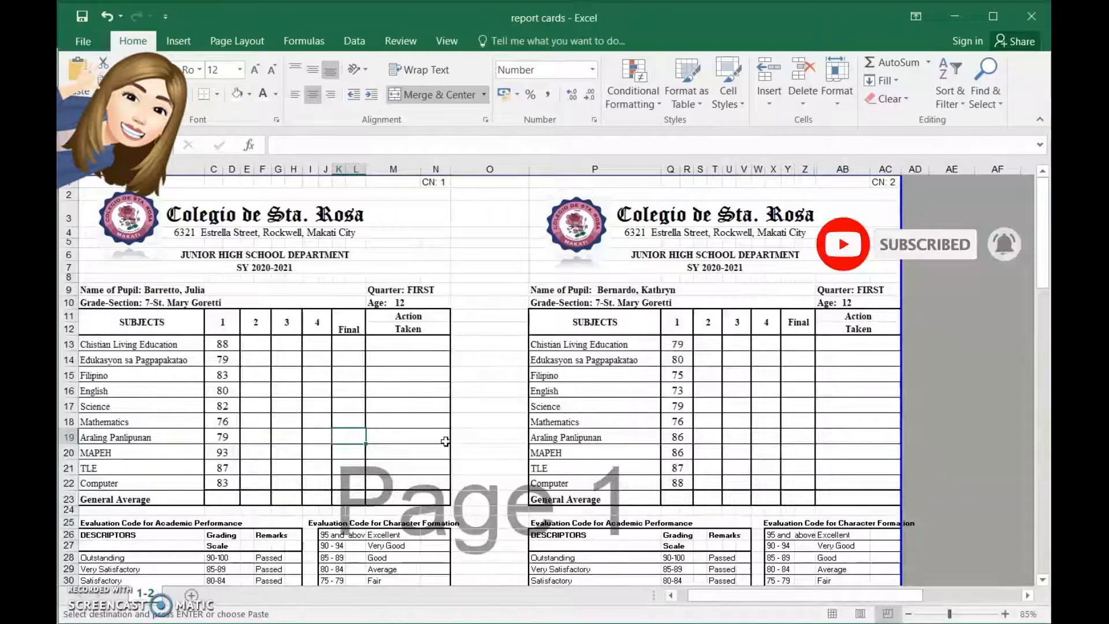
click(683, 345)
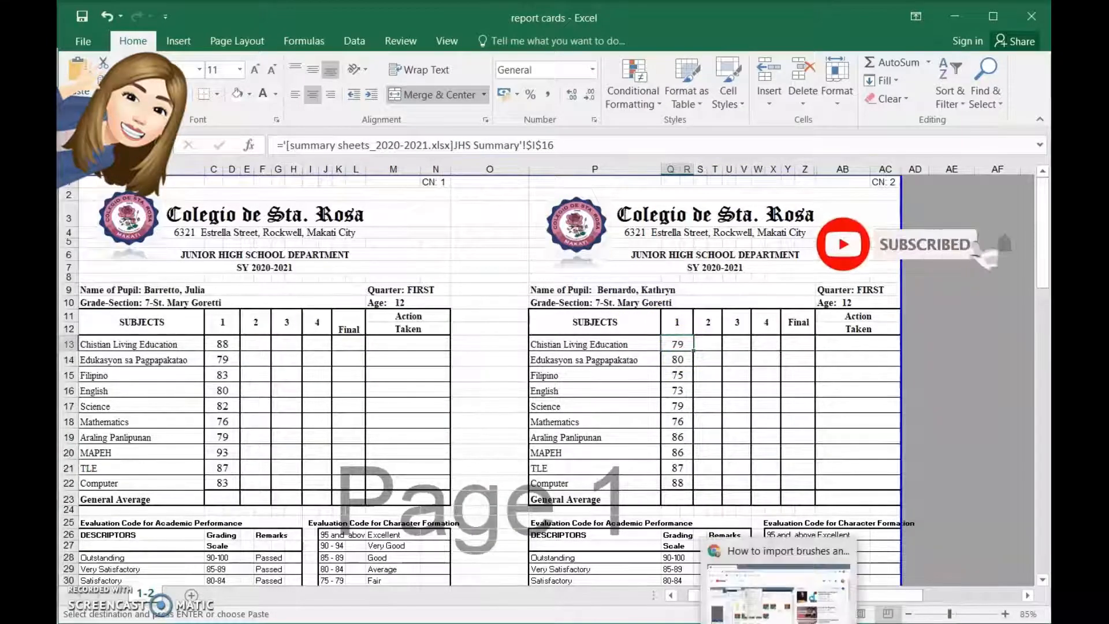
- Return to the summary sheets workbook and set the second student's CLE grade in I16 to 82
click(612, 623)
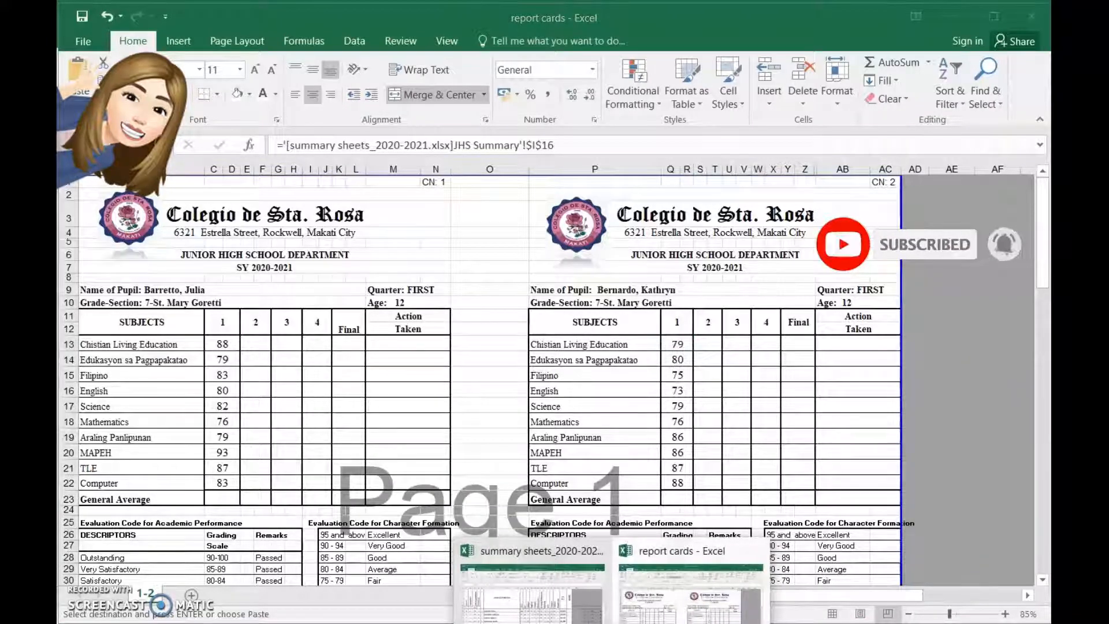
click(546, 616)
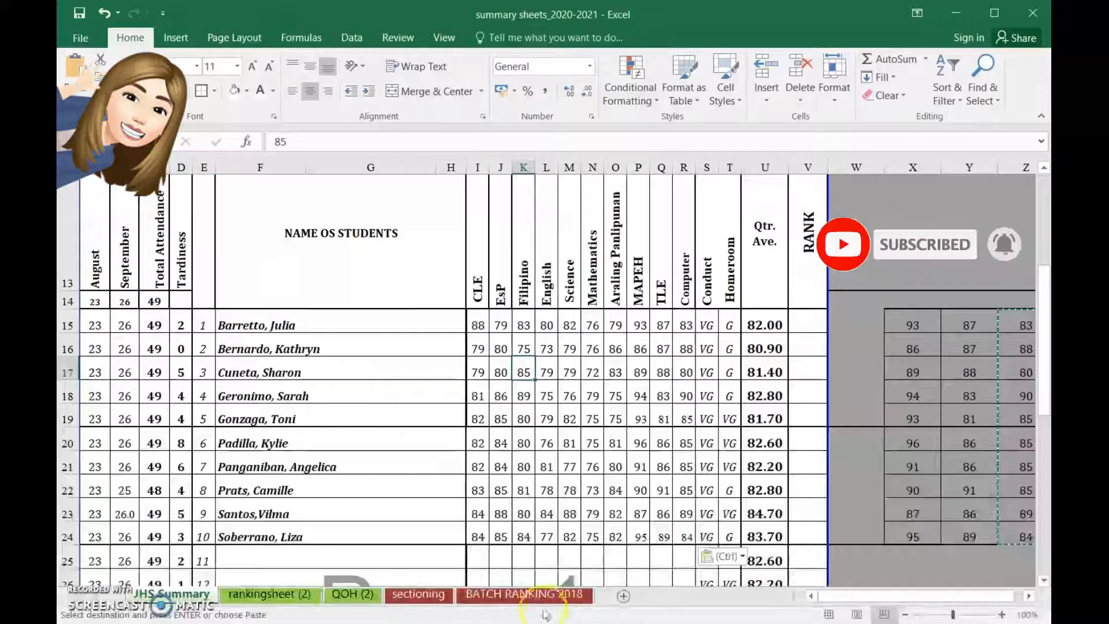
click(478, 349)
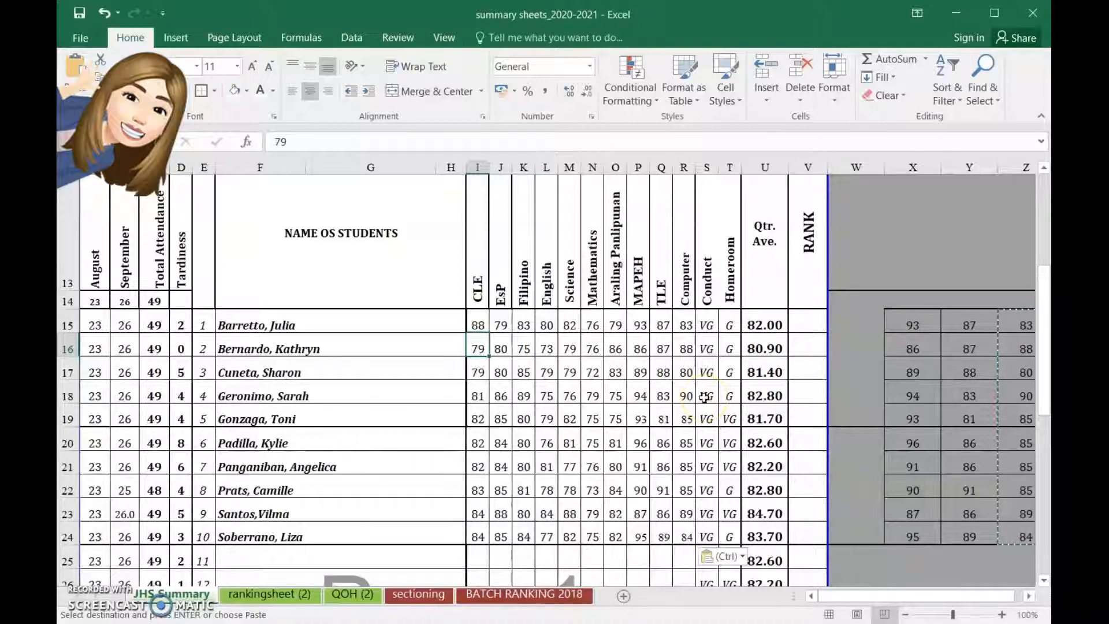
text(82)
key(Return)
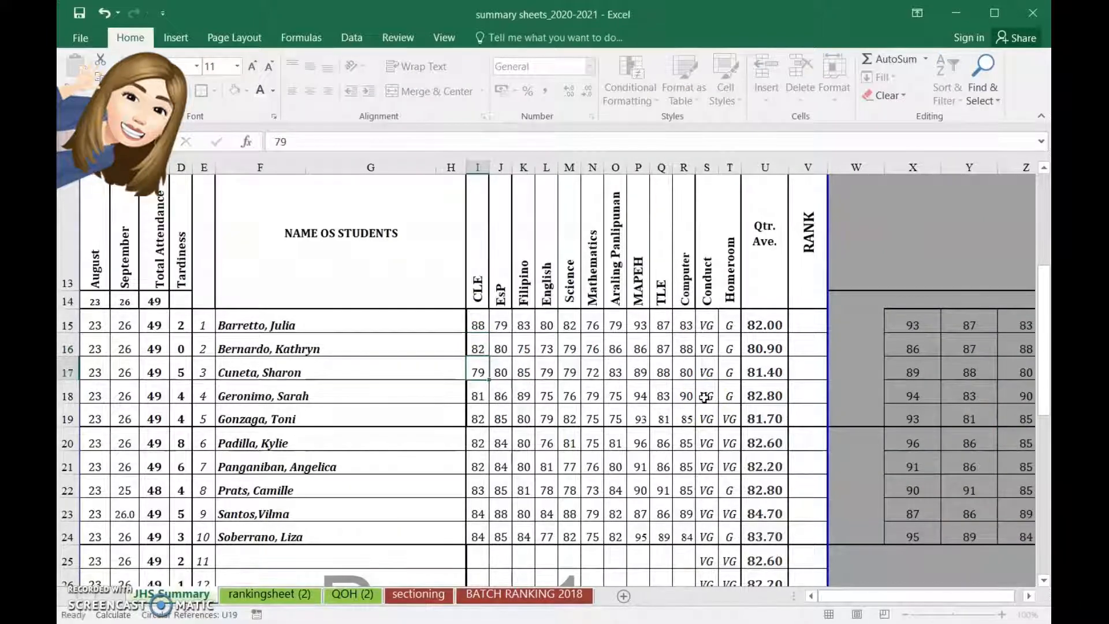
click(482, 361)
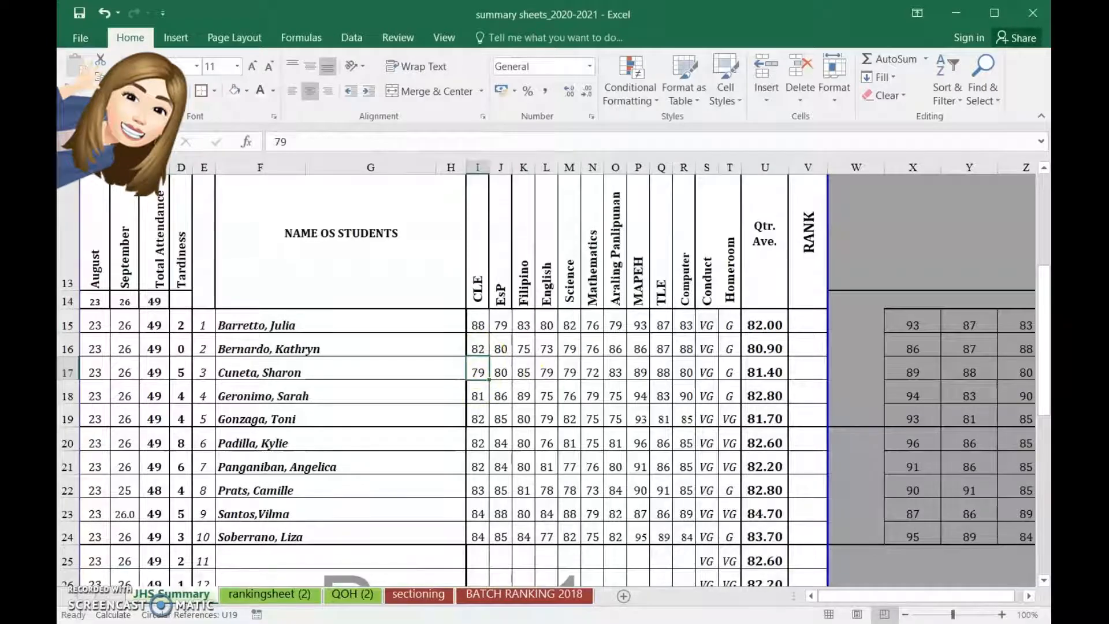
- Switch to the report cards workbook and check the first-quarter Christian Living Education grade on the second card
mouse_move(611, 623)
click(682, 592)
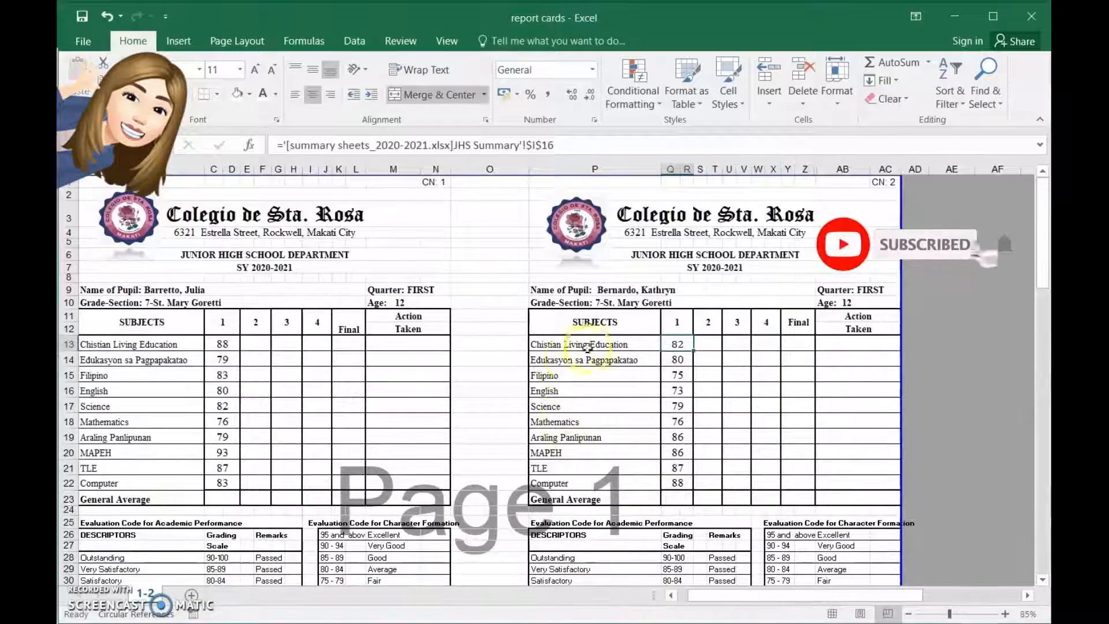
click(710, 342)
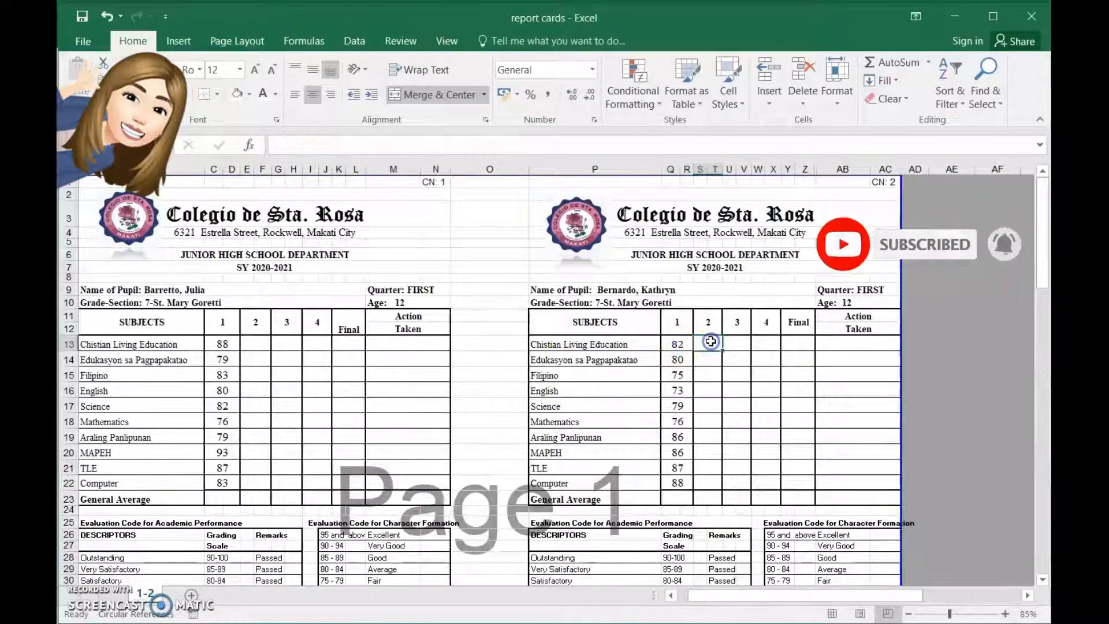